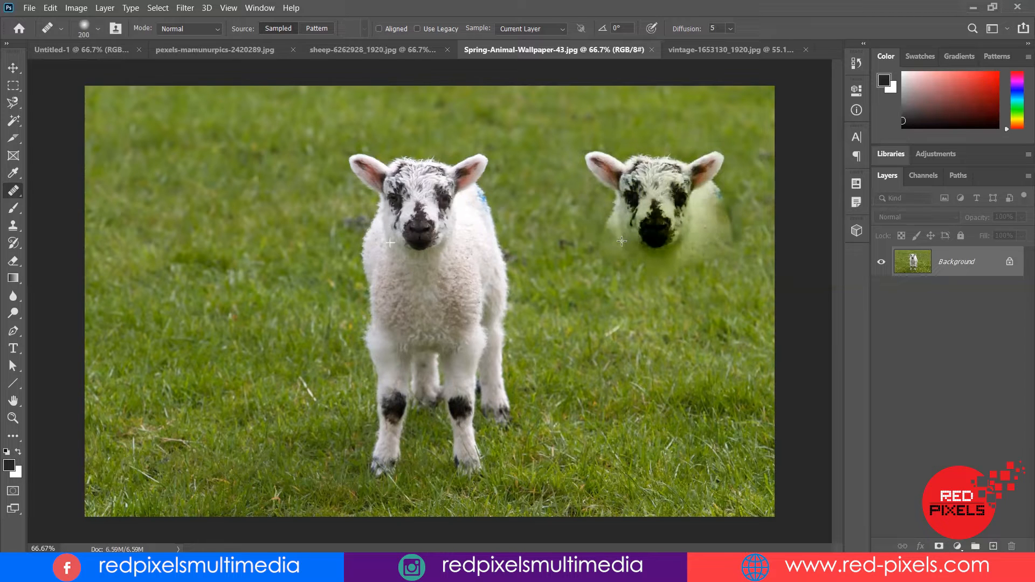
- Compare the Clone Stamp with the Healing Brush, reactivate the Healing Brush, and undo its test strokes around the lamb
click(10, 226)
right_click(10, 226)
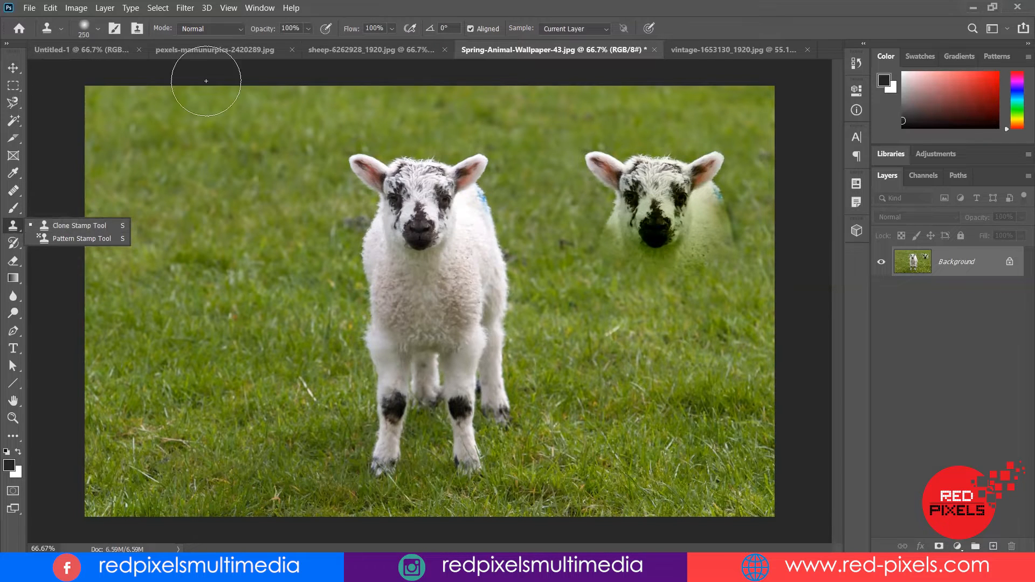
right_click(13, 191)
click(66, 204)
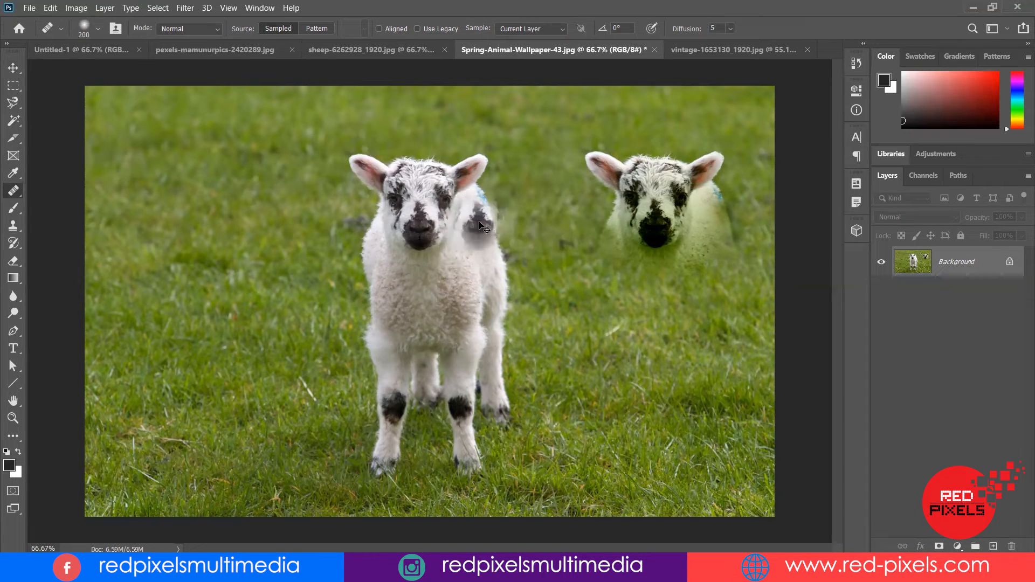
key(ctrl+z)
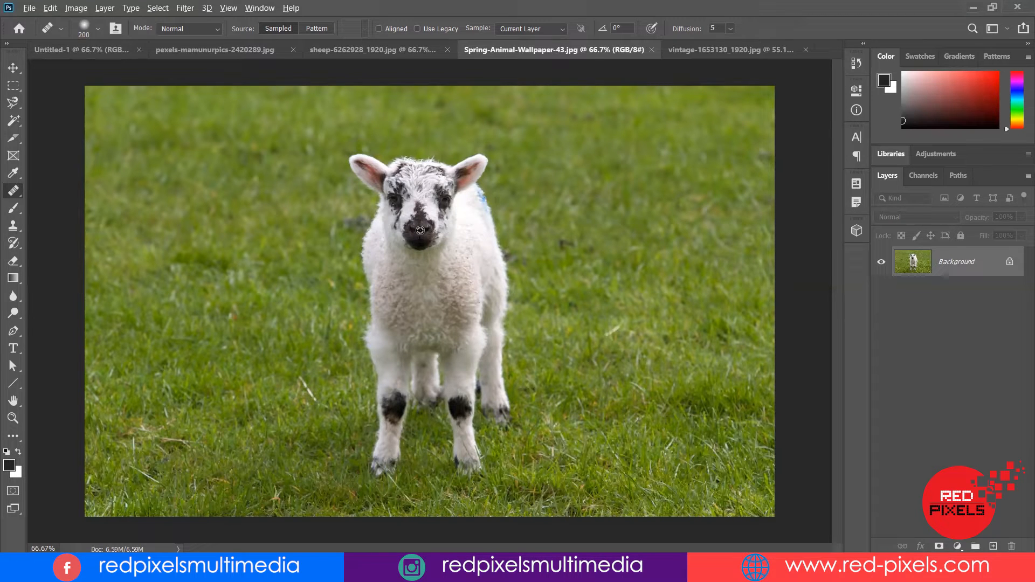
- Try painting several copies of the lamb's face onto the grass beside it with the Healing Brush
mouse_move(603, 218)
mouse_down()
mouse_move(640, 228)
mouse_move(631, 230)
mouse_move(630, 212)
mouse_move(648, 211)
mouse_move(656, 230)
mouse_move(623, 238)
mouse_move(624, 198)
mouse_move(666, 195)
mouse_move(651, 235)
mouse_up()
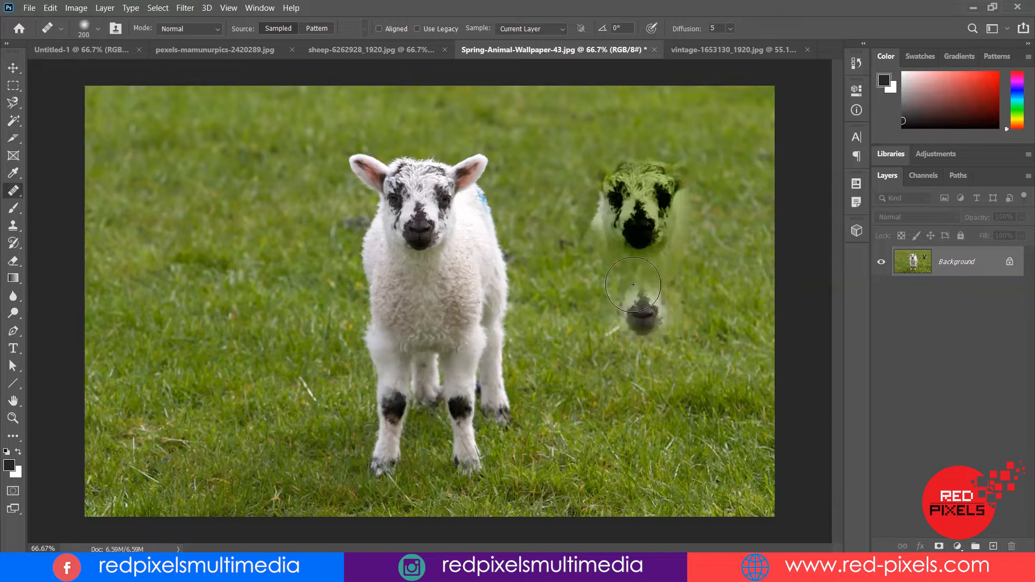
drag(427, 324, 384, 319)
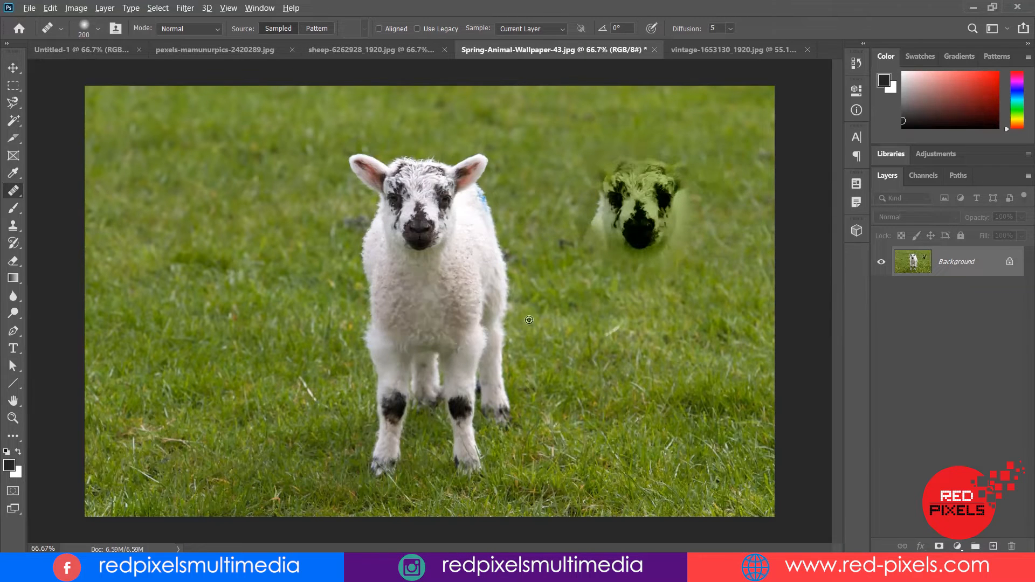
mouse_move(636, 291)
mouse_down()
mouse_move(636, 302)
mouse_move(657, 275)
mouse_move(655, 294)
mouse_up()
mouse_move(700, 253)
mouse_down()
mouse_move(693, 270)
mouse_move(701, 235)
mouse_up()
mouse_move(567, 241)
mouse_down()
mouse_move(602, 243)
mouse_move(557, 240)
mouse_move(570, 205)
mouse_move(583, 220)
mouse_move(562, 215)
mouse_move(564, 185)
mouse_up()
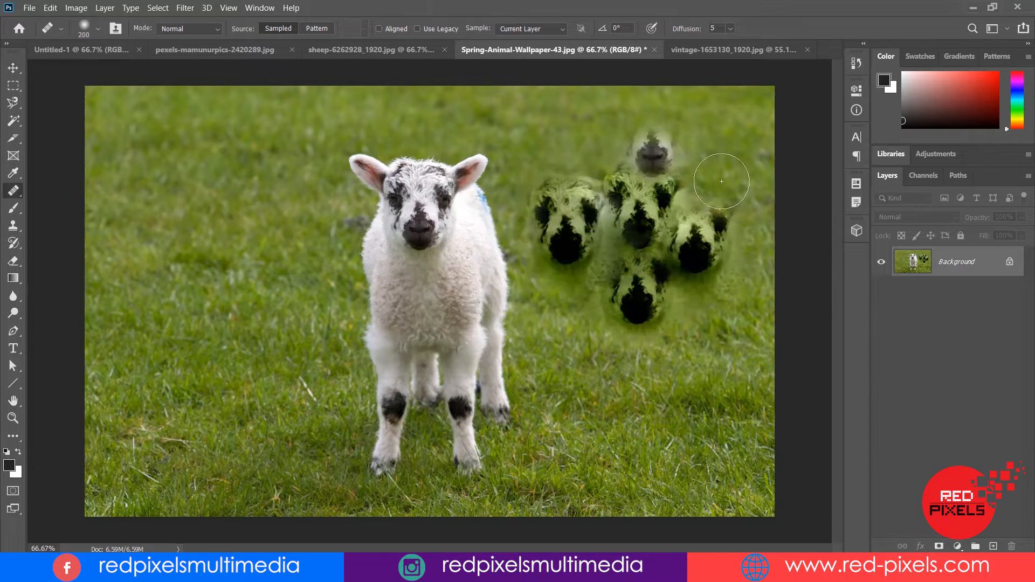
mouse_move(739, 302)
mouse_down()
mouse_move(735, 328)
mouse_move(707, 305)
mouse_up()
- Undo all the healed lamb-face copies on the grass
key(ctrl+z)
key(ctrl+z)
key(ctrl+z)
key(ctrl+z)
key(ctrl+z)
key(ctrl+z)
key(ctrl+z)
key(ctrl+z)
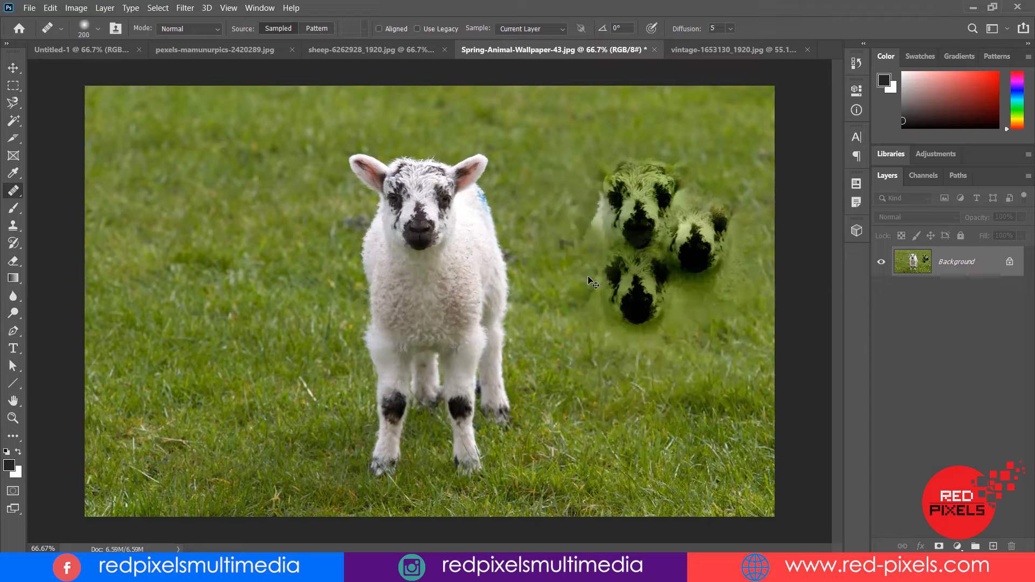
mouse_move(647, 229)
mouse_down()
mouse_move(633, 201)
mouse_move(667, 184)
mouse_move(693, 213)
mouse_move(585, 218)
mouse_move(605, 164)
mouse_move(687, 164)
mouse_move(695, 187)
mouse_move(718, 156)
mouse_move(674, 225)
mouse_move(688, 268)
mouse_move(623, 235)
mouse_move(630, 301)
mouse_move(639, 276)
mouse_move(616, 266)
mouse_up()
mouse_move(696, 361)
mouse_down()
mouse_move(693, 240)
mouse_move(714, 242)
mouse_move(711, 227)
mouse_move(717, 257)
mouse_move(717, 217)
mouse_move(729, 336)
mouse_move(697, 332)
mouse_move(704, 391)
mouse_move(649, 378)
mouse_move(634, 429)
mouse_move(632, 414)
mouse_move(661, 421)
mouse_move(693, 394)
mouse_move(714, 421)
mouse_move(730, 406)
mouse_move(731, 422)
mouse_move(708, 463)
mouse_move(608, 463)
mouse_up()
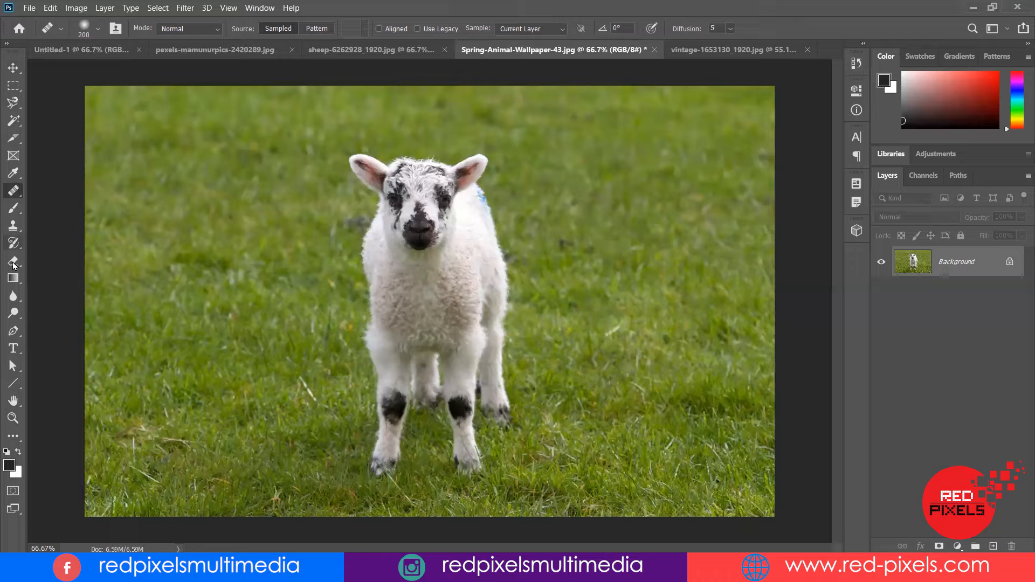
- Clone the whole lamb from its nose onto the grass to its right with the Clone Stamp at brush size 250
click(13, 225)
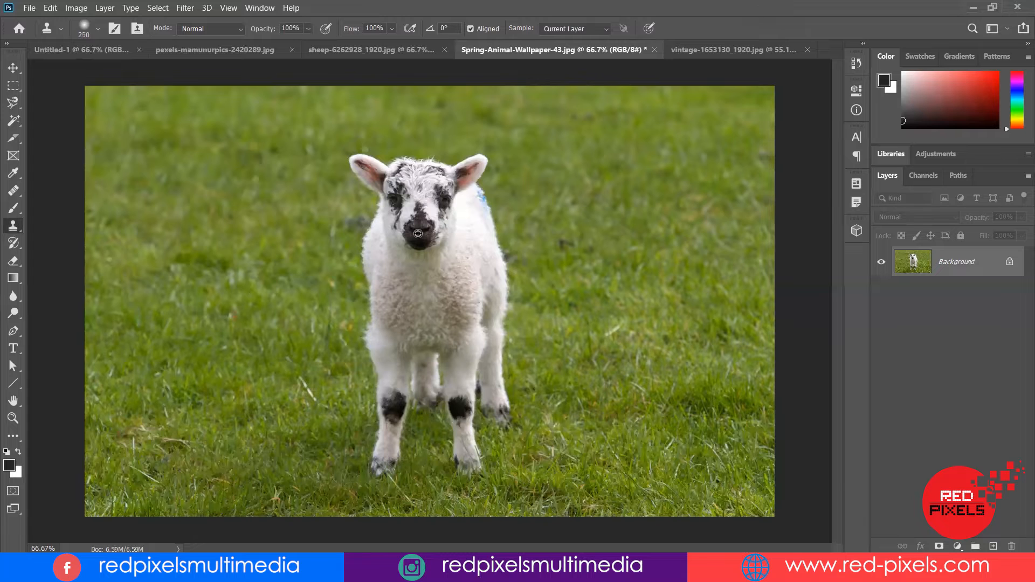
mouse_move(666, 222)
mouse_down()
mouse_move(636, 194)
mouse_move(655, 178)
mouse_move(685, 186)
mouse_move(700, 205)
mouse_move(663, 254)
mouse_move(659, 295)
mouse_up()
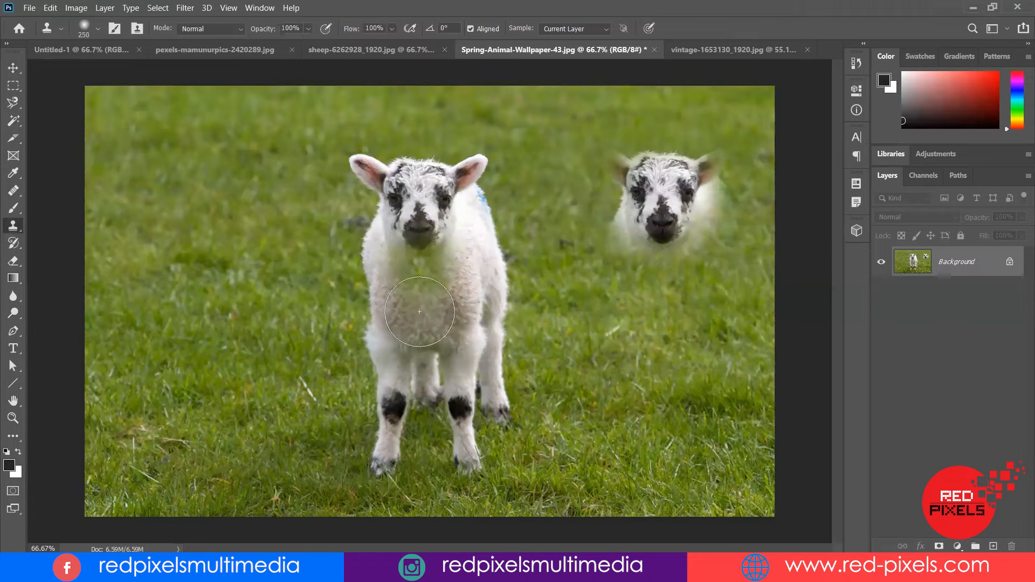
mouse_move(662, 313)
mouse_down()
mouse_move(658, 337)
mouse_move(639, 326)
mouse_move(658, 265)
mouse_move(680, 247)
mouse_move(695, 294)
mouse_move(687, 370)
mouse_move(626, 342)
mouse_move(633, 388)
mouse_move(655, 378)
mouse_move(641, 430)
mouse_move(679, 379)
mouse_move(690, 465)
mouse_move(654, 449)
mouse_move(637, 451)
mouse_move(635, 464)
mouse_move(690, 448)
mouse_move(605, 260)
mouse_move(617, 203)
mouse_move(599, 159)
mouse_move(648, 171)
mouse_move(697, 165)
mouse_move(715, 181)
mouse_move(724, 420)
mouse_up()
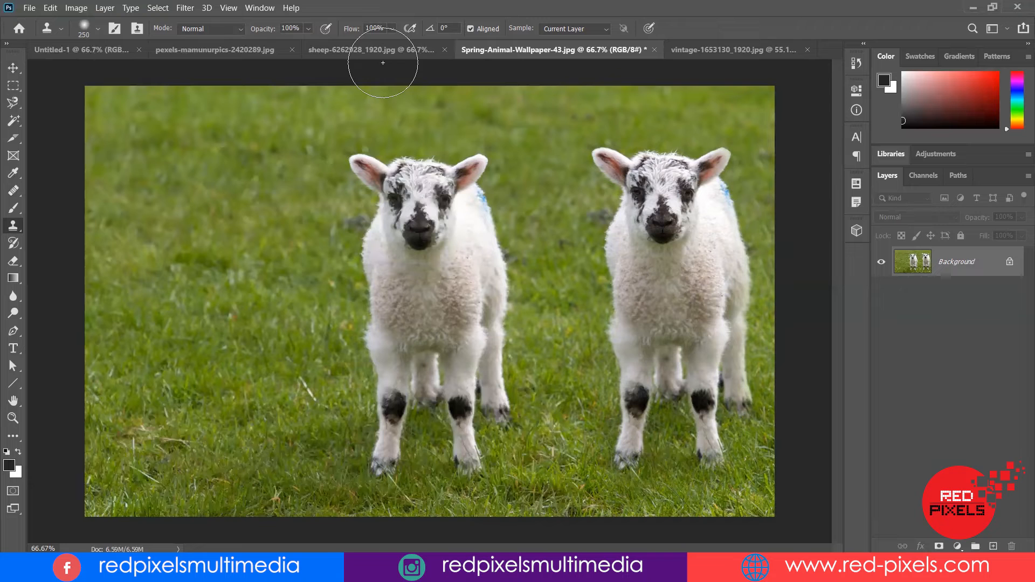
- Try cloning the lamb onto the mountain area of vintage-1653130_1920.jpg with the Clone Stamp, and undo it
click(723, 49)
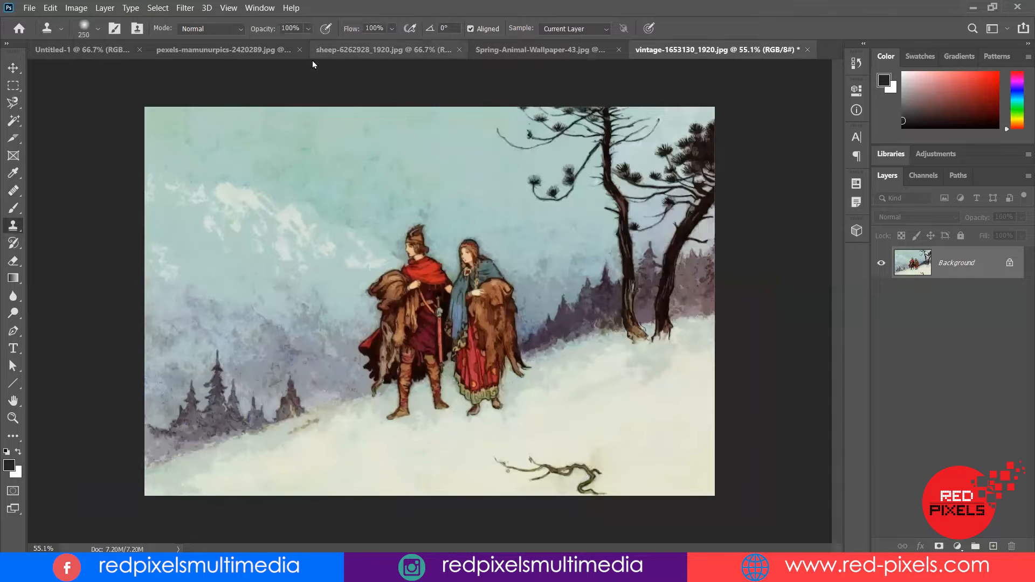
mouse_move(253, 238)
mouse_down()
mouse_move(309, 210)
mouse_move(294, 241)
mouse_move(235, 234)
mouse_move(219, 177)
mouse_move(303, 190)
mouse_move(308, 223)
mouse_move(261, 338)
mouse_move(264, 306)
mouse_move(266, 349)
mouse_move(314, 268)
mouse_move(319, 390)
mouse_move(218, 412)
mouse_move(274, 350)
mouse_move(341, 454)
mouse_move(313, 414)
mouse_move(243, 246)
mouse_move(216, 281)
mouse_move(231, 325)
mouse_up()
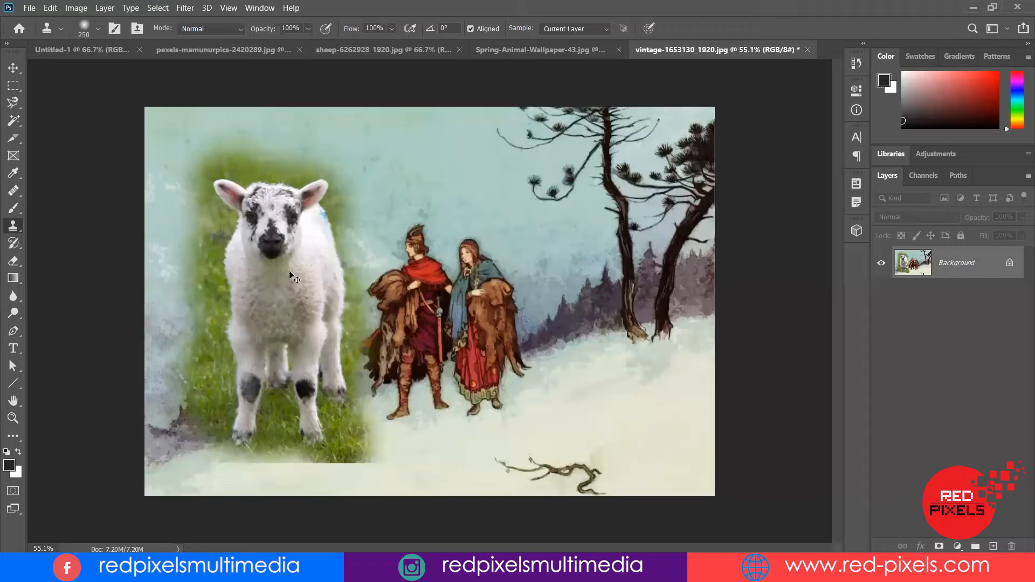
key(ctrl+z)
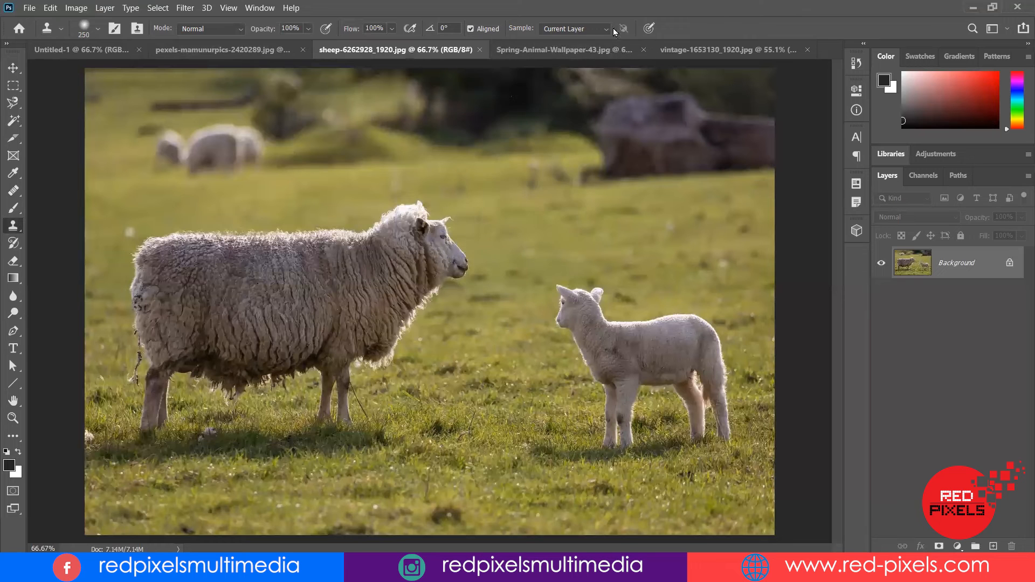
- Try cloning the lamb onto the blank Untitled-1 canvas with the Clone Stamp, and undo it
click(695, 49)
click(554, 50)
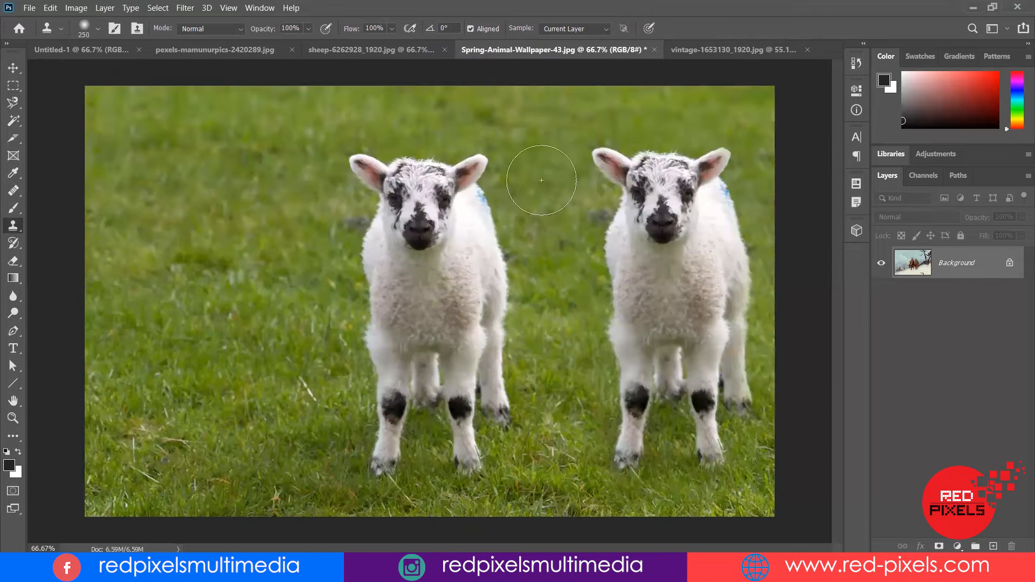
click(113, 49)
mouse_move(427, 280)
mouse_down()
mouse_move(400, 251)
mouse_move(435, 199)
mouse_move(473, 253)
mouse_move(345, 256)
mouse_move(342, 202)
mouse_move(424, 305)
mouse_move(399, 361)
mouse_move(489, 337)
mouse_move(502, 435)
mouse_move(406, 329)
mouse_move(471, 418)
mouse_move(474, 368)
mouse_move(385, 280)
mouse_up()
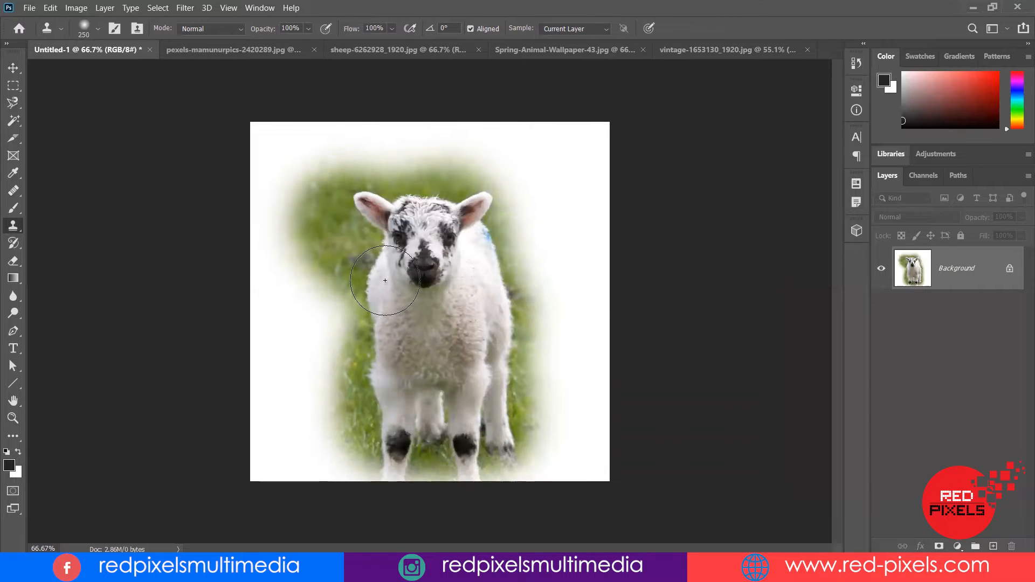
key(ctrl+z)
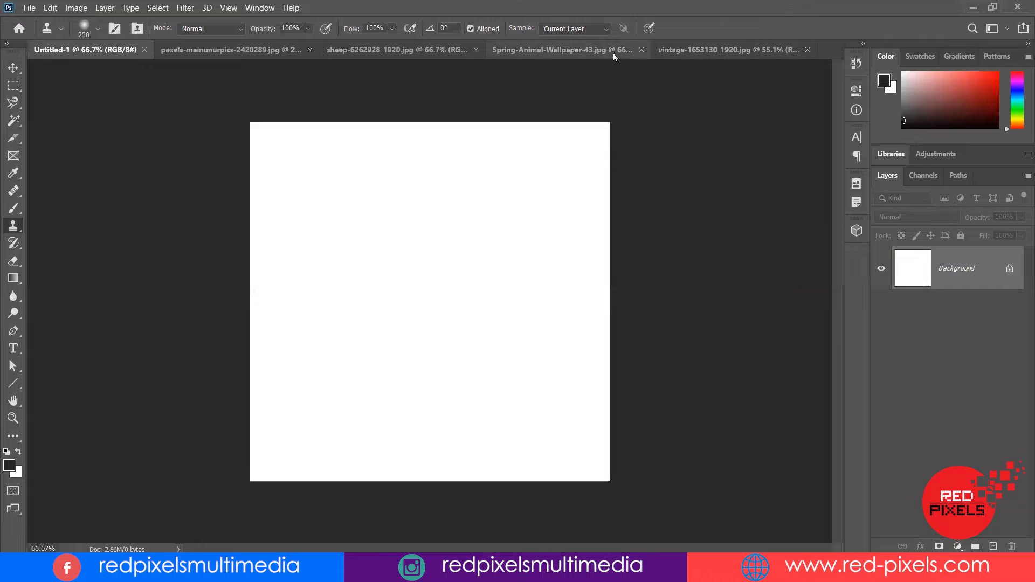
- Sample the lamb's nose in Spring-Animal-Wallpaper-43.jpg with the Healing Brush and paint the lamb onto Untitled-1 at brush size 900
click(580, 49)
key(ctrl+z)
click(14, 191)
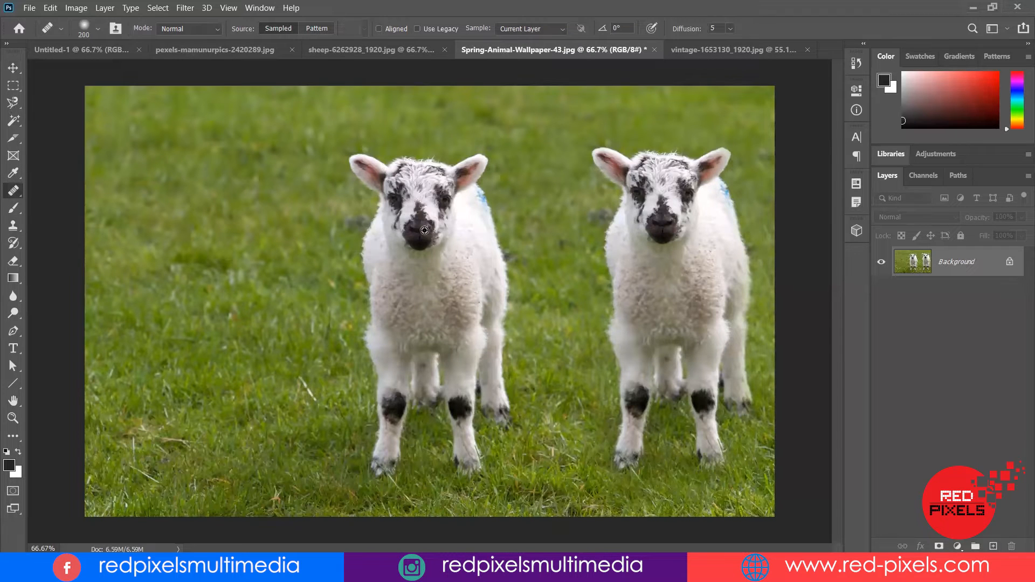
click(341, 53)
click(674, 51)
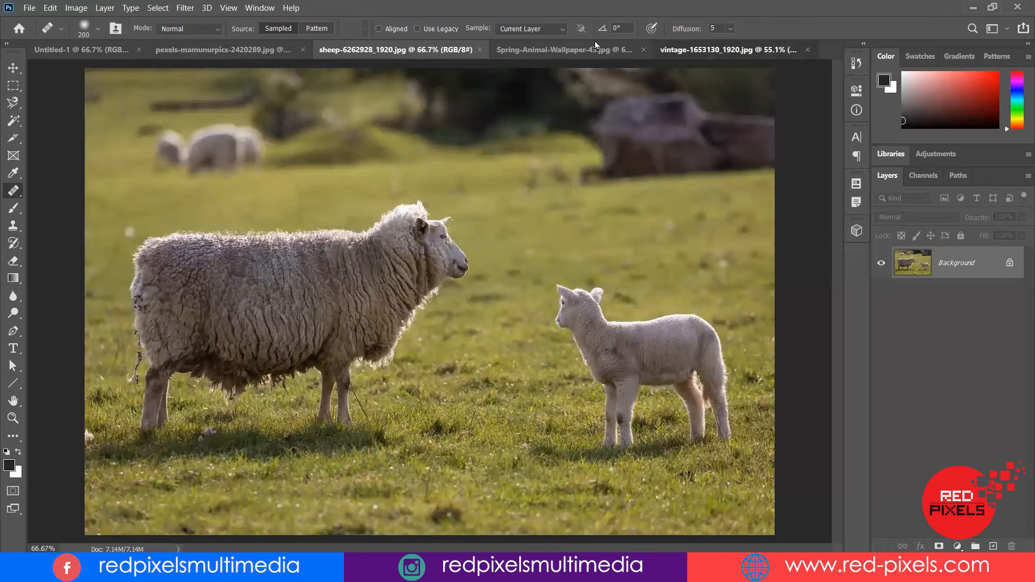
click(587, 50)
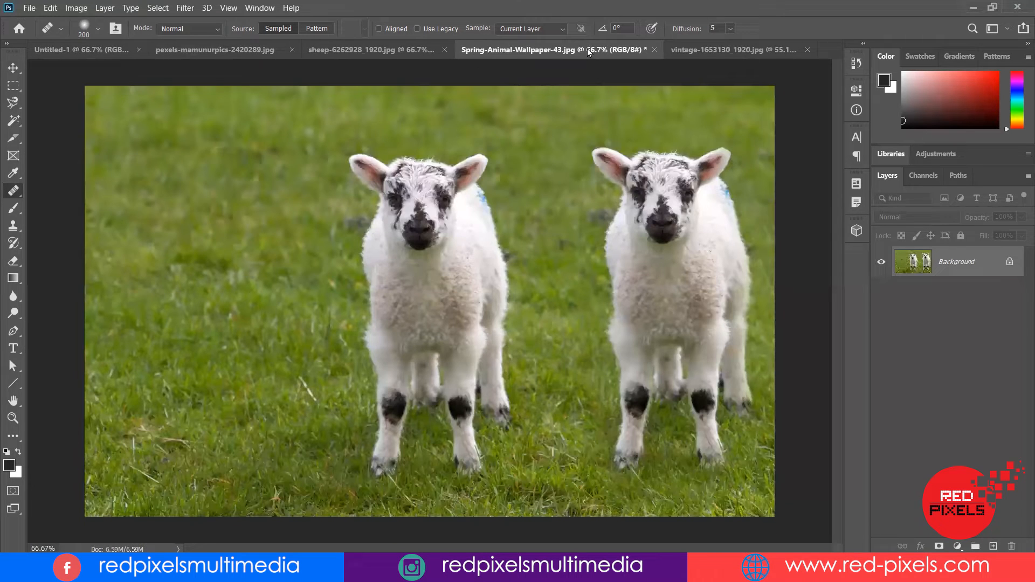
click(250, 49)
click(81, 49)
drag(387, 311, 540, 221)
click(602, 400)
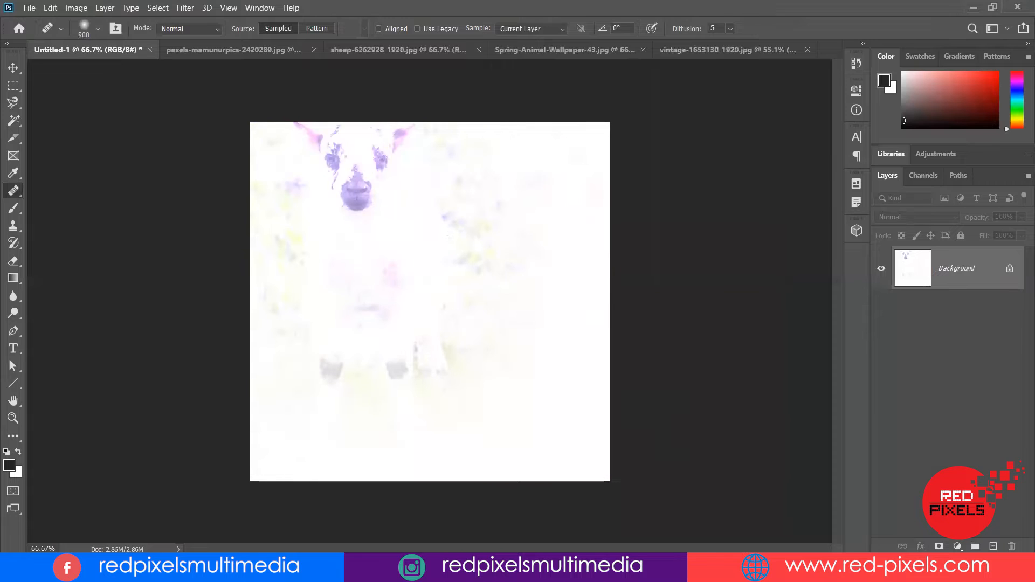
click(605, 287)
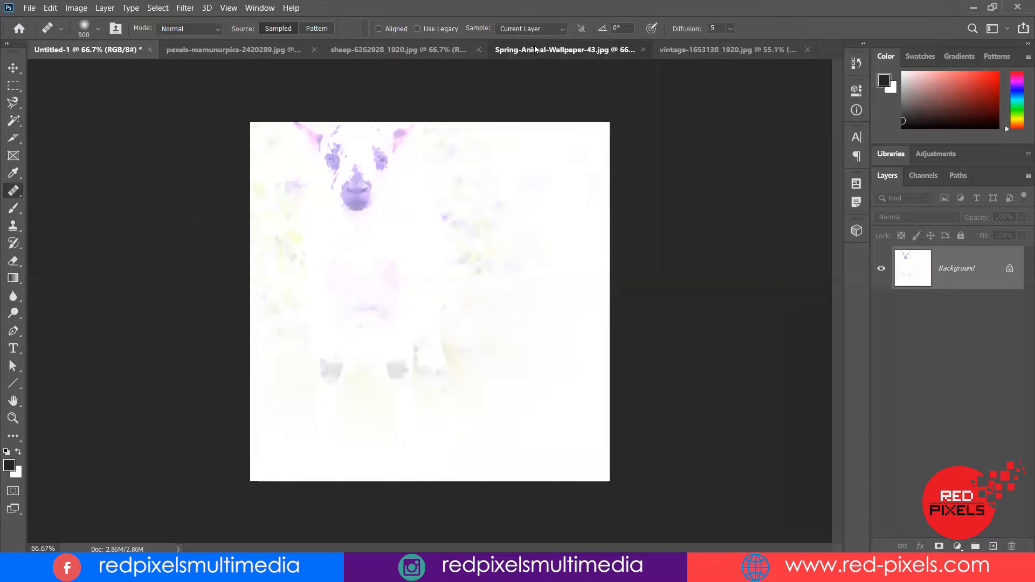
- Paint the lamb into sheep-6262928_1920.jpg over the small standing lamb with the Healing Brush, and undo the last stroke
click(539, 49)
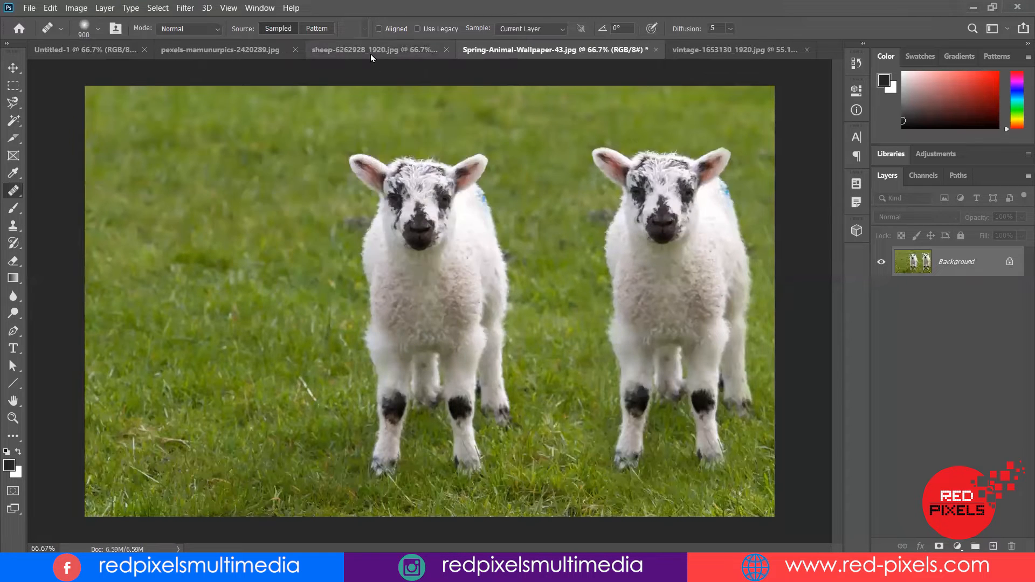
click(371, 54)
click(623, 259)
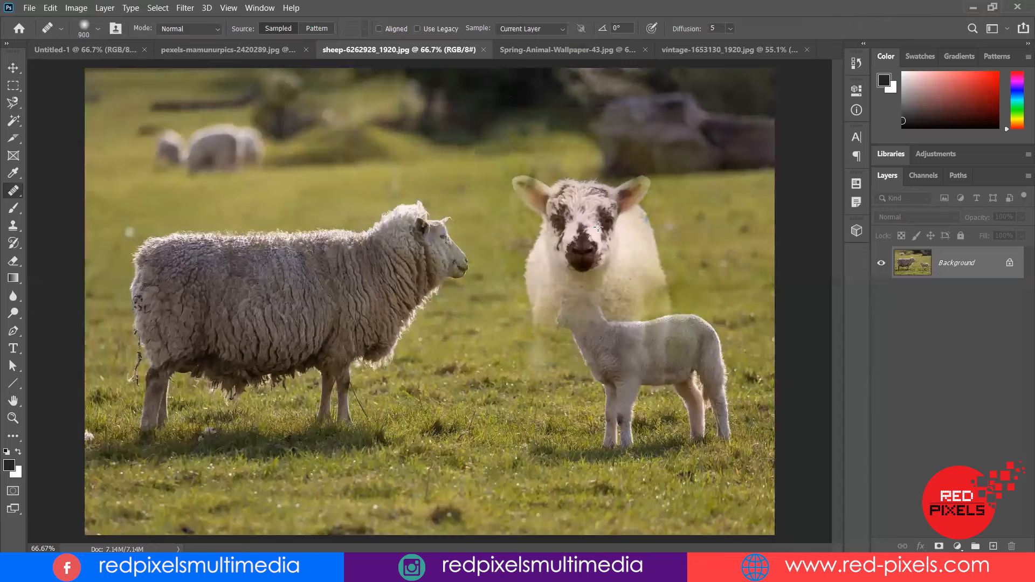
click(726, 366)
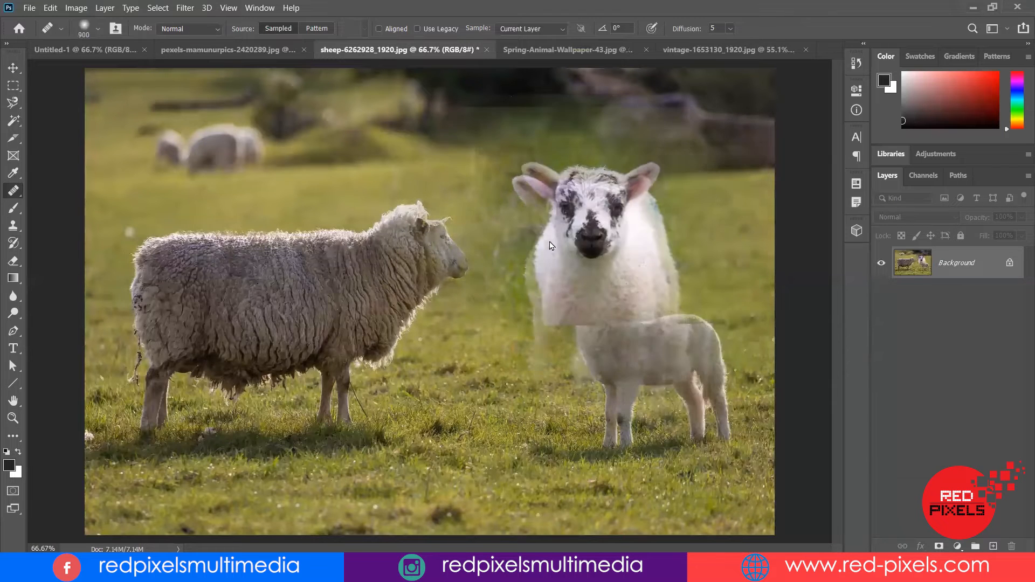
click(445, 449)
key(v)
key(ctrl+z)
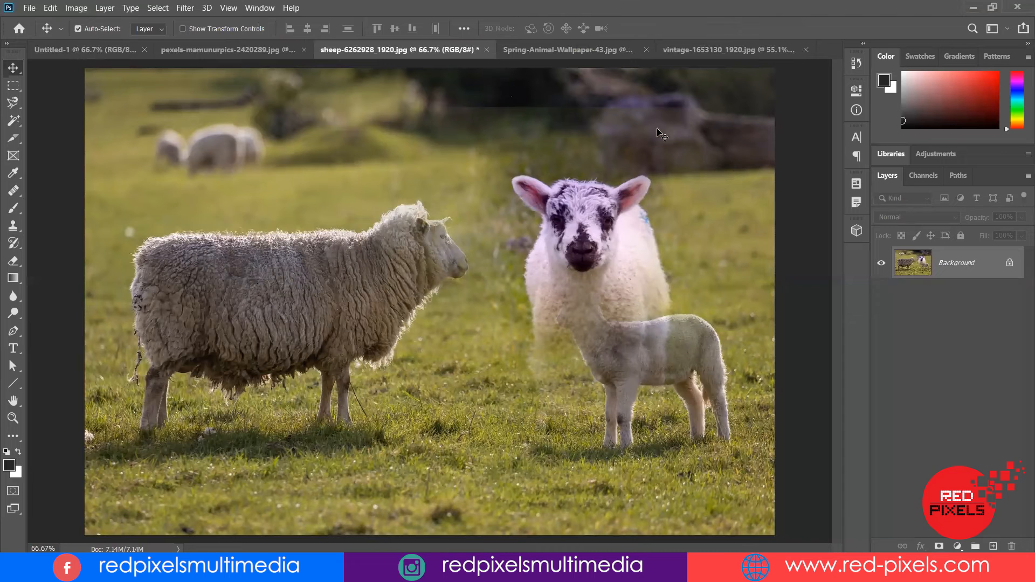
- Try painting the lamb beside the couple in vintage-1653130_1920.jpg with the Healing Brush, and undo it
click(703, 47)
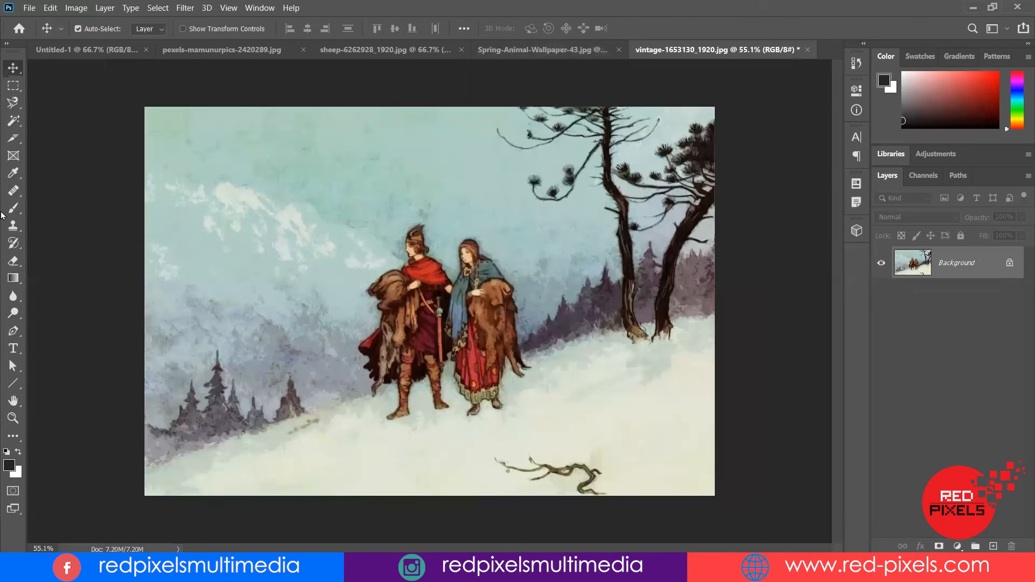
click(14, 190)
click(254, 282)
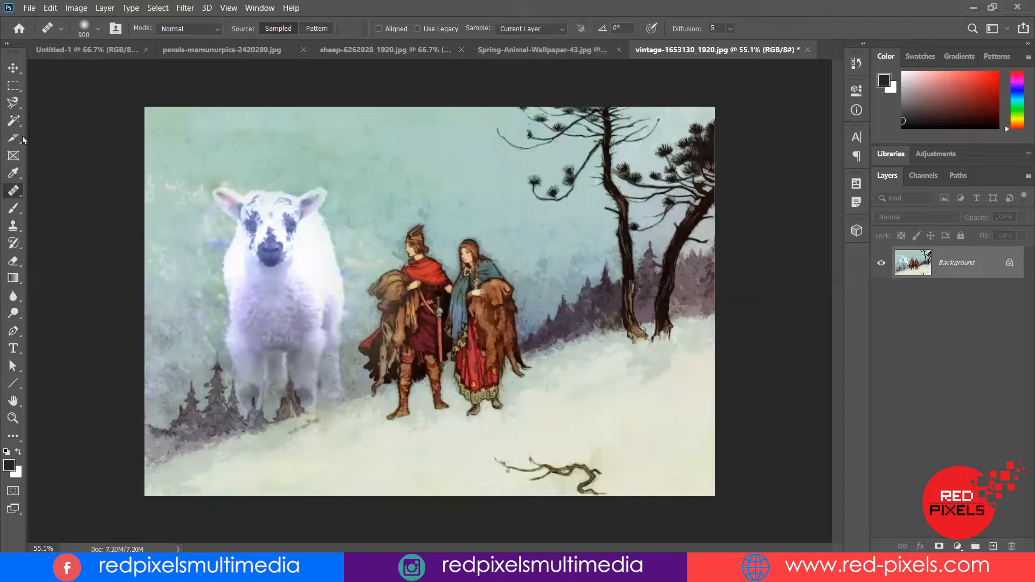
click(13, 68)
key(ctrl+z)
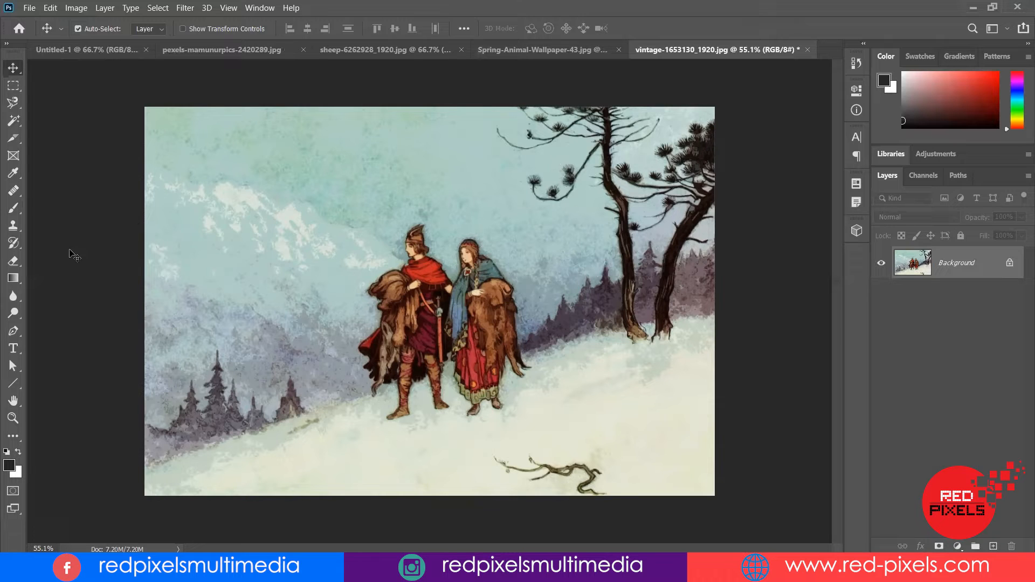
- Look through the Clone Stamp and Patch tools and reactivate the Healing Brush
drag(13, 192, 70, 204)
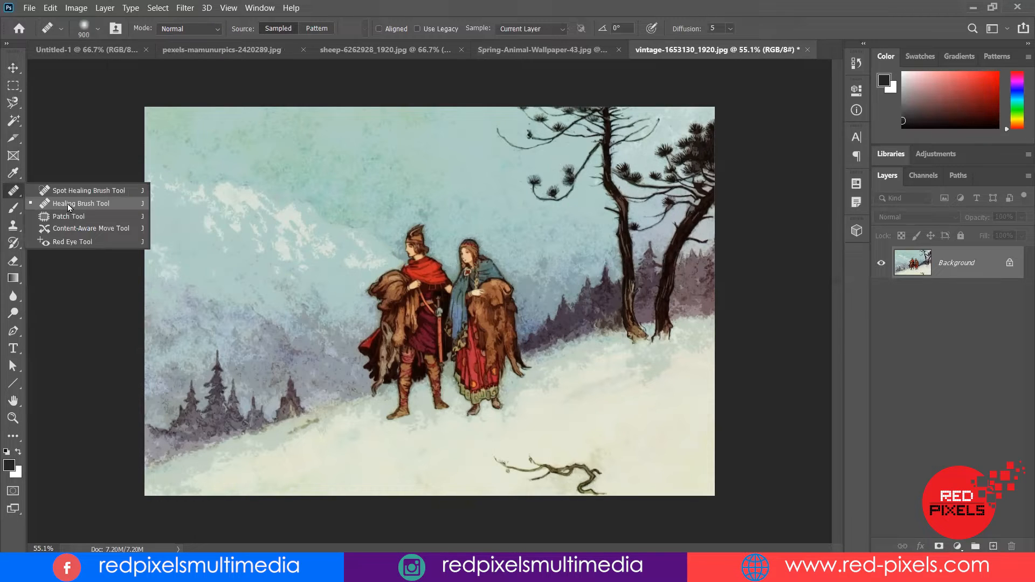
drag(67, 204, 67, 204)
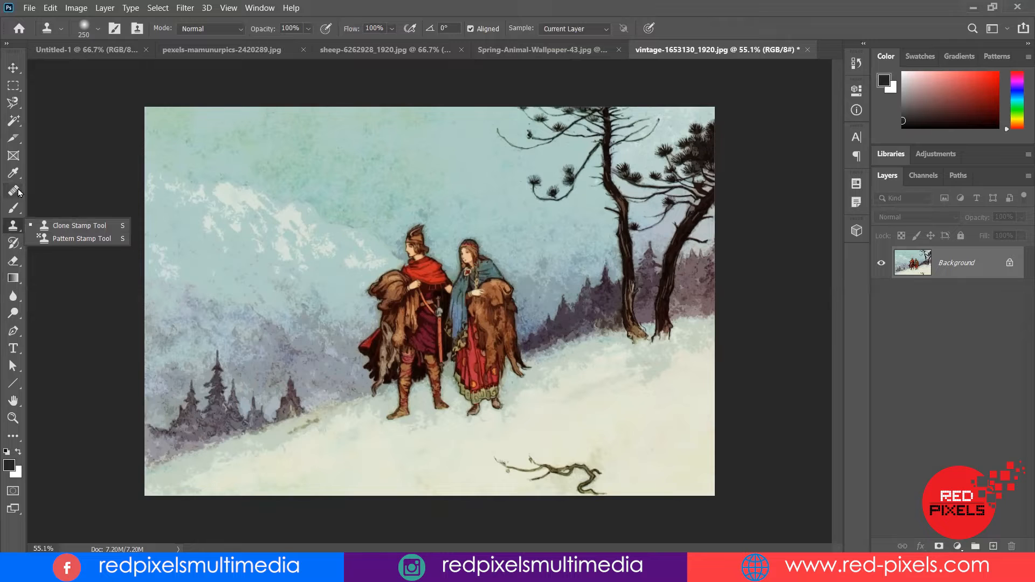
drag(16, 190, 74, 204)
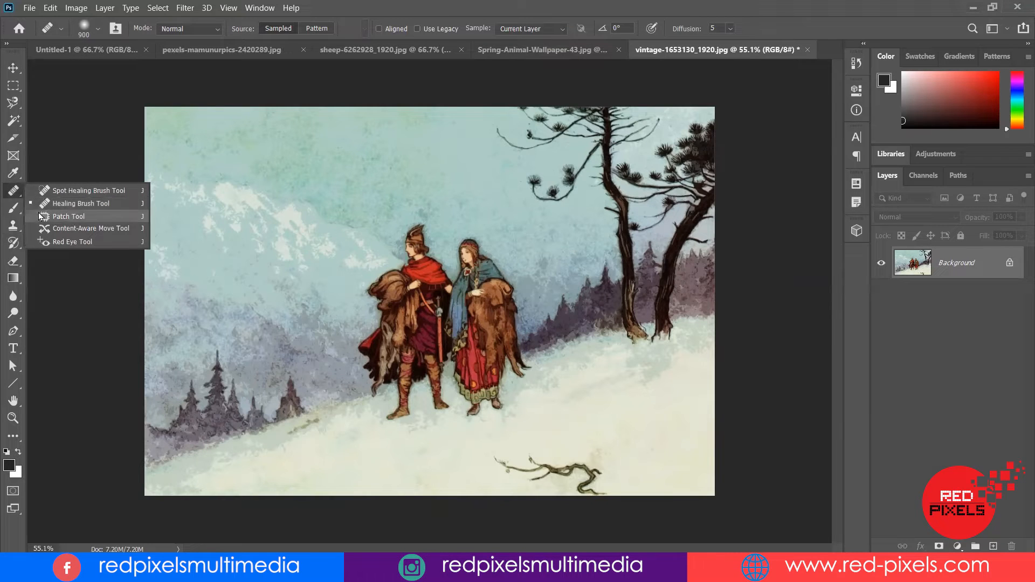
click(65, 216)
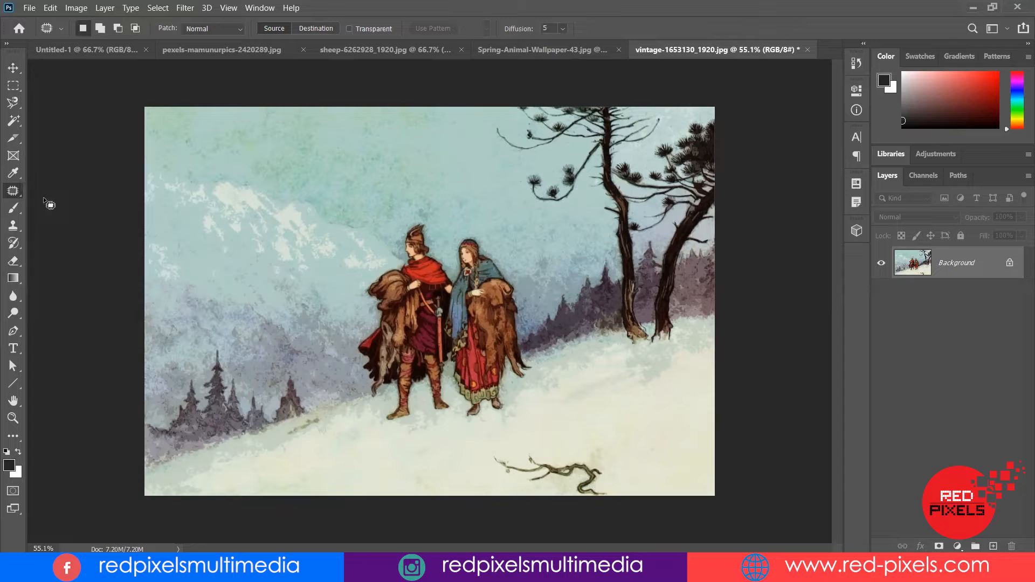
right_click(8, 192)
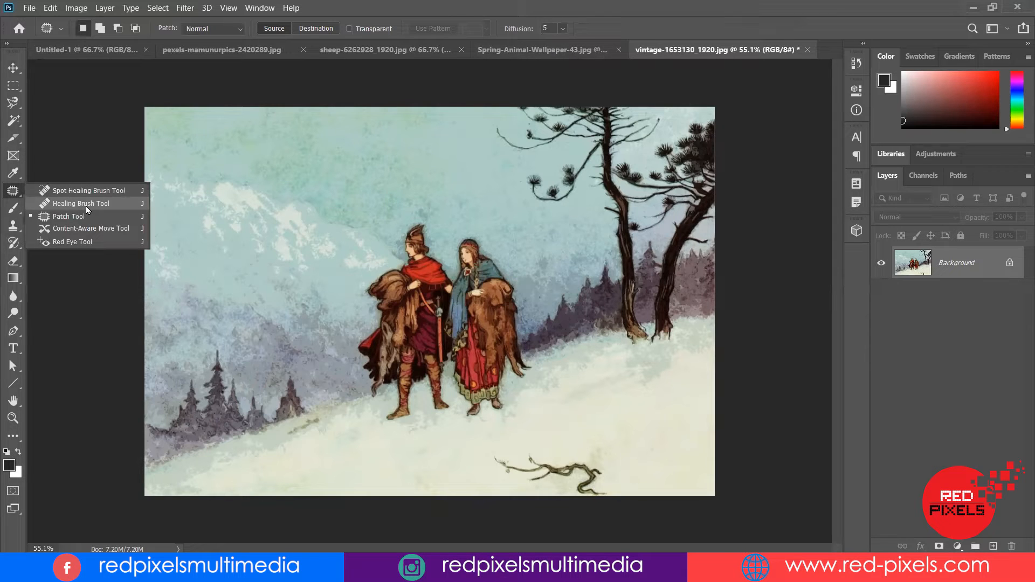
click(52, 203)
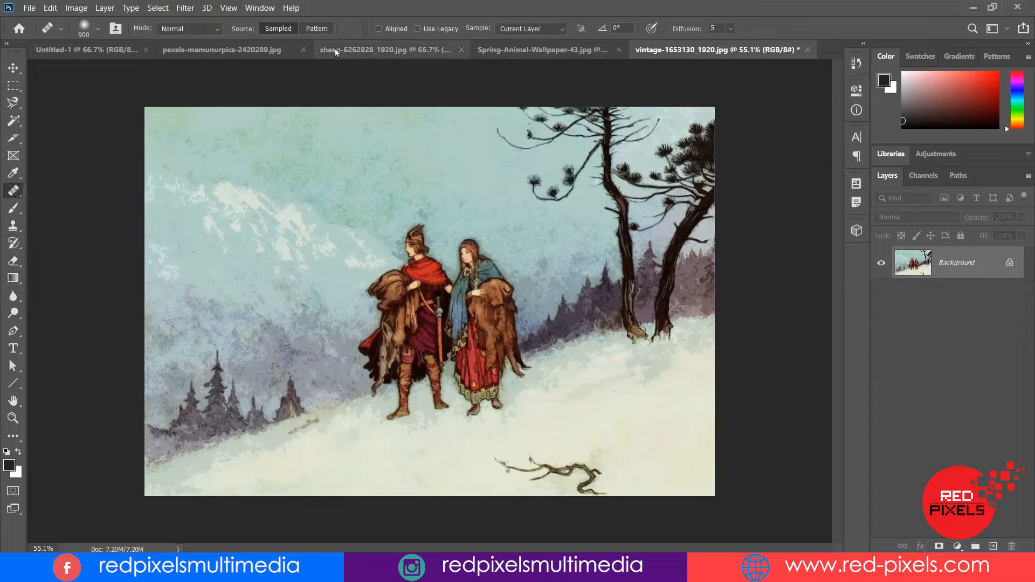
- Revert Spring-Animal-Wallpaper-43.jpg to its original opening snapshot
click(338, 49)
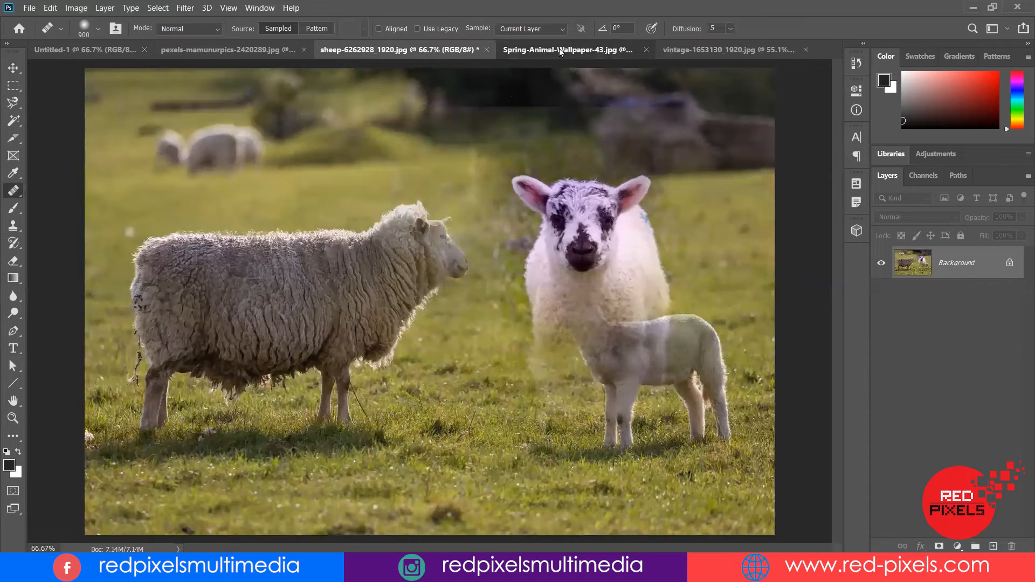
click(560, 49)
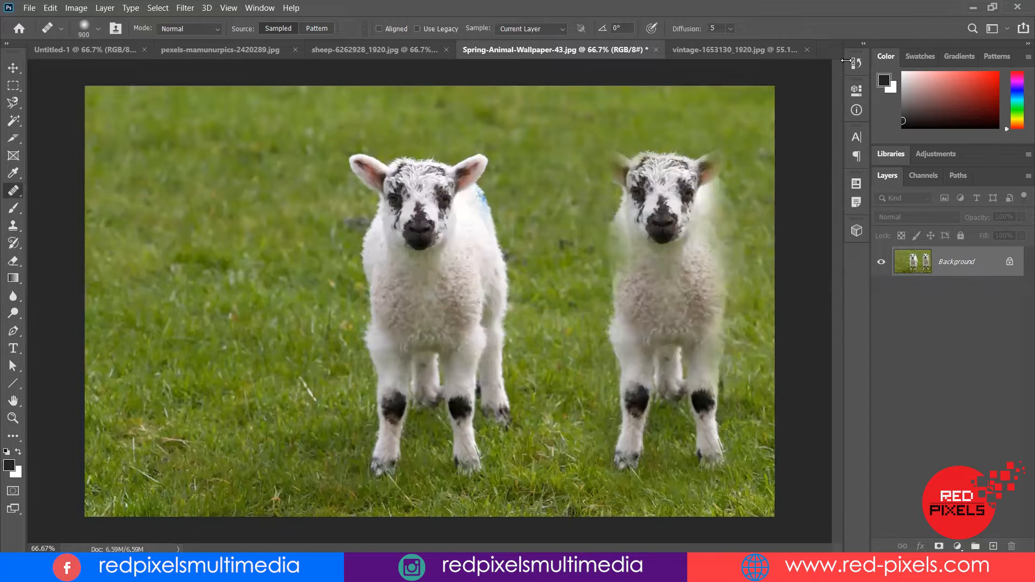
click(851, 65)
click(755, 76)
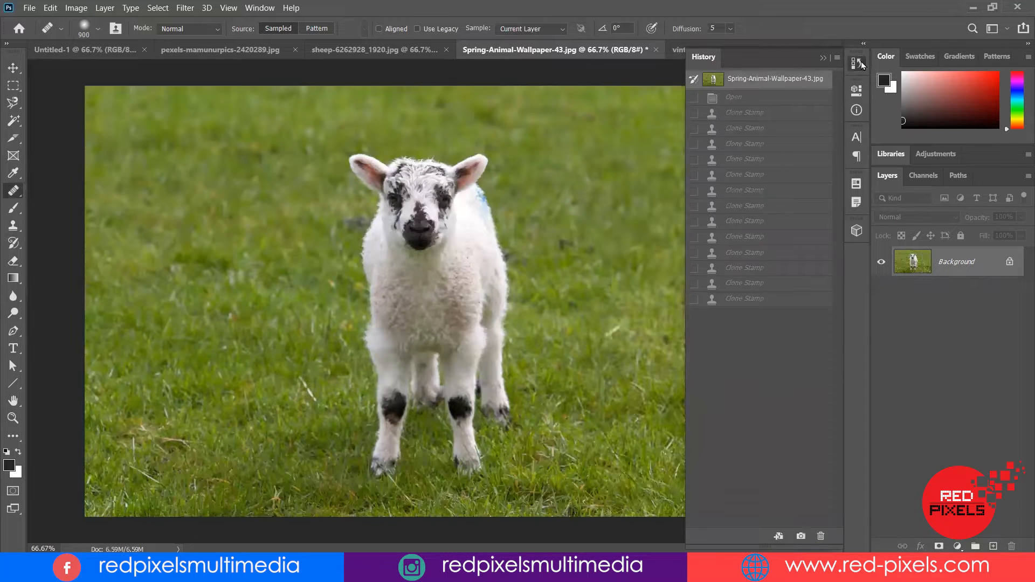
click(856, 63)
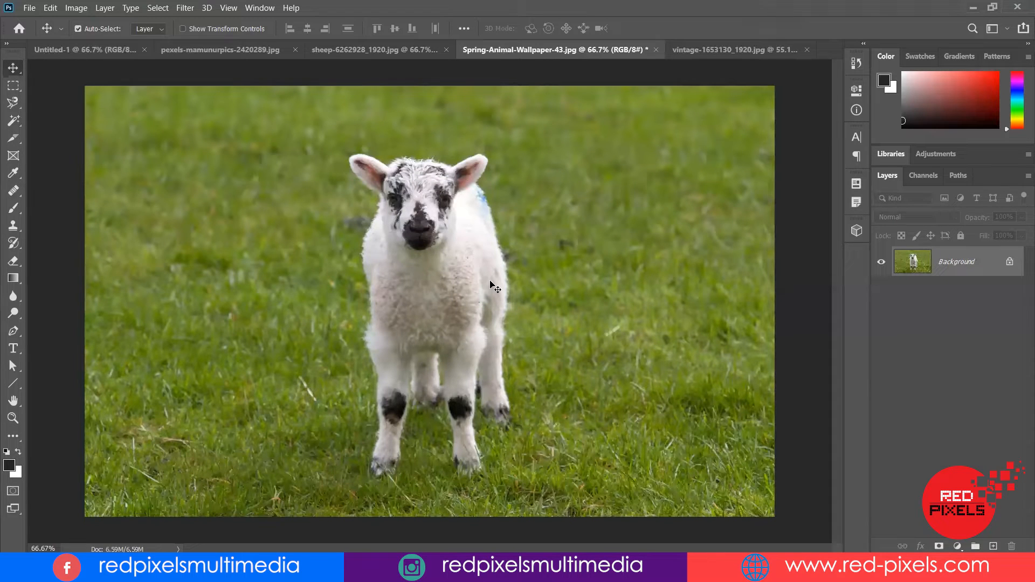
- Try painting a second lamb over the original with the Healing Brush at size 900, and undo the stroke
click(14, 191)
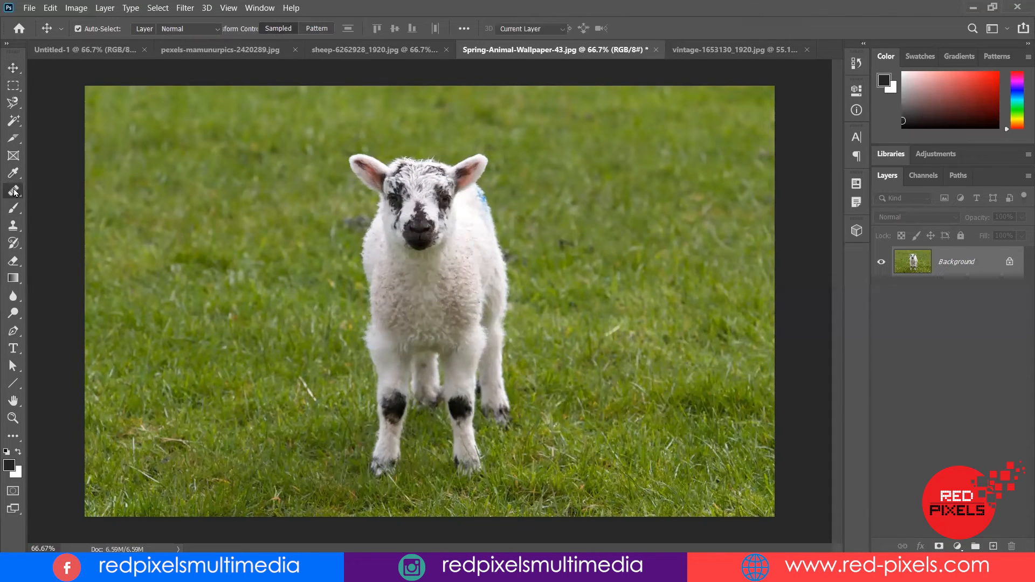
right_click(14, 190)
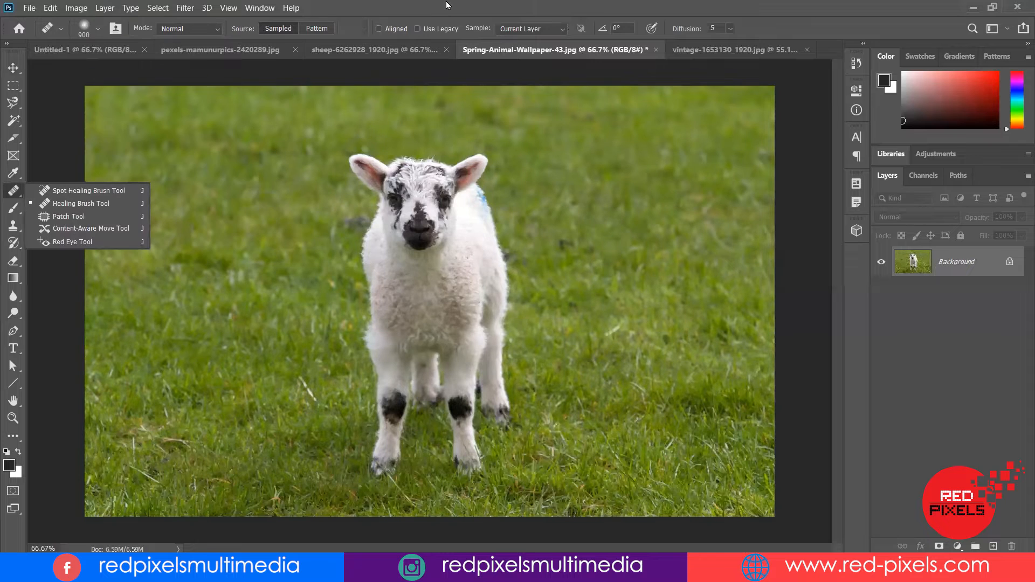
click(484, 203)
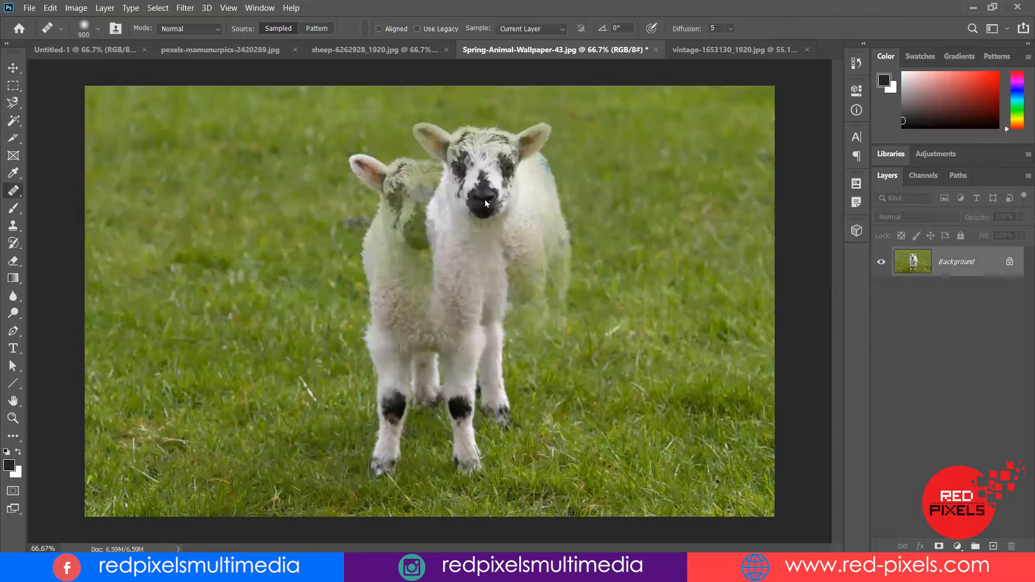
key(ctrl+z)
- Reduce the Healing Brush to size 400, sample the lamb's chest and try painting its face onto the grass beside it
key(bracketleft)
key(bracketleft)
key(bracketleft)
key(bracketleft)
key(bracketleft)
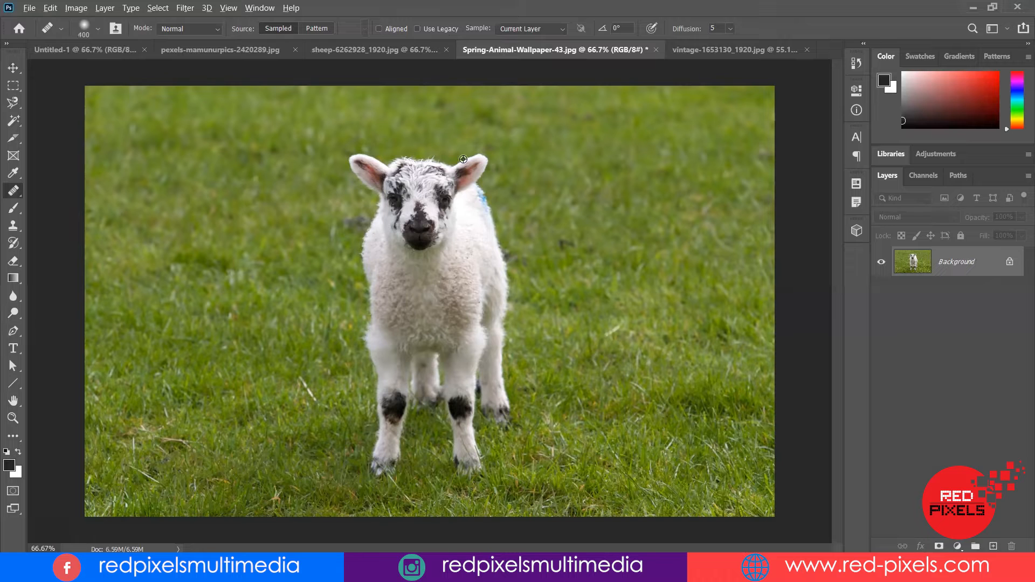
alt+click(394, 277)
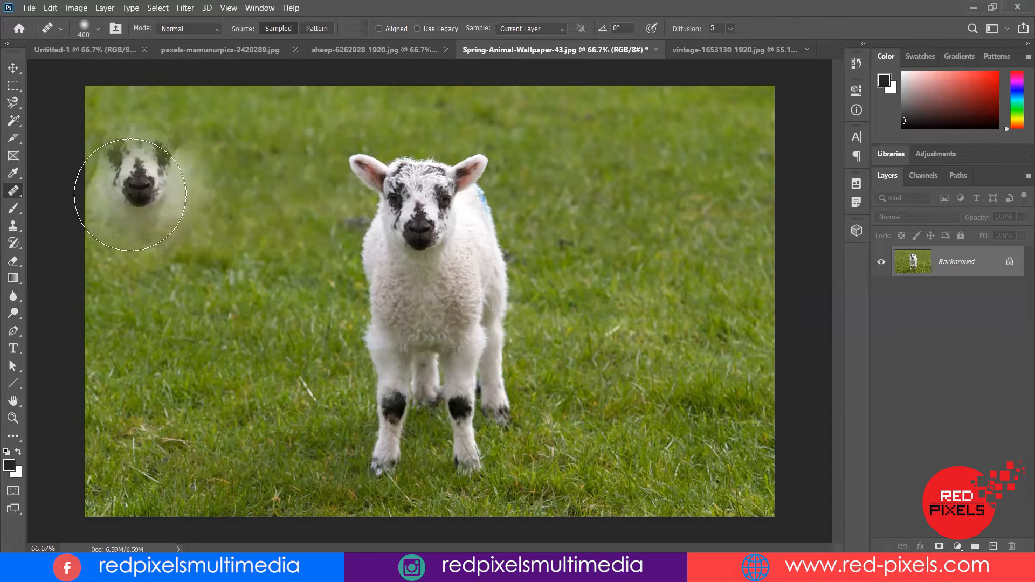
right_click(13, 191)
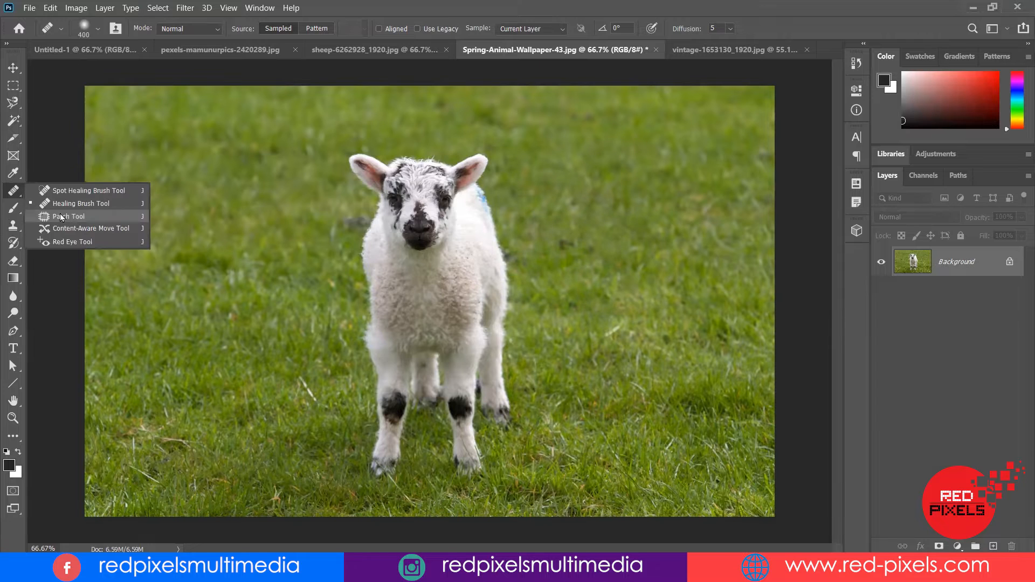
click(89, 203)
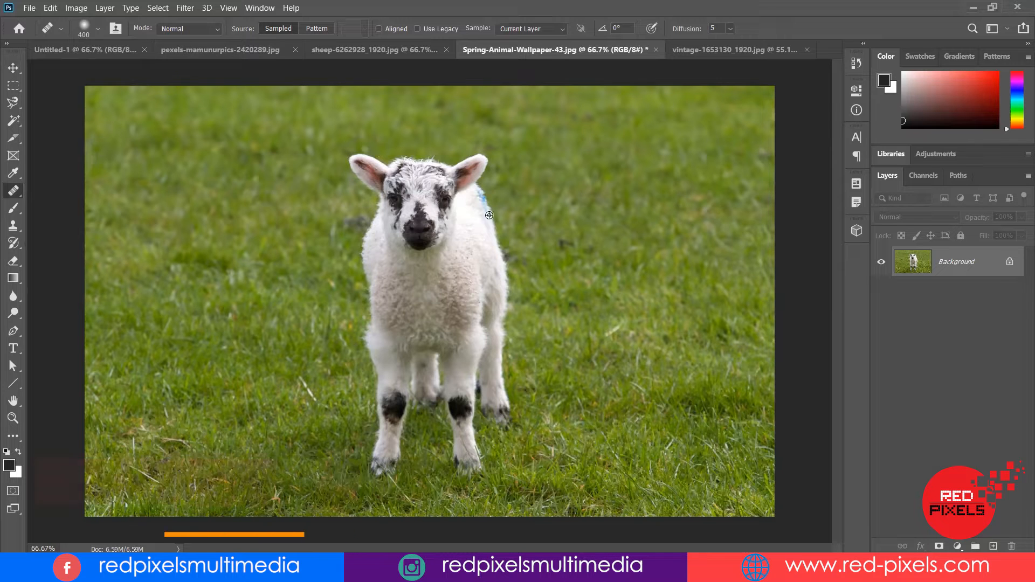
- Try replacing the lassoed lamb with the grass to its right using the Patch tool, and undo it and deselect
right_click(21, 191)
click(60, 213)
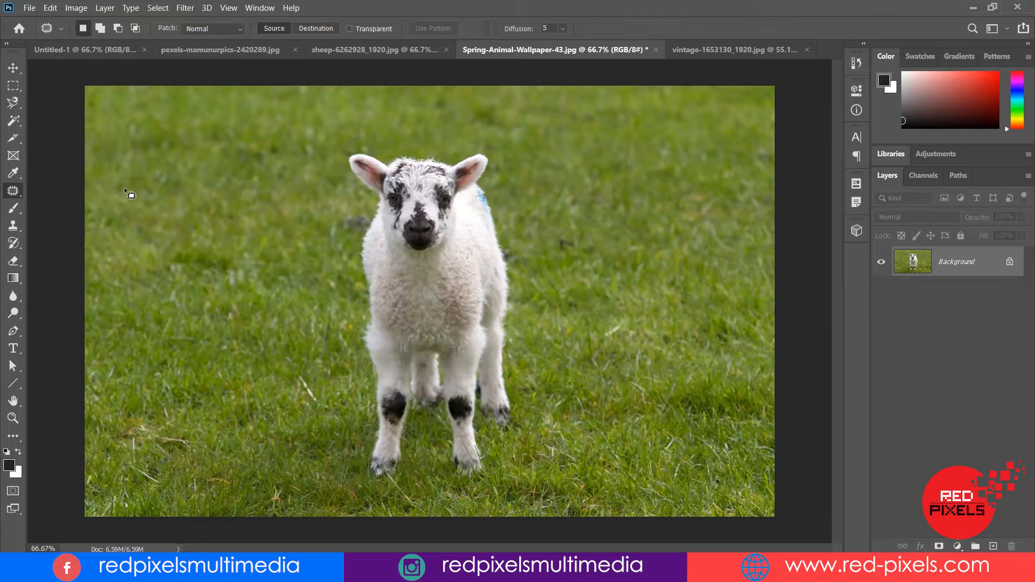
click(13, 106)
key(shift+l)
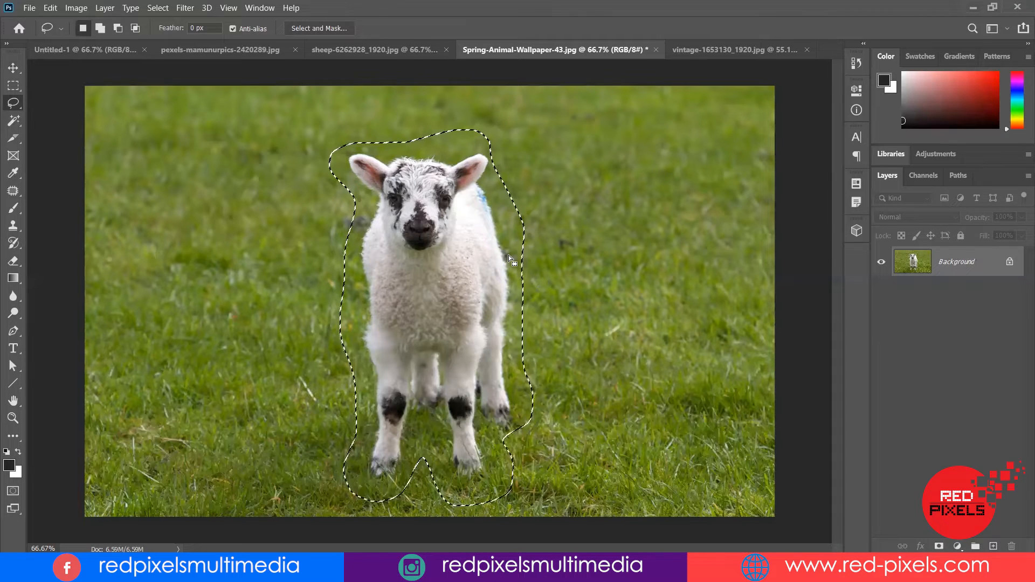
click(13, 190)
drag(446, 259, 644, 250)
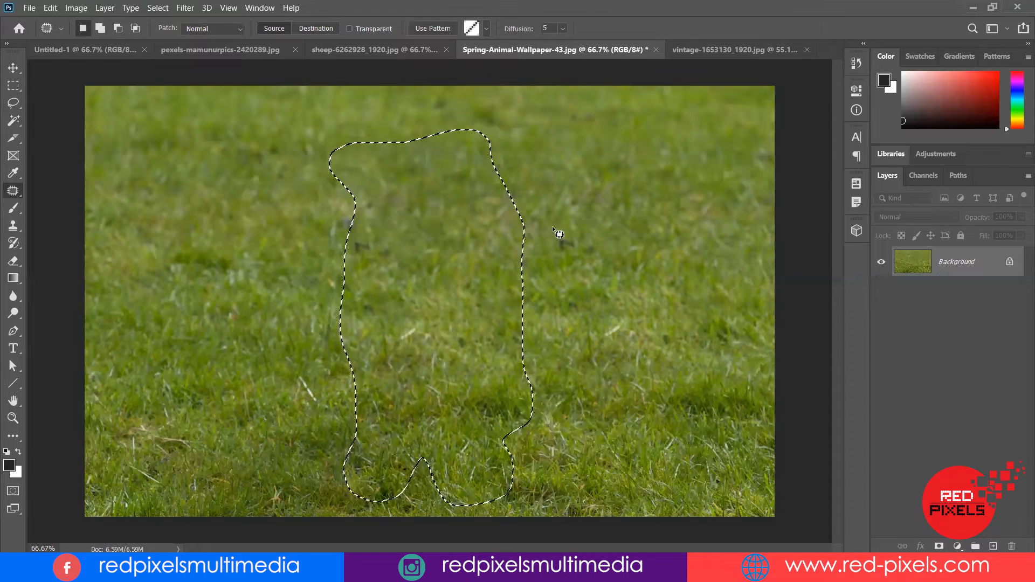
key(ctrl+z)
key(ctrl+d)
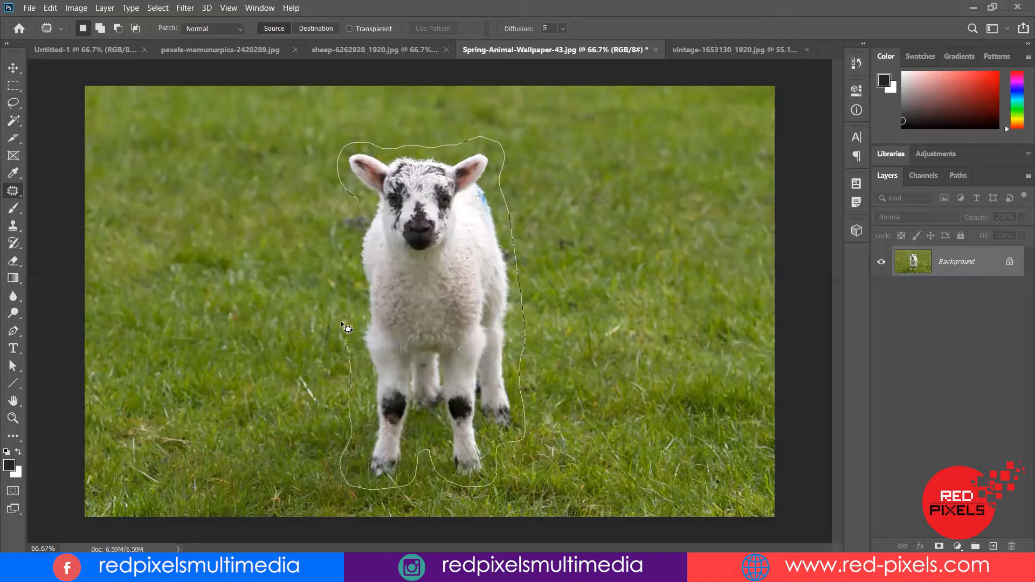
- Outline the lamb with the Patch tool, replace it with the surrounding grass and deselect
drag(356, 199, 350, 199)
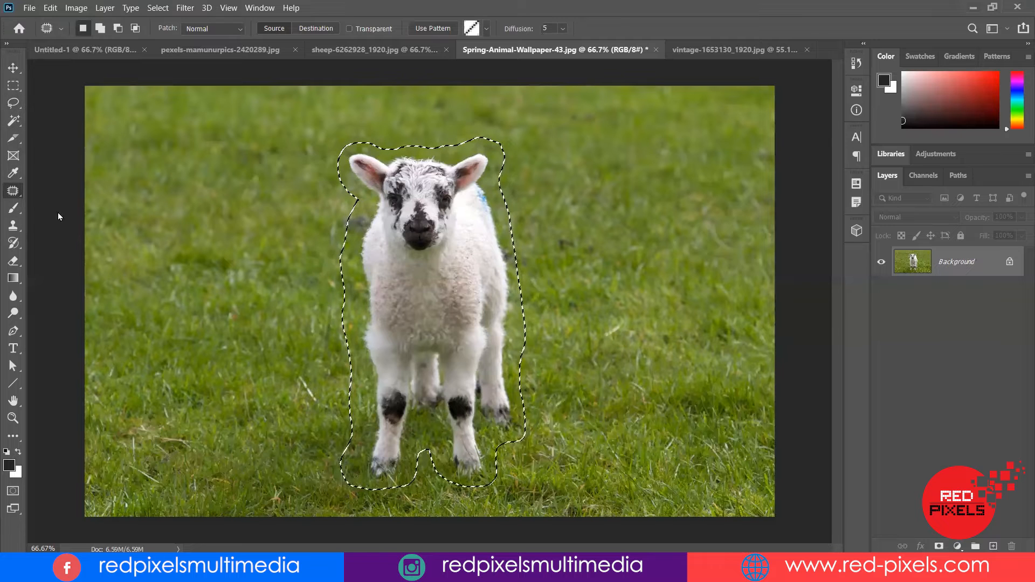
right_click(13, 191)
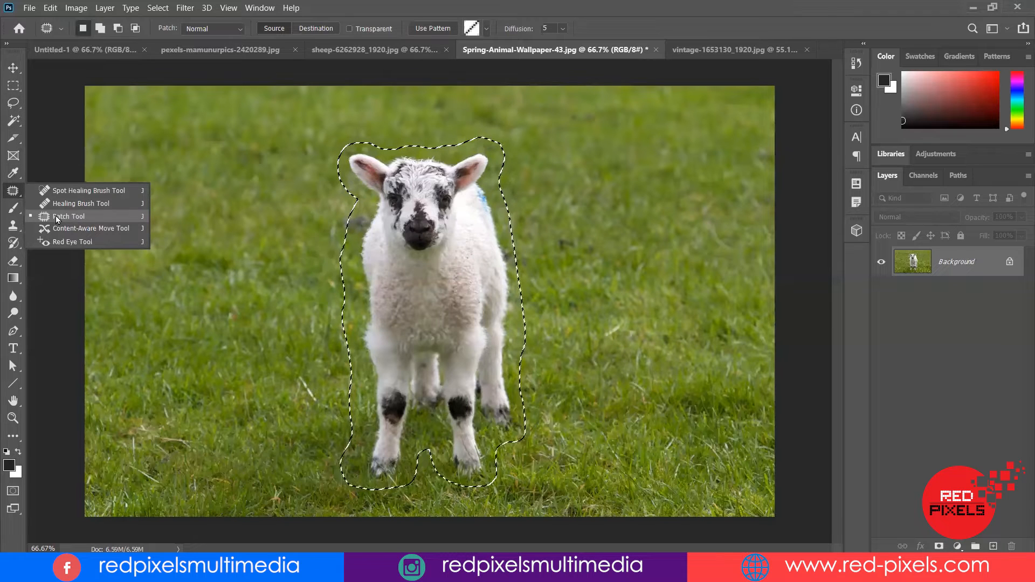
click(57, 217)
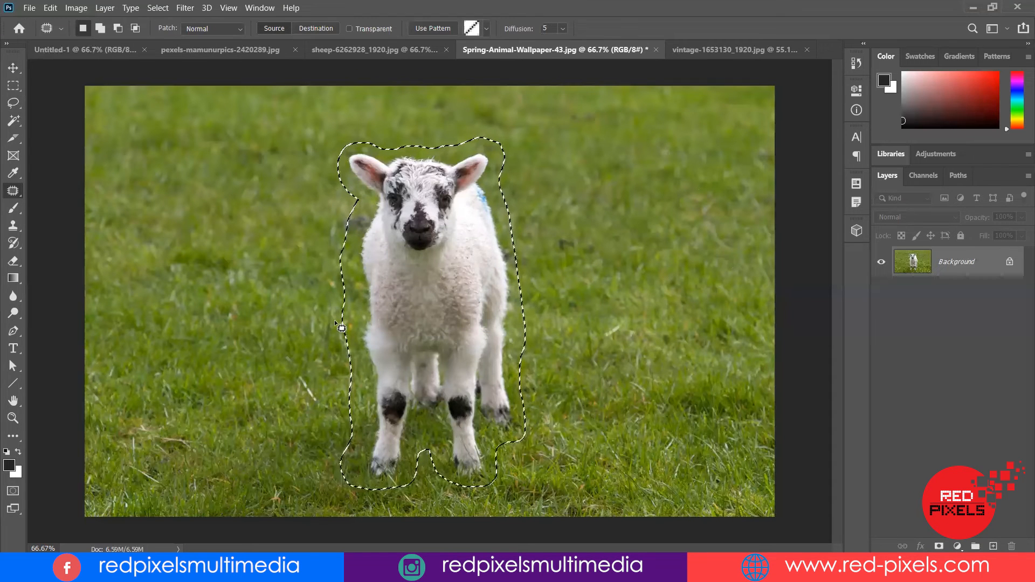
drag(435, 277, 222, 276)
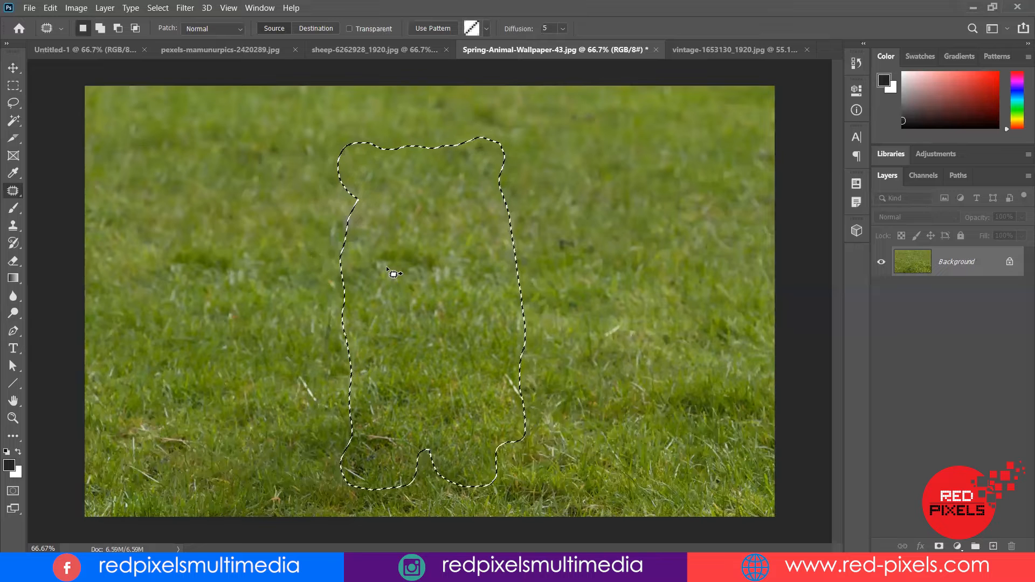
drag(421, 270, 656, 275)
key(ctrl+d)
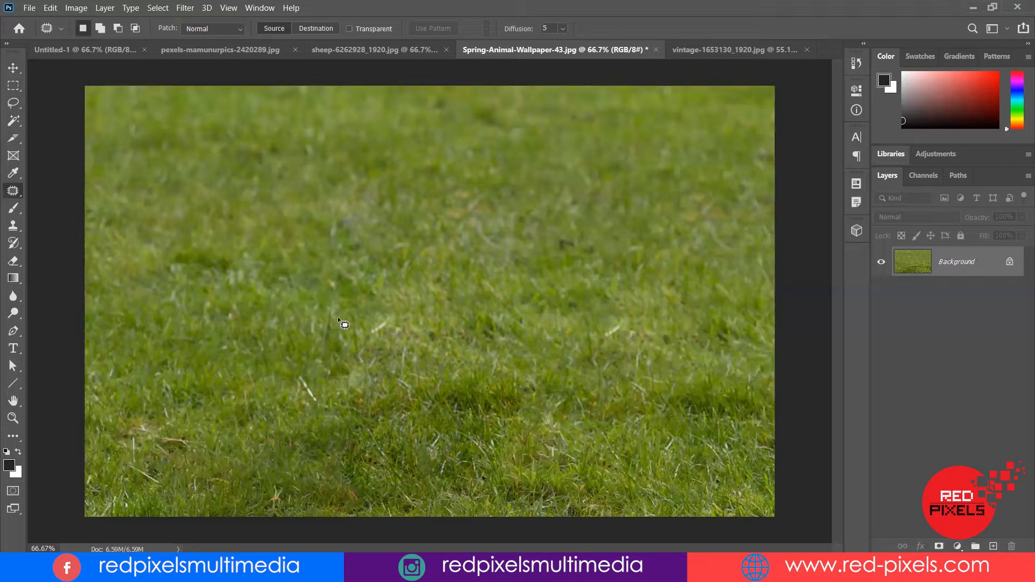
- Examine the patched grass up close for repeated texture and visible seams where the lamb stood
key(ctrl+plus)
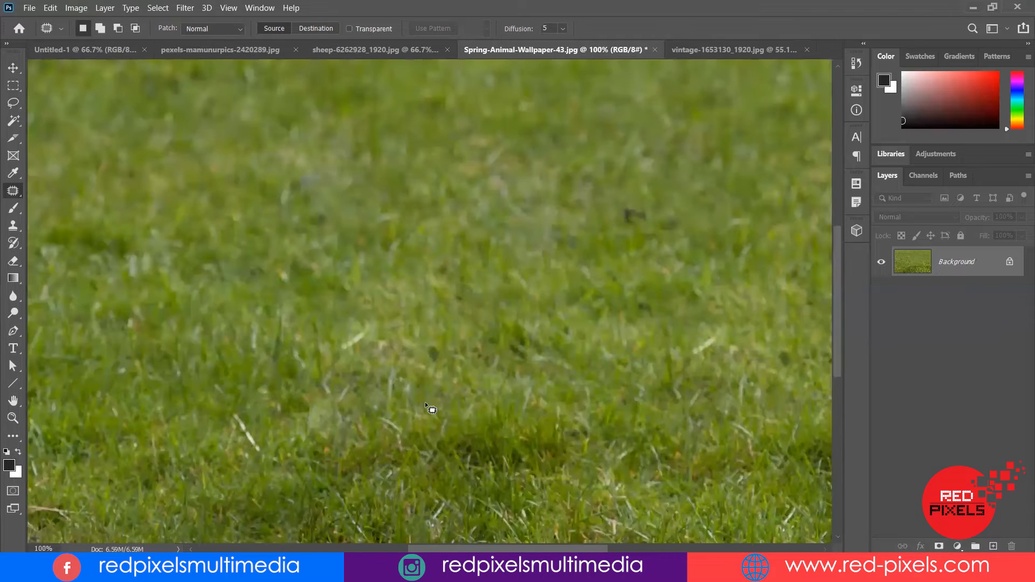
drag(450, 318, 510, 189)
scroll(408, 284, up, 5)
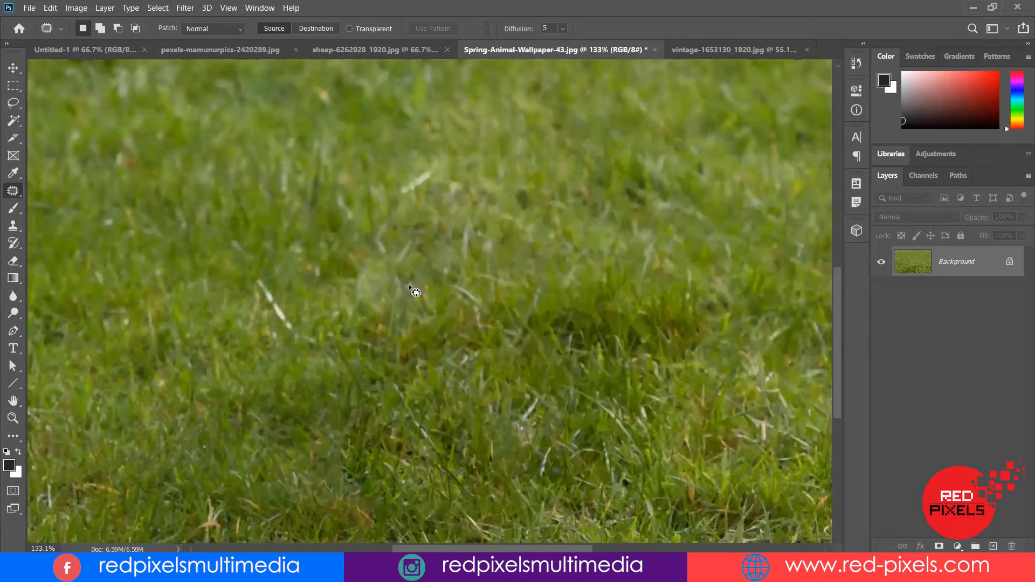
drag(548, 286, 393, 263)
drag(566, 185, 395, 384)
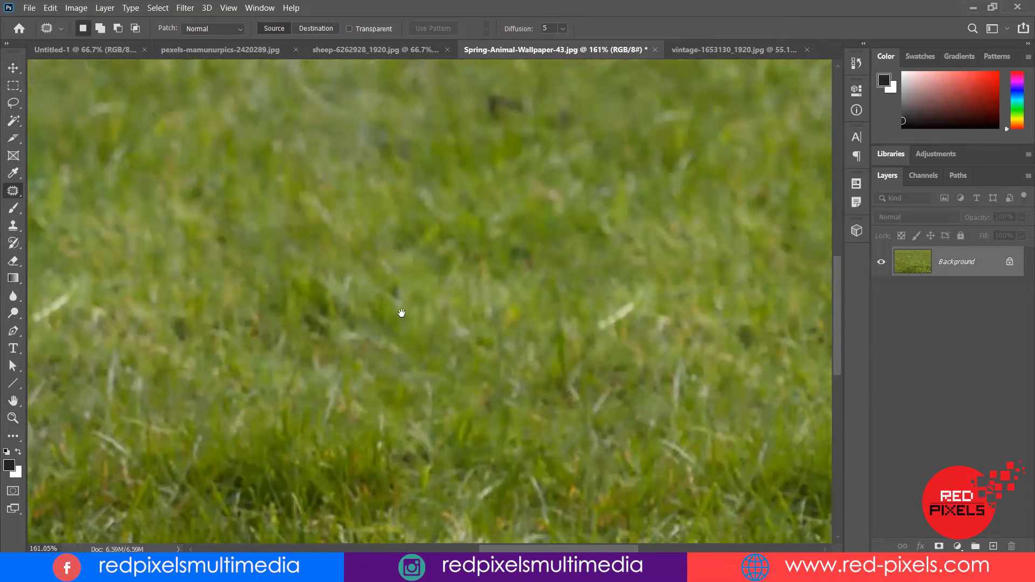
drag(494, 200, 450, 471)
drag(453, 282, 400, 65)
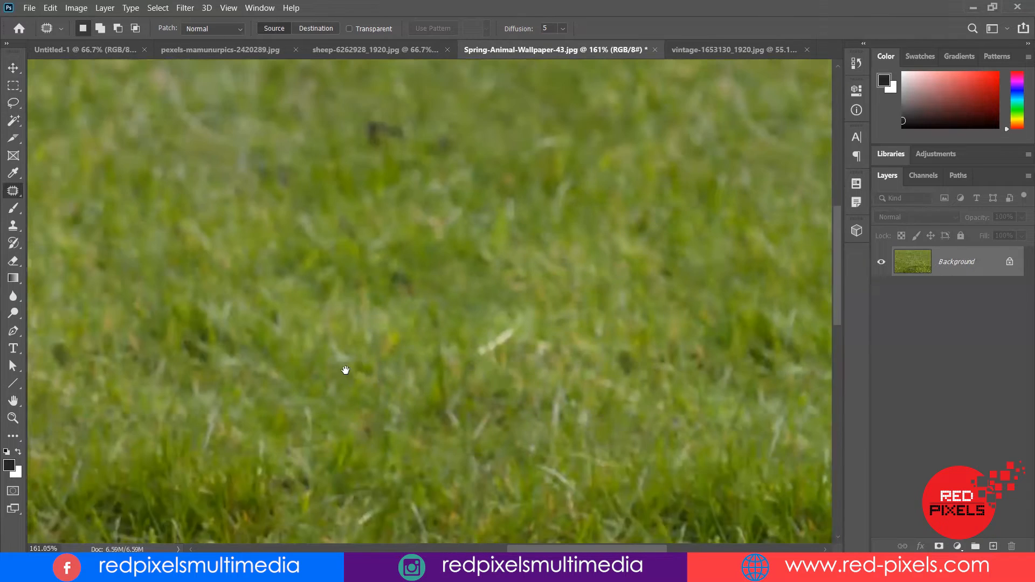
drag(472, 443, 338, 320)
drag(501, 354, 588, 276)
drag(436, 387, 604, 344)
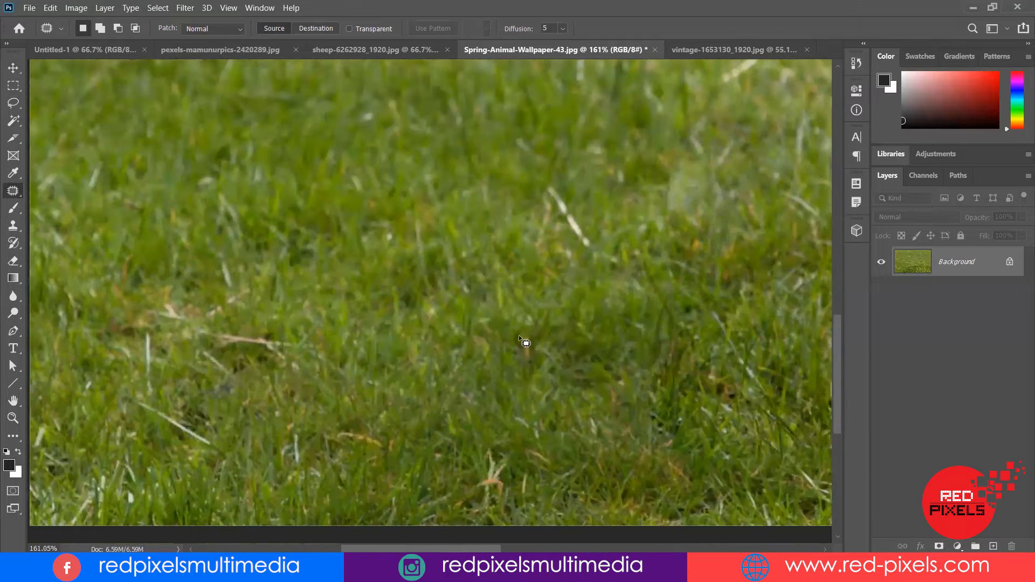
scroll(518, 334, down, 2)
scroll(519, 338, down, 2)
drag(520, 334, 428, 376)
scroll(455, 334, down, 2)
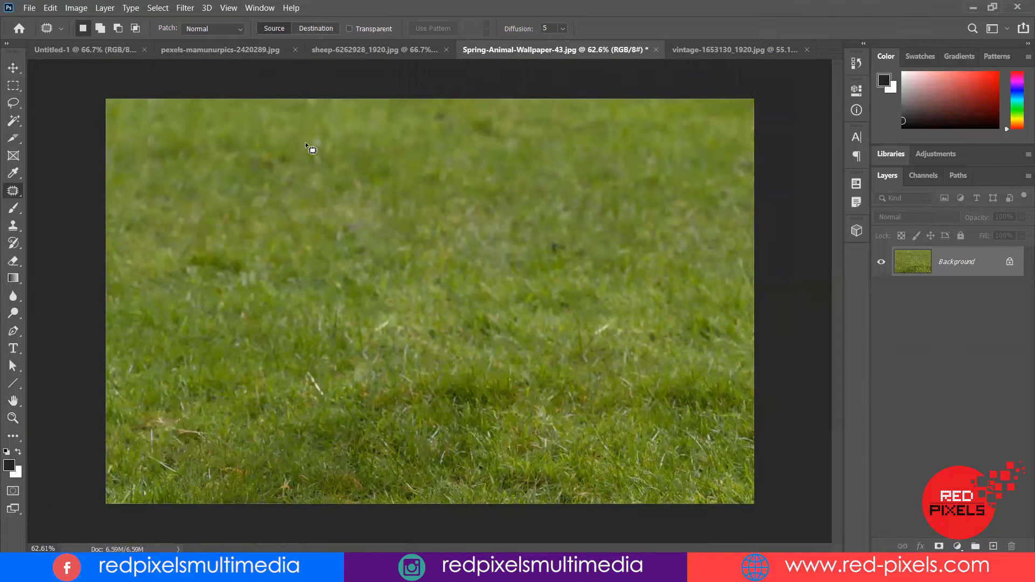
- Patch the fallen branch in the lower part of vintage-1653130_1920.jpg with clean snow and deselect
click(368, 49)
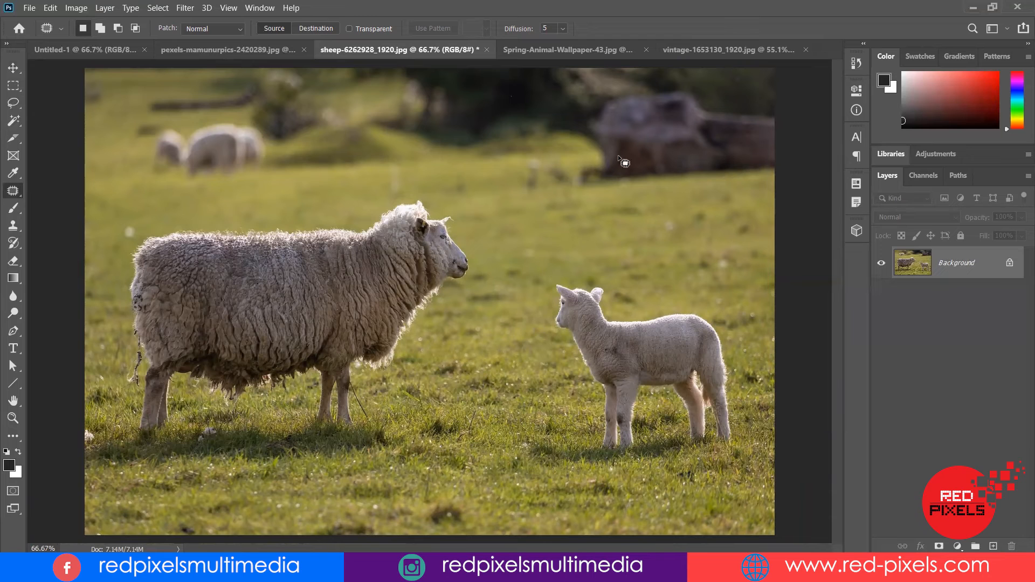
click(218, 48)
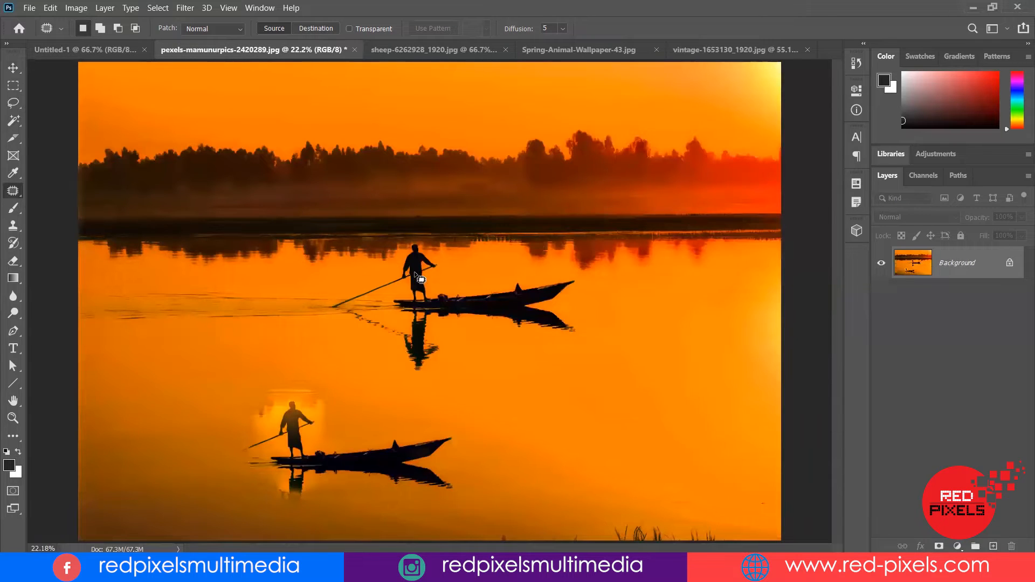
click(106, 50)
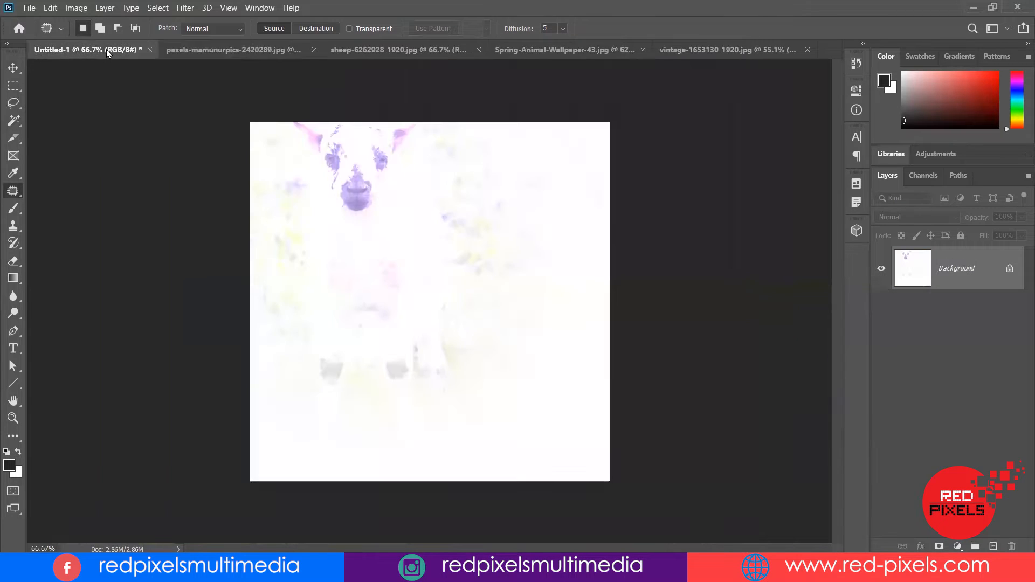
click(701, 50)
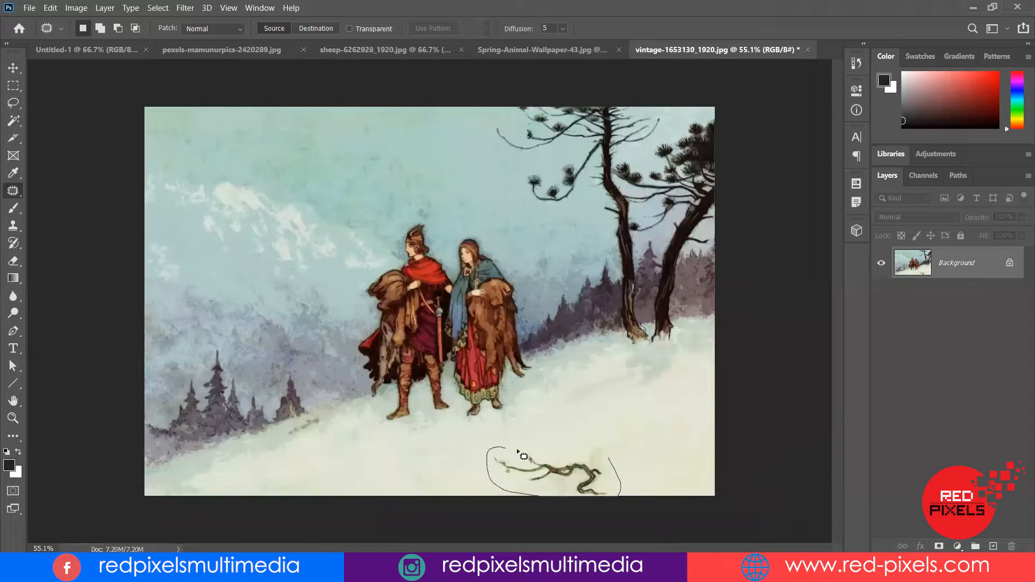
drag(574, 454, 608, 458)
drag(539, 475, 609, 421)
key(ctrl+d)
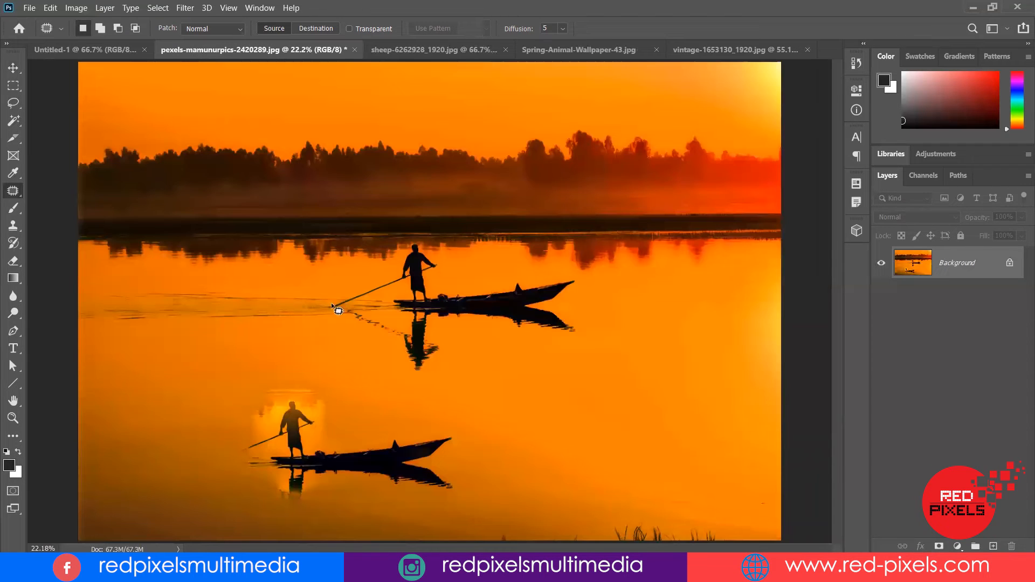
- Revert pexels-mamunurpics-2420289.jpg to its original opening snapshot
click(855, 63)
click(769, 81)
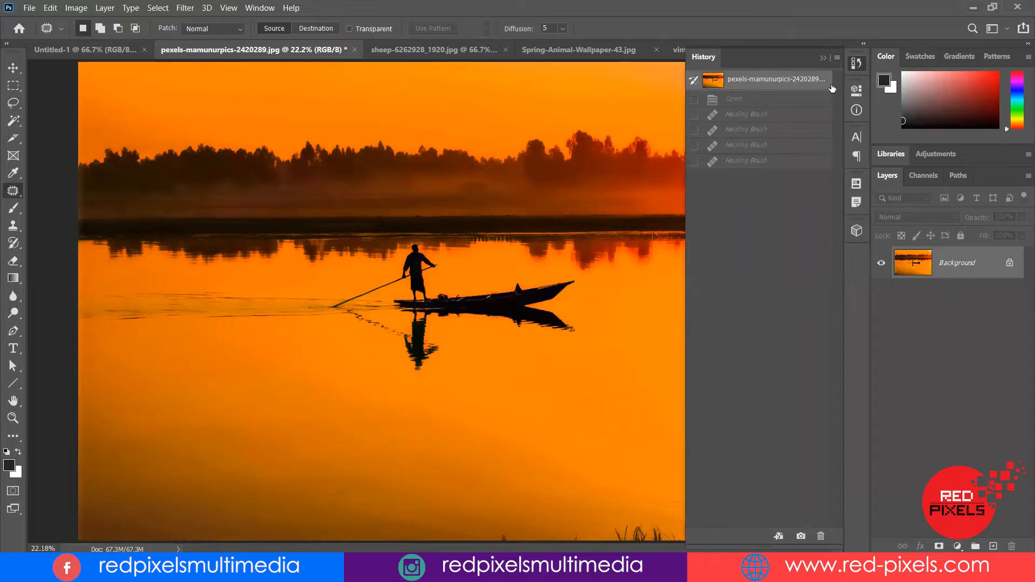
click(857, 61)
scroll(418, 219, up, 4)
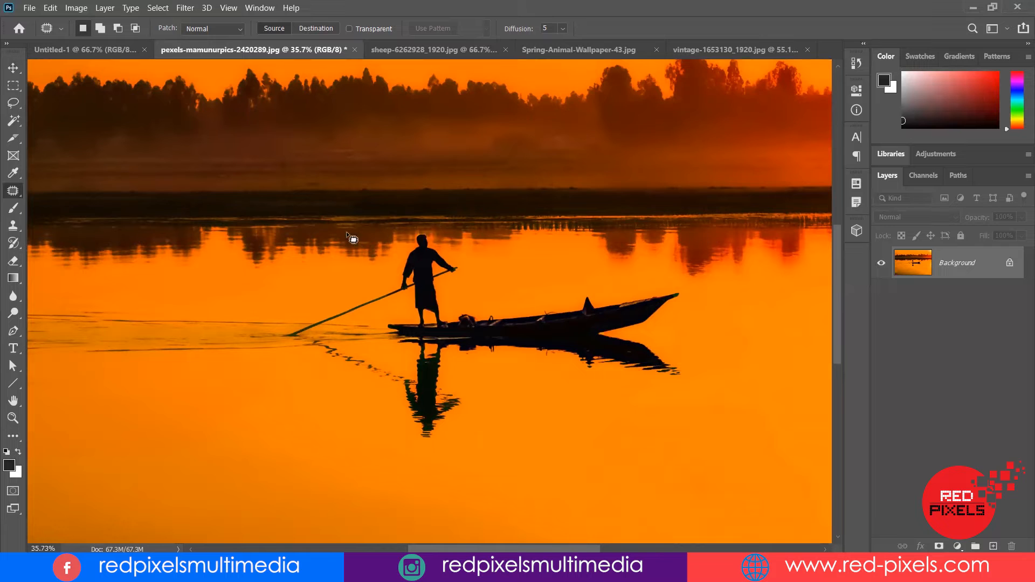
click(402, 48)
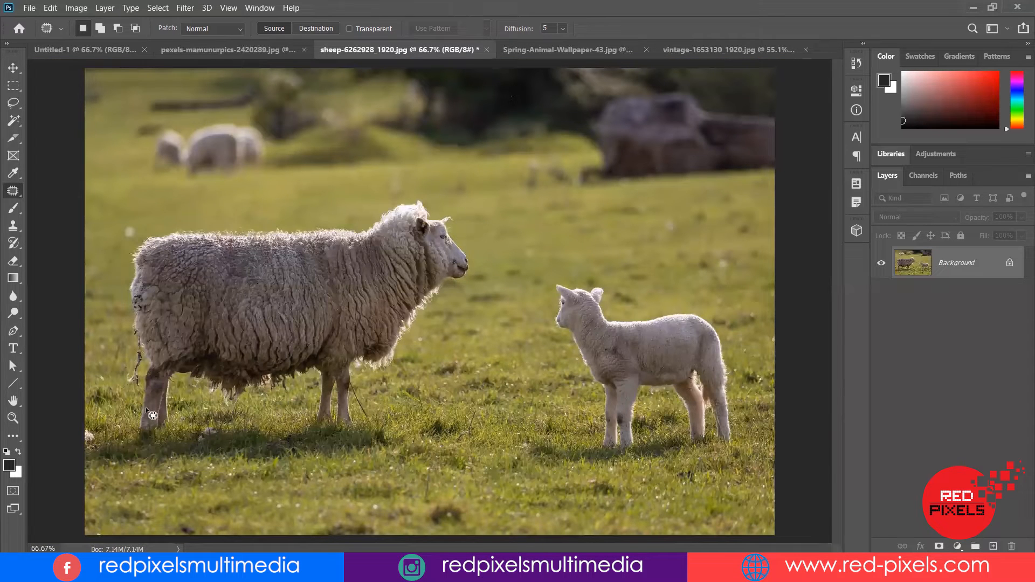
scroll(319, 309, down, 1)
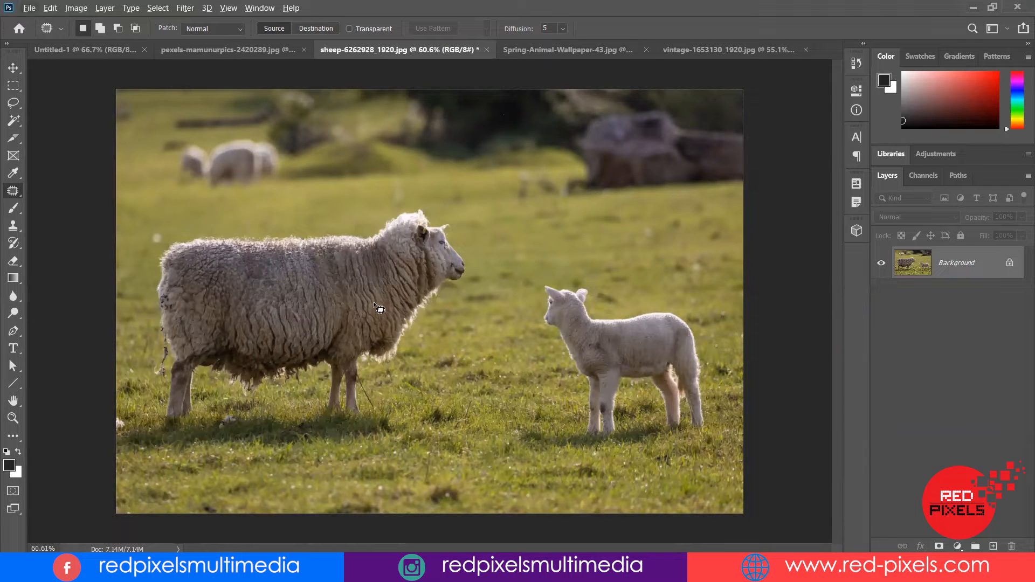
click(526, 55)
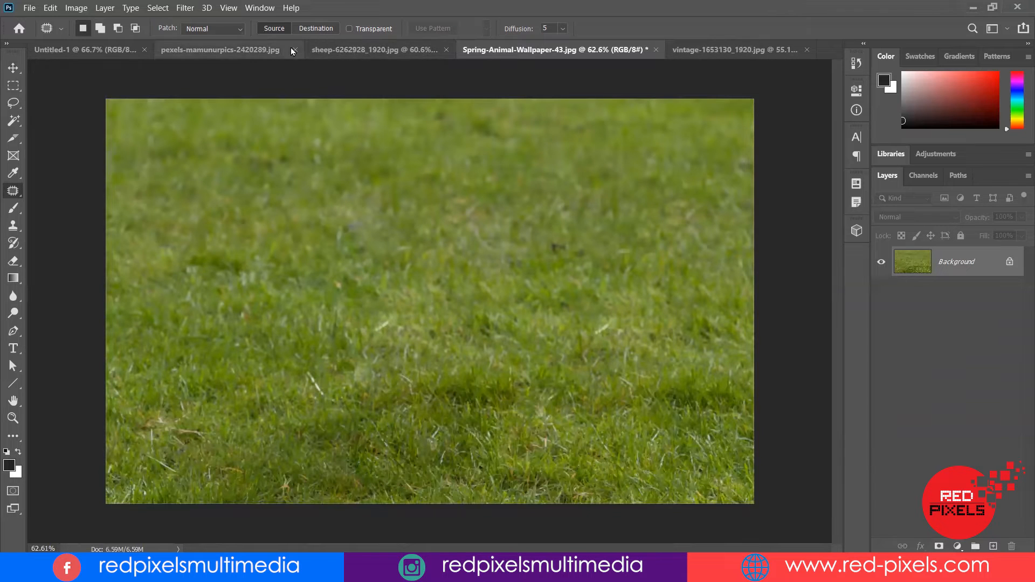
click(348, 49)
- Outline the boatman, boat and reflections in pexels-mamunurpics-2420289.jpg with the Patch tool, replace them with clean water and deselect
click(200, 50)
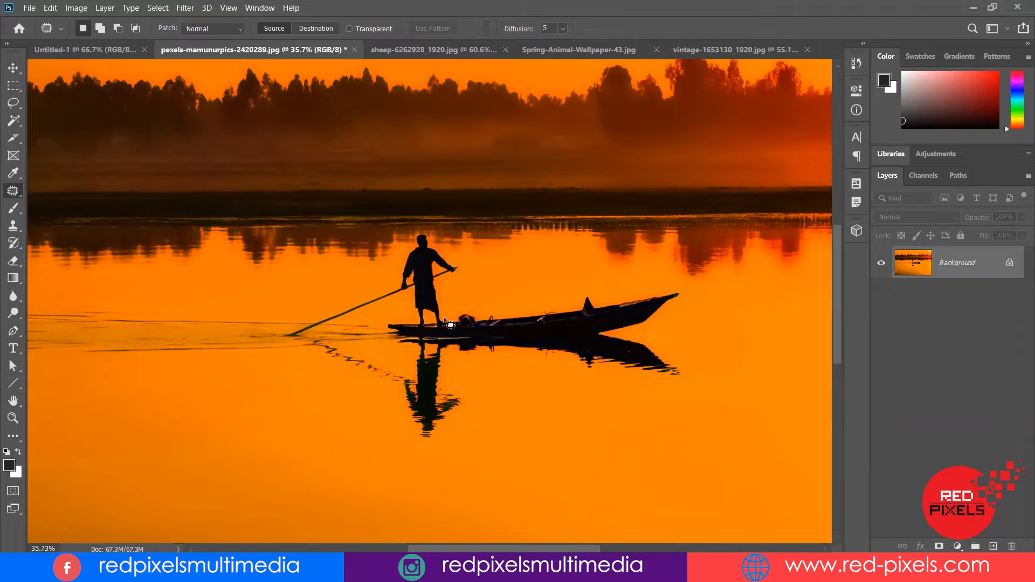
mouse_move(496, 373)
mouse_down()
mouse_move(684, 386)
mouse_move(695, 373)
mouse_move(686, 353)
mouse_move(646, 336)
mouse_move(667, 331)
mouse_up()
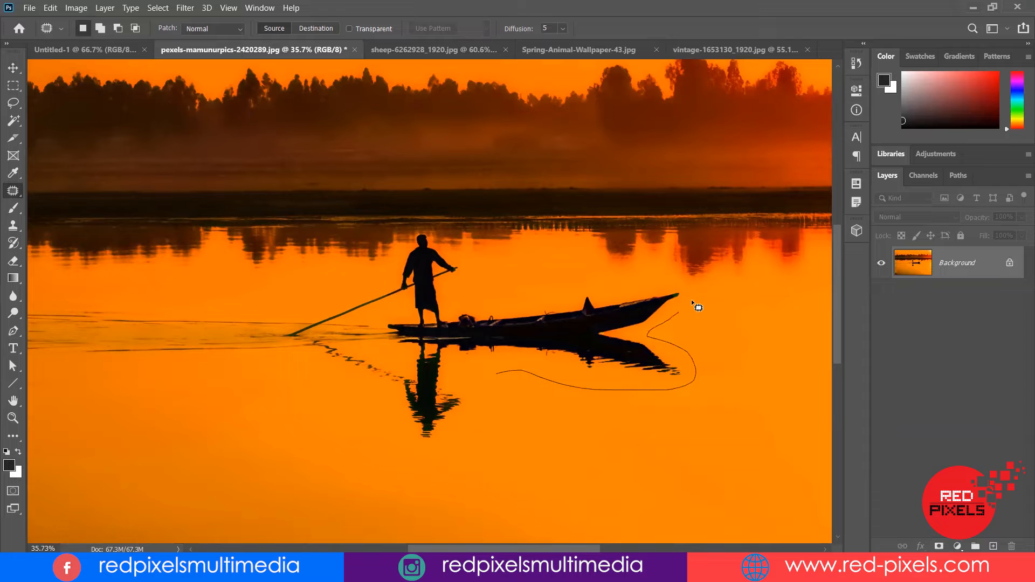
mouse_move(556, 290)
mouse_down()
mouse_move(463, 293)
mouse_move(468, 267)
mouse_up()
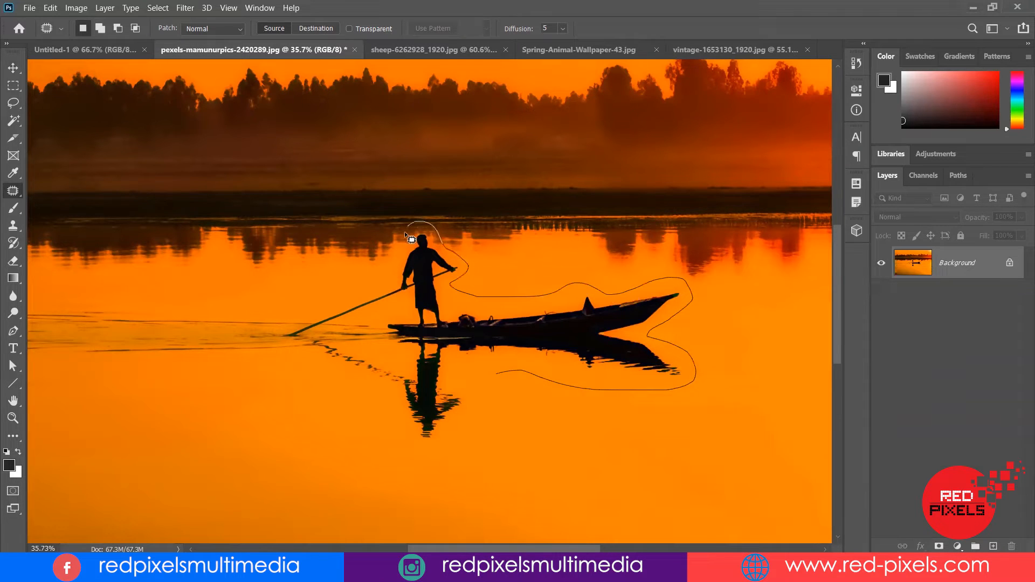
mouse_move(373, 282)
mouse_down()
mouse_move(265, 344)
mouse_move(340, 385)
mouse_move(407, 454)
mouse_move(452, 445)
mouse_move(498, 376)
mouse_up()
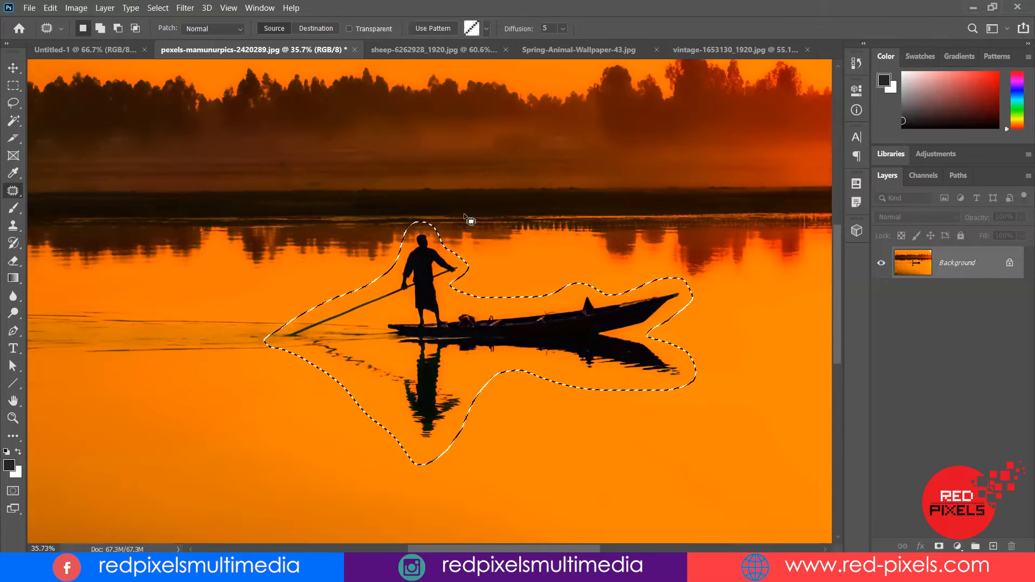
scroll(342, 212, down, 1)
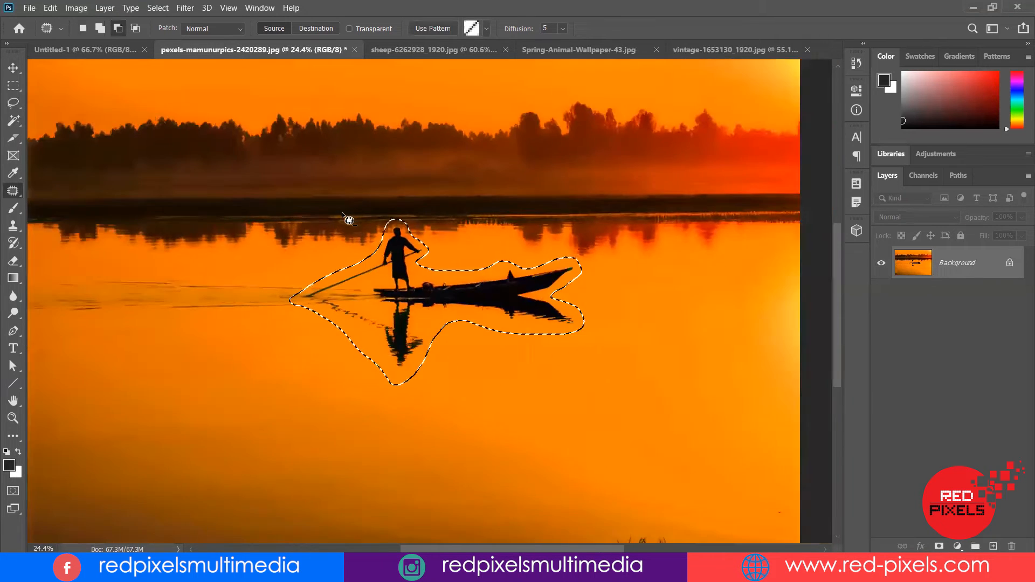
scroll(388, 264, down, 1)
drag(426, 300, 586, 413)
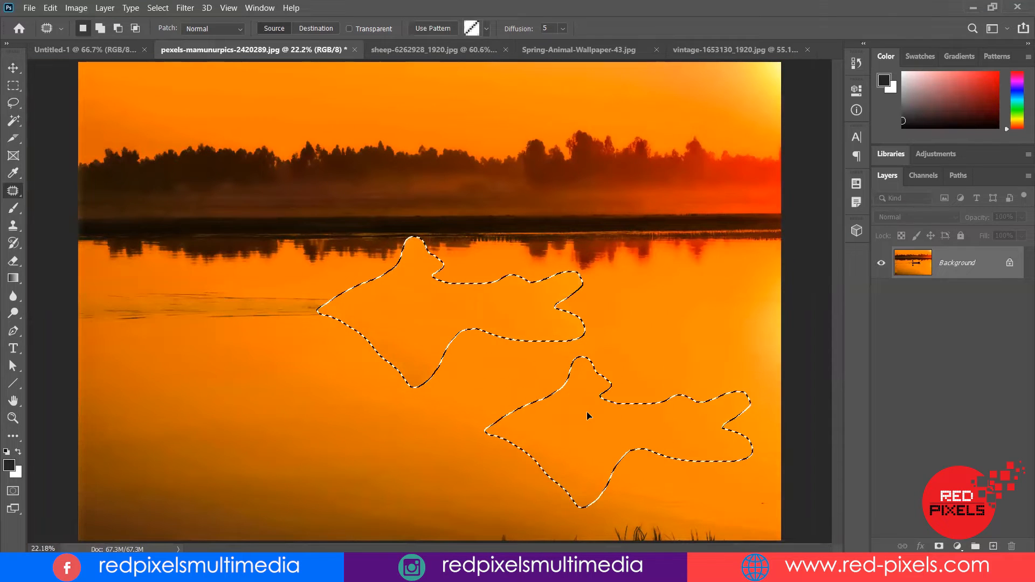
key(ctrl+d)
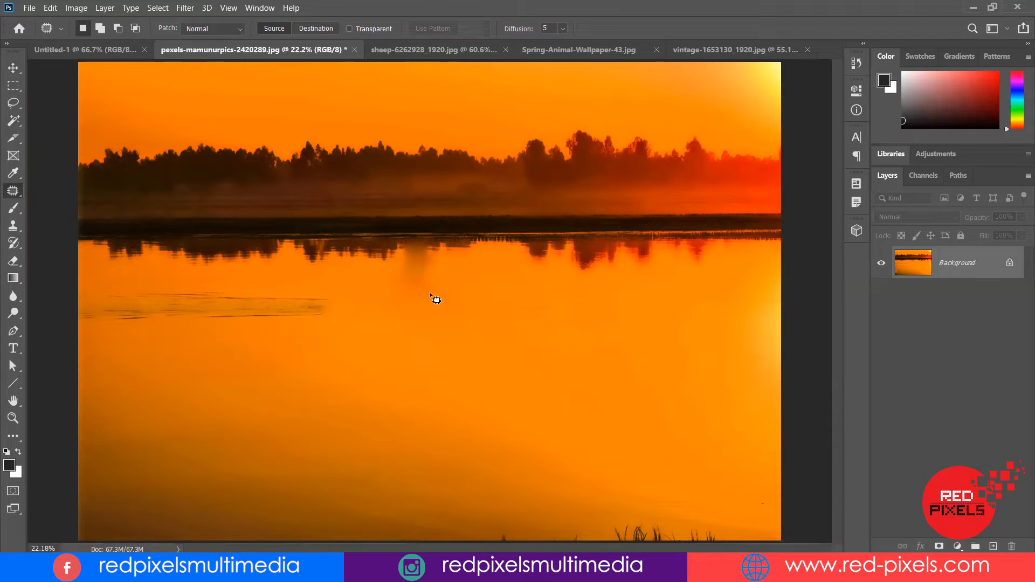
- Patch the dark smudge below the shoreline, where the boatman stood, and deselect
scroll(339, 247, up, 3)
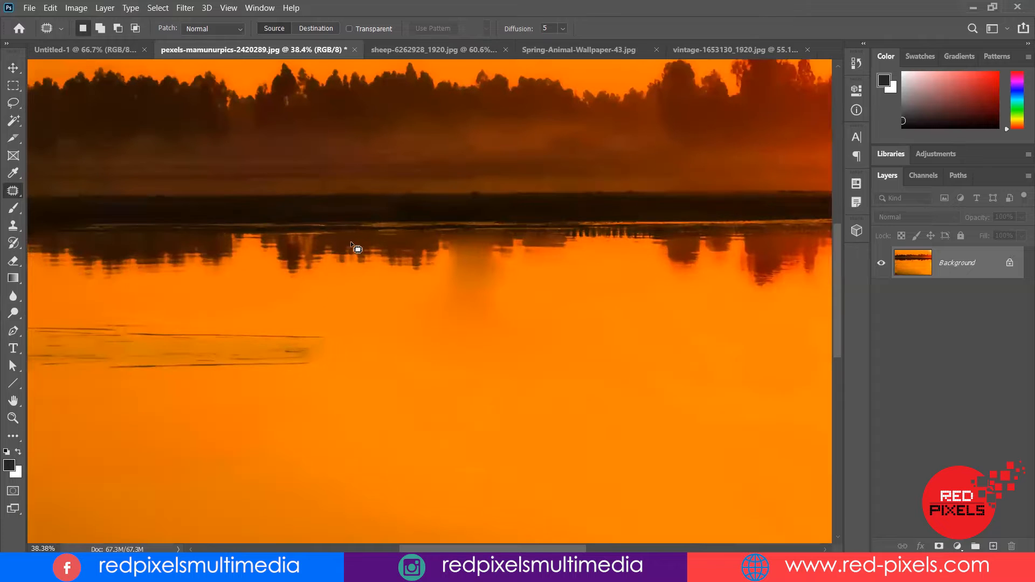
mouse_move(413, 283)
mouse_down()
mouse_move(443, 259)
mouse_move(521, 270)
mouse_move(545, 303)
mouse_up()
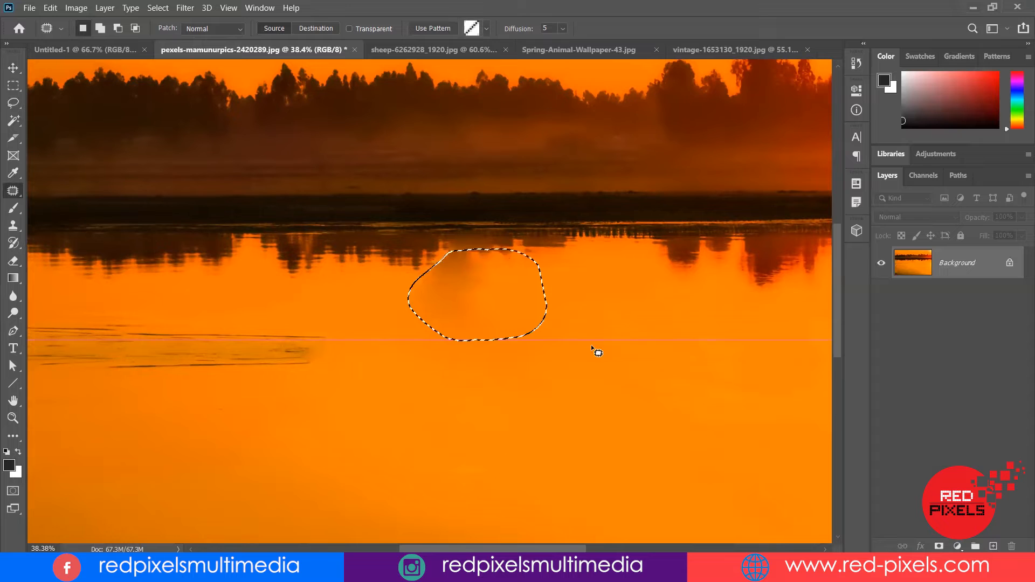
key(ctrl+d)
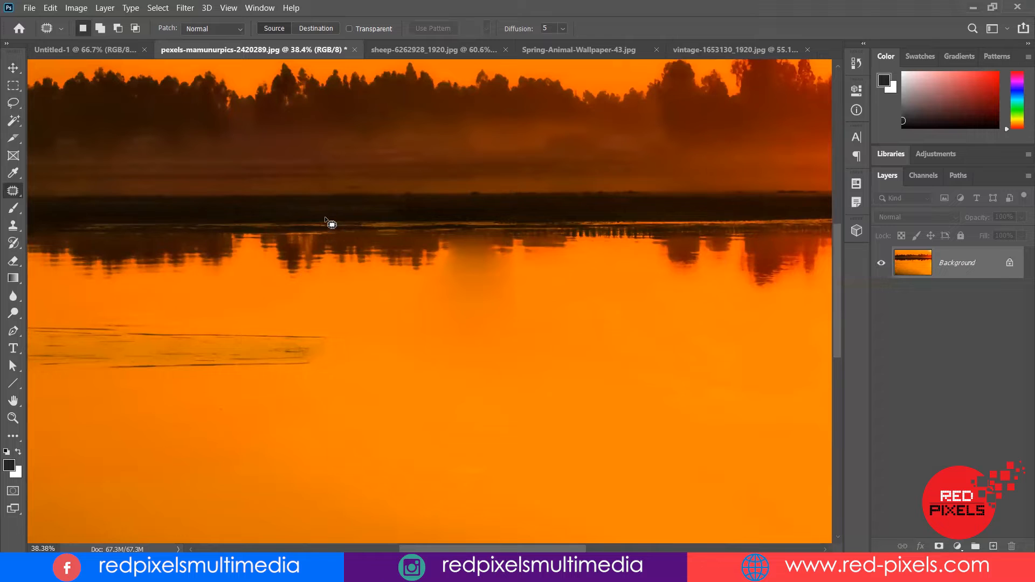
drag(320, 211, 274, 231)
drag(384, 245, 320, 211)
mouse_move(317, 258)
mouse_down()
mouse_move(450, 255)
mouse_move(308, 251)
mouse_up()
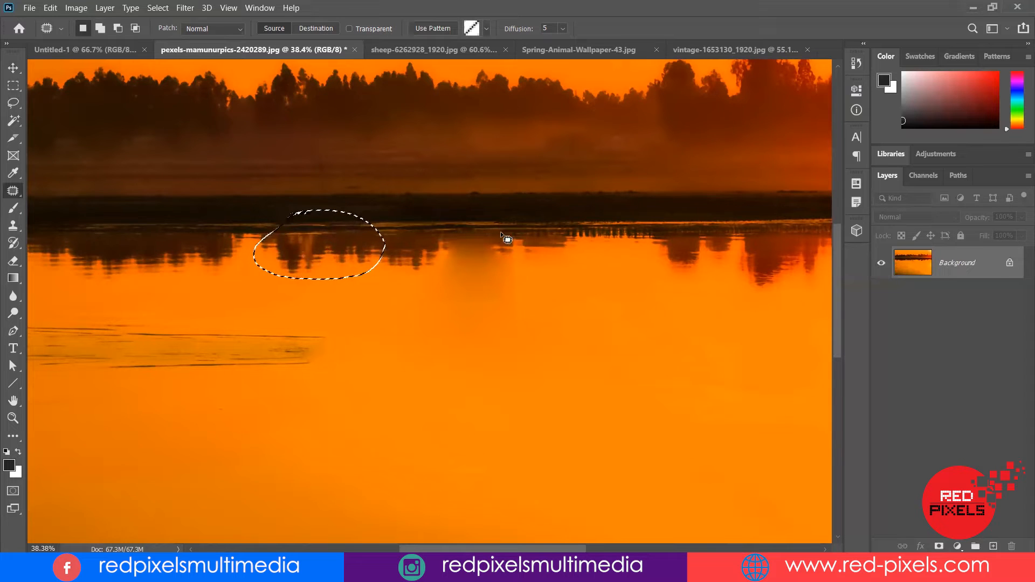
- Outline the remaining smudge with part of the shoreline, replace it with tree reflections from further right along the shore and deselect
drag(521, 217, 539, 274)
mouse_move(506, 336)
mouse_down()
mouse_move(430, 342)
mouse_move(393, 281)
mouse_up()
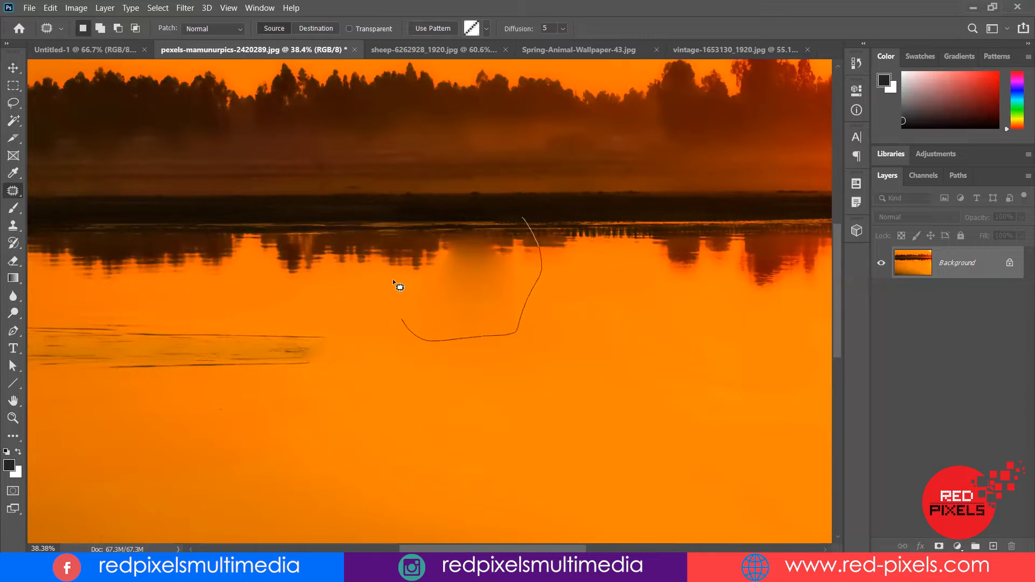
drag(434, 217, 523, 218)
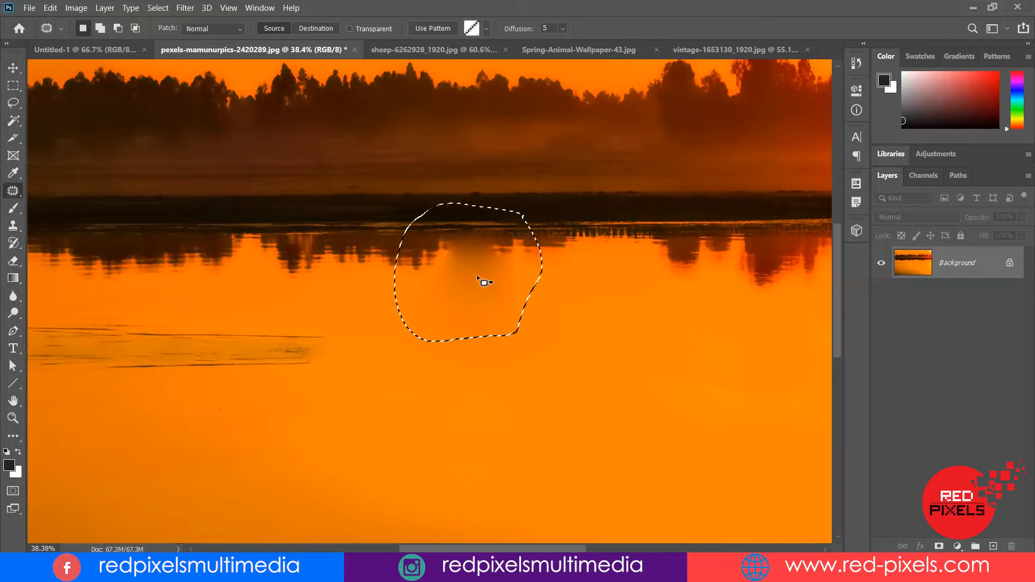
drag(468, 281, 717, 280)
key(ctrl+d)
- Patch the uneven reflections just left of the repaired area with matching stretches of the shoreline, deselecting after each patch
mouse_move(431, 221)
mouse_down()
mouse_move(450, 233)
mouse_move(356, 238)
mouse_move(432, 218)
mouse_up()
drag(400, 268, 683, 265)
key(ctrl+d)
mouse_move(386, 223)
mouse_down()
mouse_move(339, 270)
mouse_move(368, 217)
mouse_move(379, 219)
mouse_move(273, 255)
mouse_up()
key(ctrl+d)
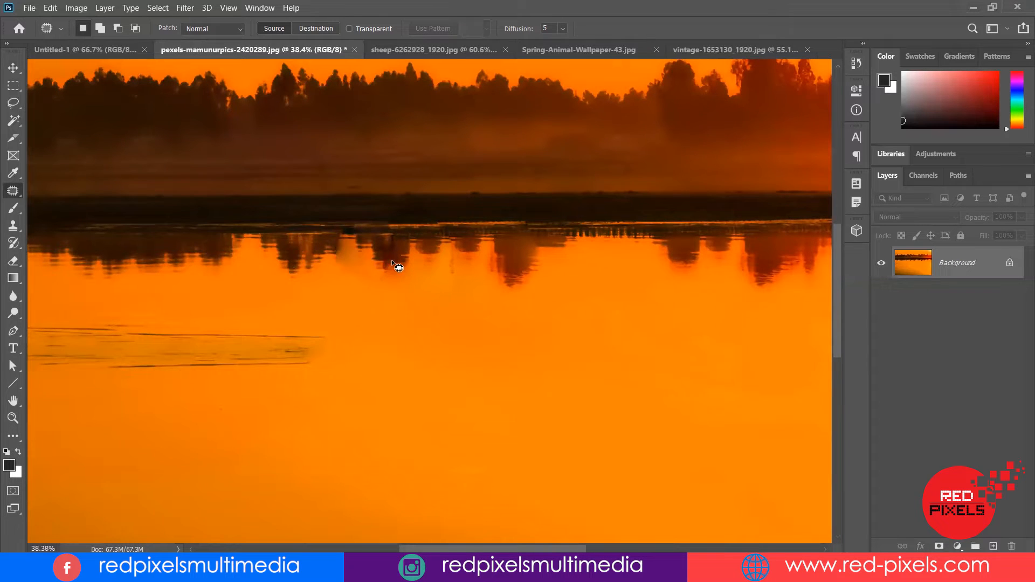
- Outline the ripples on the left side of the lake, replace them with clean water and deselect
alt+scroll(401, 260, down, 2)
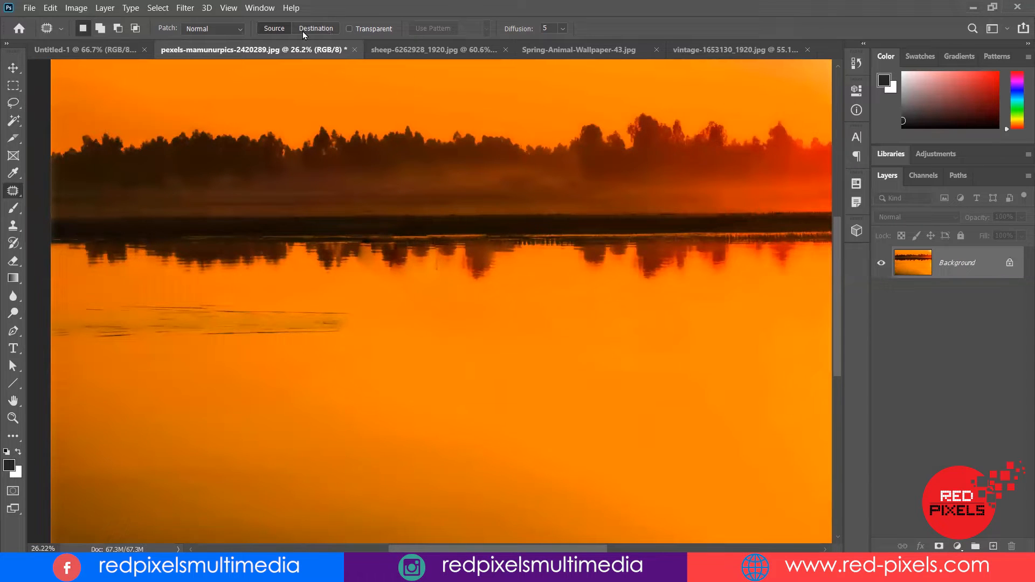
mouse_move(357, 305)
mouse_down()
mouse_move(363, 334)
mouse_move(322, 350)
mouse_move(205, 356)
mouse_up()
mouse_move(39, 299)
mouse_down()
mouse_move(241, 294)
mouse_move(359, 306)
mouse_up()
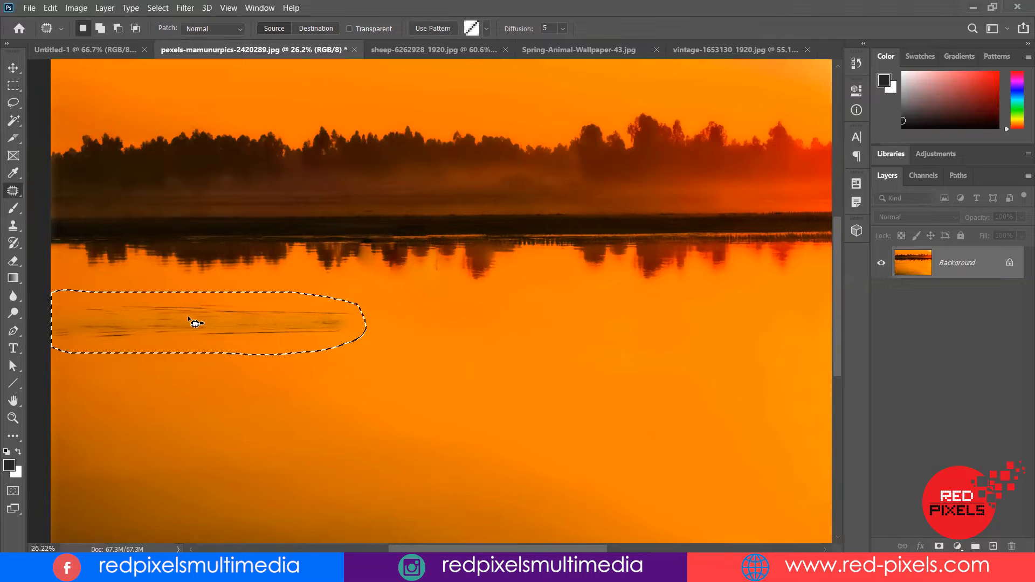
drag(185, 326, 516, 322)
key(ctrl+d)
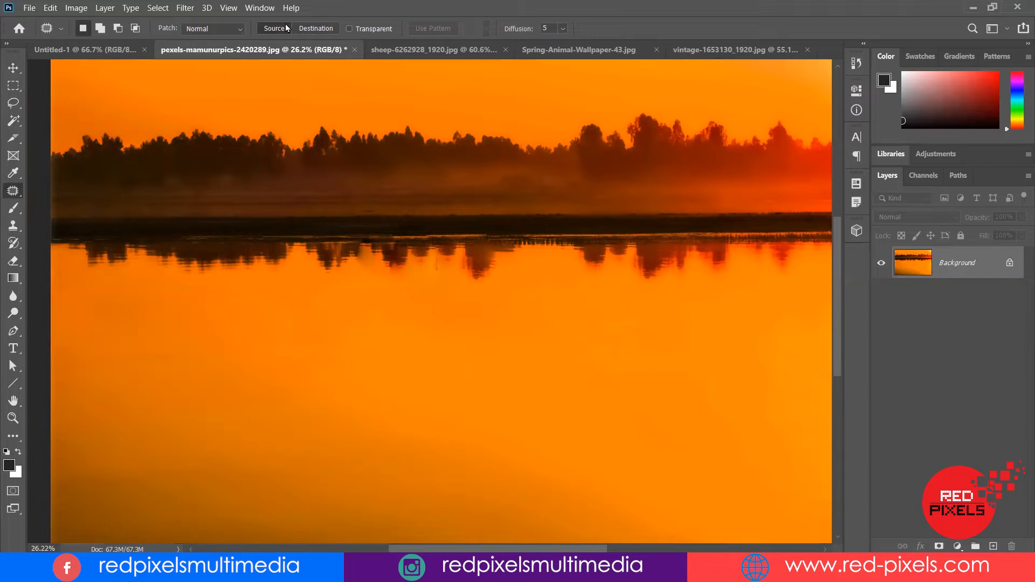
- Undo the ripple patch and its deselection, restoring the outline around the ripples
scroll(350, 237, down, 3)
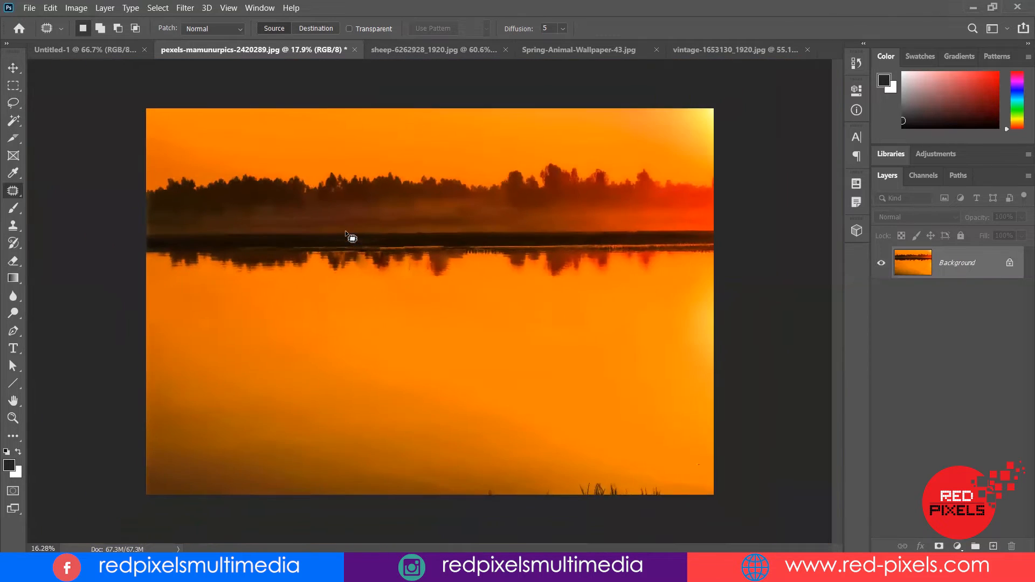
key(ctrl+z)
key(ctrl+z)
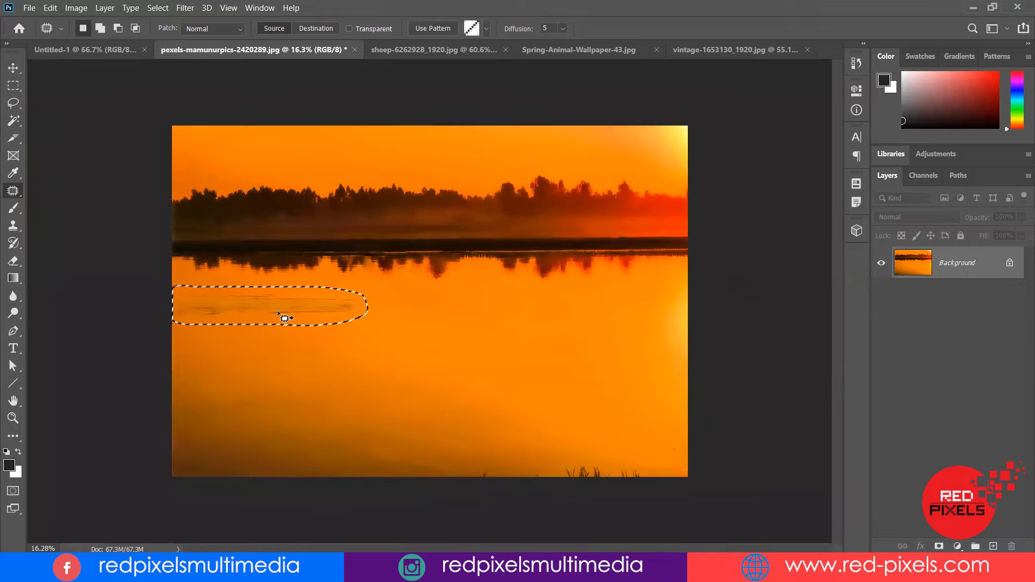
- Set the Patch tool to Destination, copy the outlined ripples onto the clear water to their right and deselect
scroll(305, 298, up, 2)
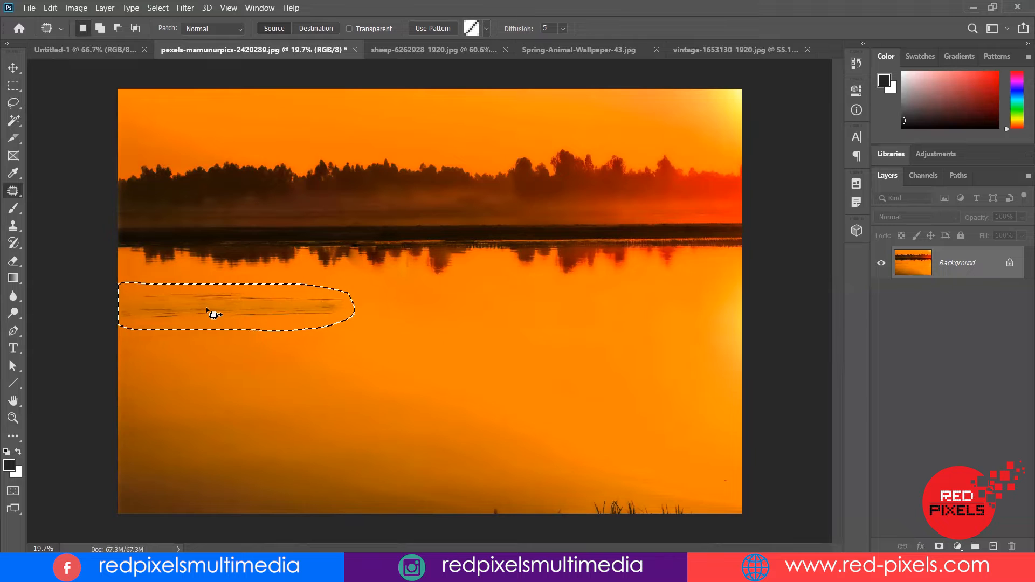
click(318, 28)
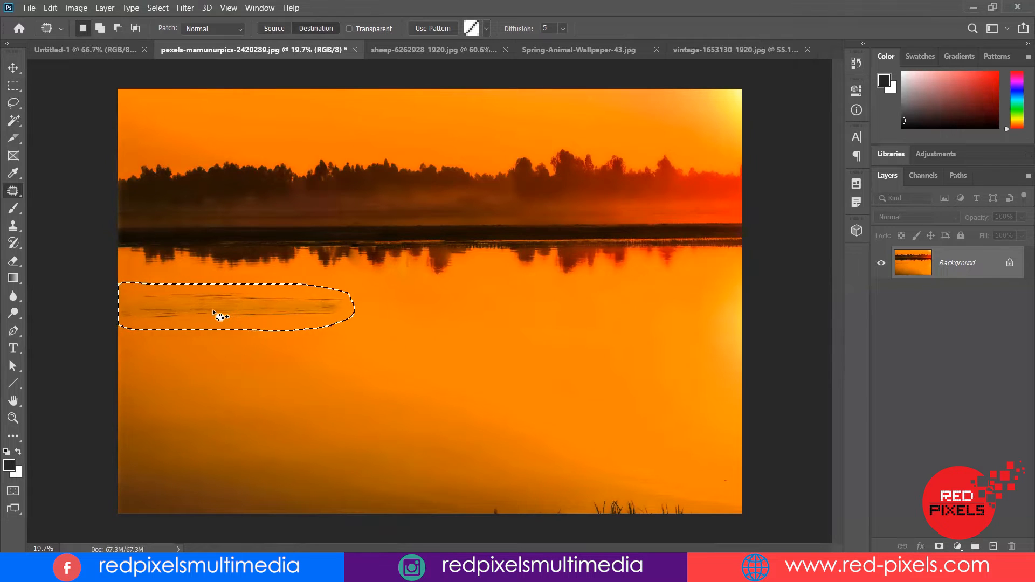
drag(213, 311, 351, 305)
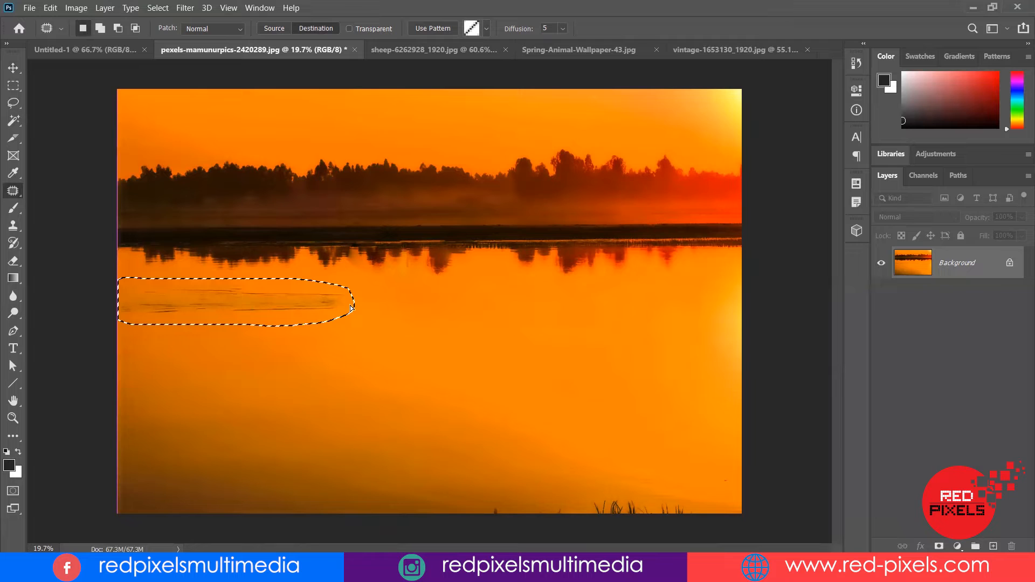
drag(418, 308, 415, 307)
click(342, 360)
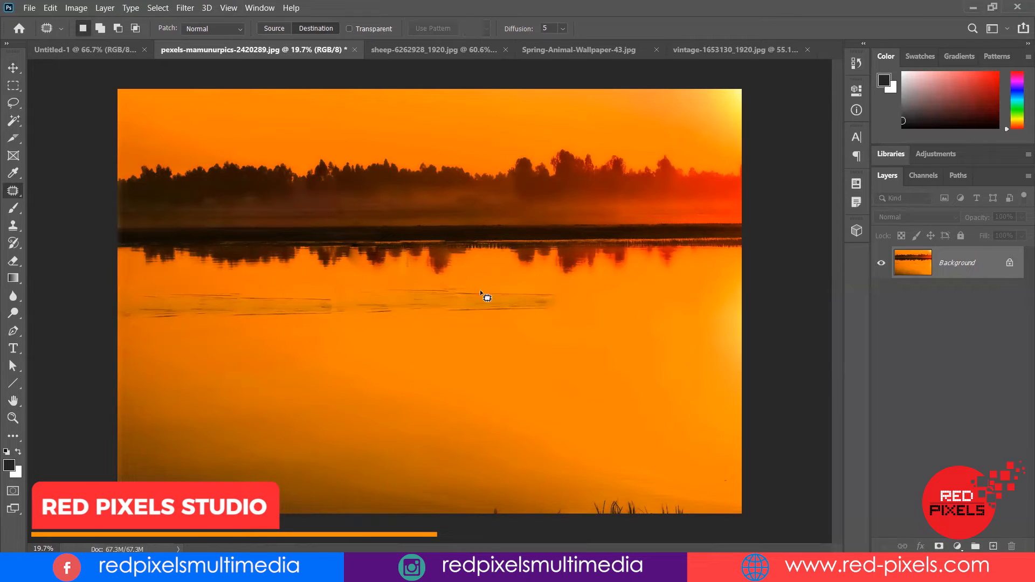
mouse_move(565, 292)
mouse_down()
mouse_move(494, 335)
mouse_move(345, 336)
mouse_move(314, 313)
mouse_move(321, 291)
mouse_move(492, 284)
mouse_up()
drag(568, 287, 567, 288)
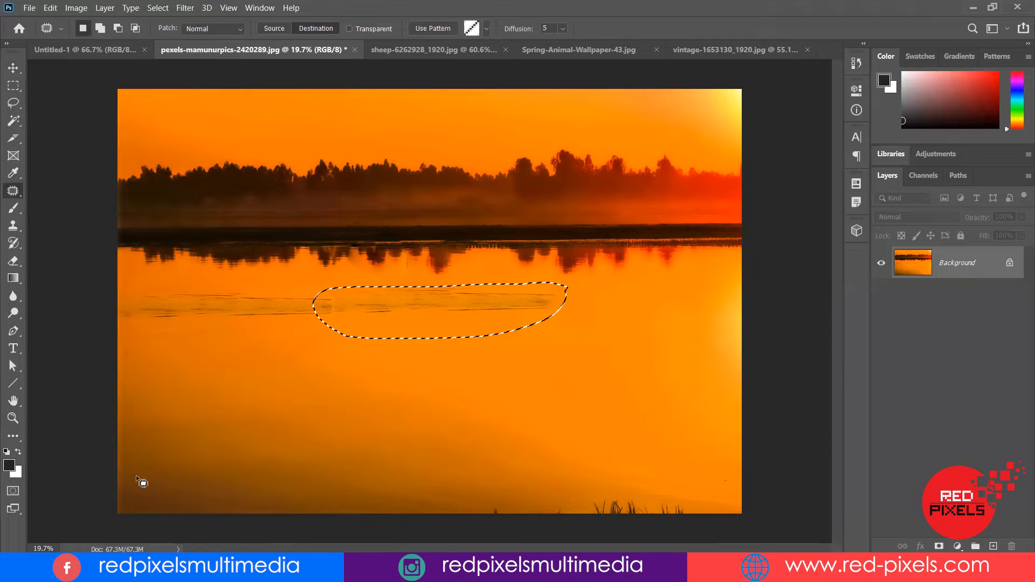
key(ctrl+d)
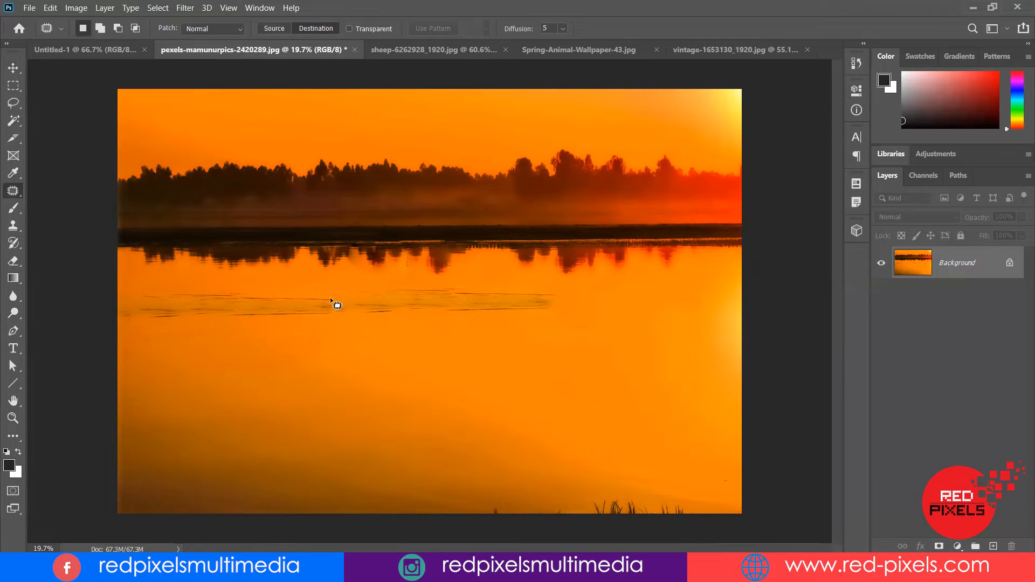
- Undo the copy of the ripples
key(ctrl+z)
key(ctrl+z)
key(ctrl+z)
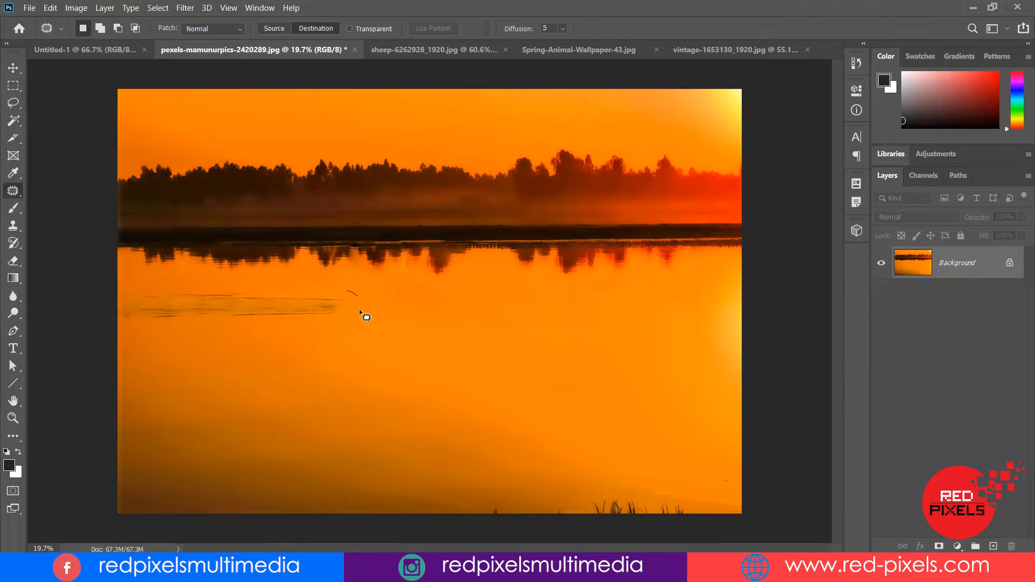
- Outline the ripples and copy them in successive sections with the Patch tool until they reach the photo's right edge
mouse_move(240, 329)
mouse_down()
mouse_move(162, 329)
mouse_move(133, 307)
mouse_move(149, 326)
mouse_up()
click(334, 283)
mouse_move(350, 285)
mouse_down()
mouse_move(345, 324)
mouse_move(193, 320)
mouse_up()
key(ctrl+d)
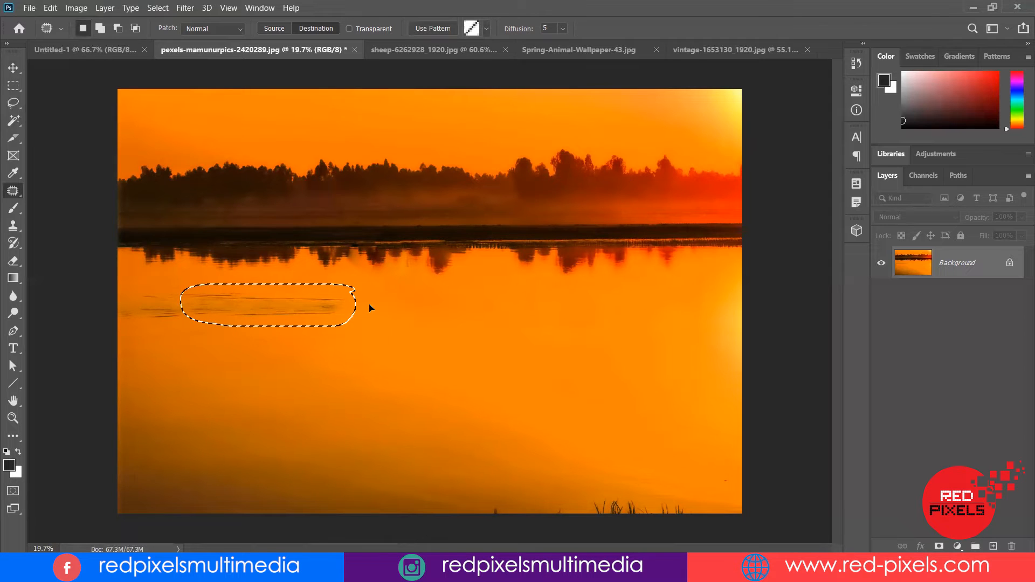
key(ctrl+d)
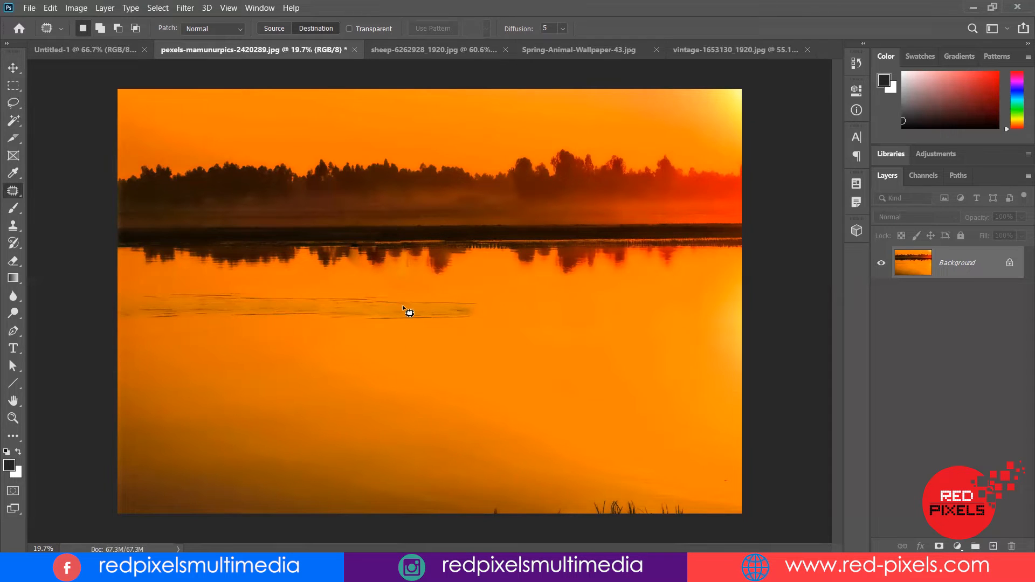
mouse_move(489, 305)
mouse_down()
mouse_move(466, 331)
mouse_move(340, 335)
mouse_move(188, 318)
mouse_up()
drag(392, 293, 485, 290)
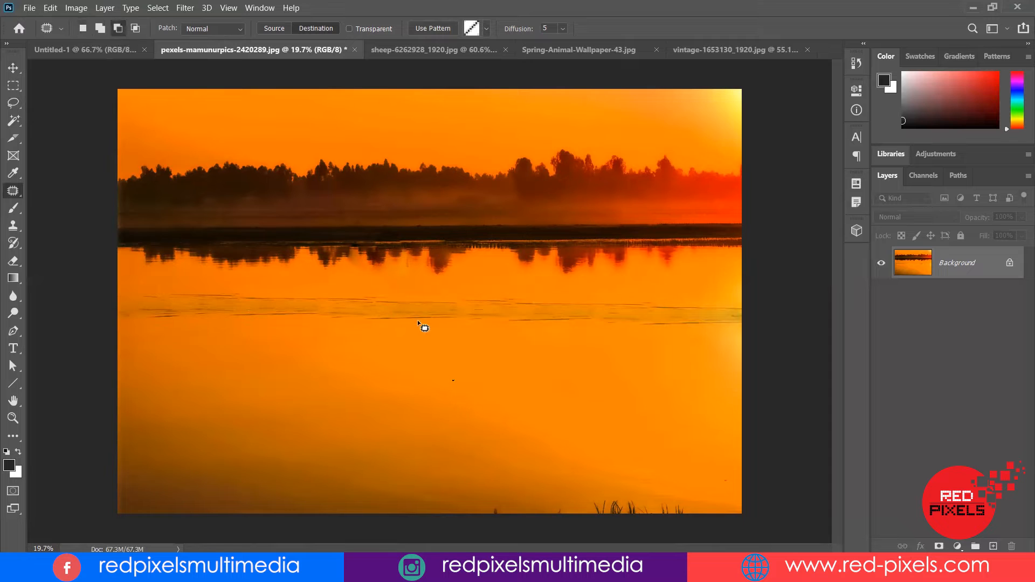
- Undo the lamb's removal in Spring-Animal-Wallpaper-43.jpg and copy the outlined lamb onto the grass to its left with the Patch tool
click(606, 49)
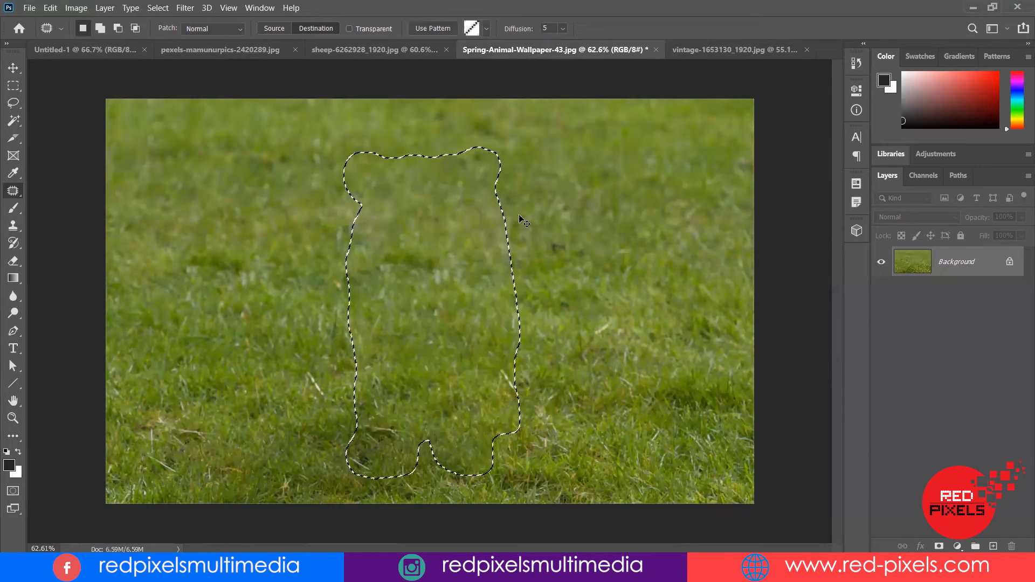
key(ctrl+z)
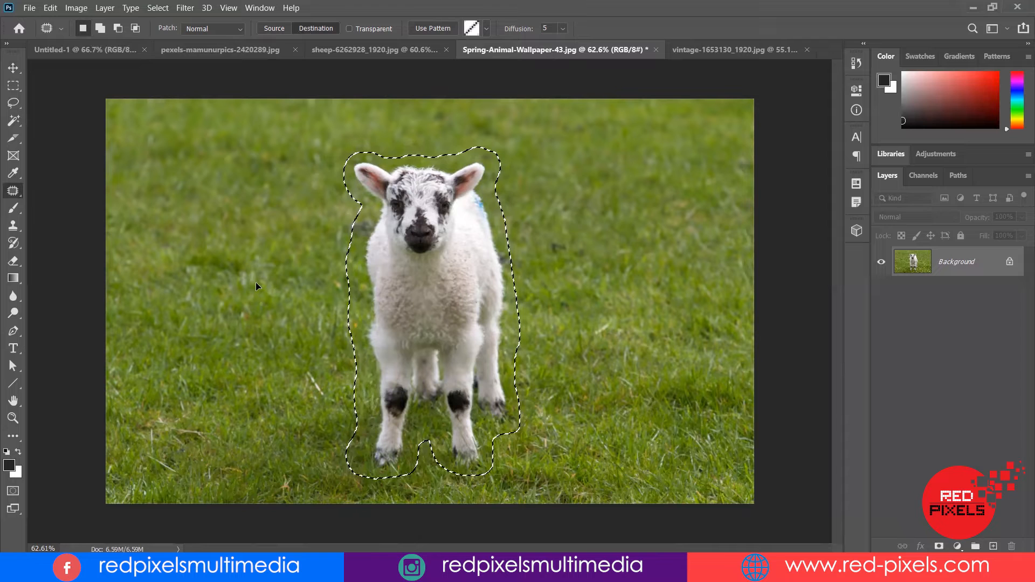
drag(437, 284, 253, 282)
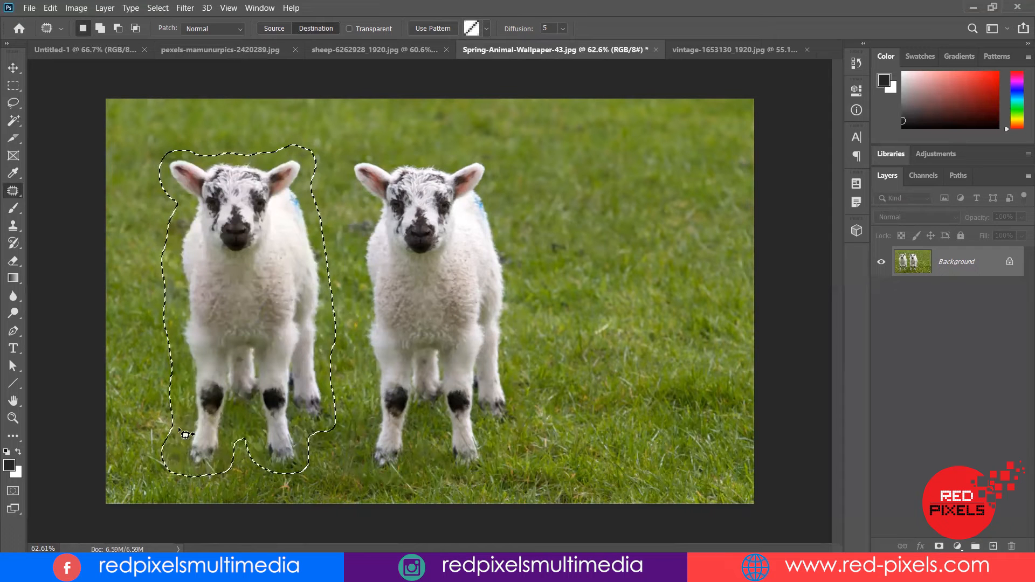
- Deselect, undo the lamb's copy on the left, and copy the outlined lamb onto the grass to the original's right with the Patch tool
key(ctrl+d)
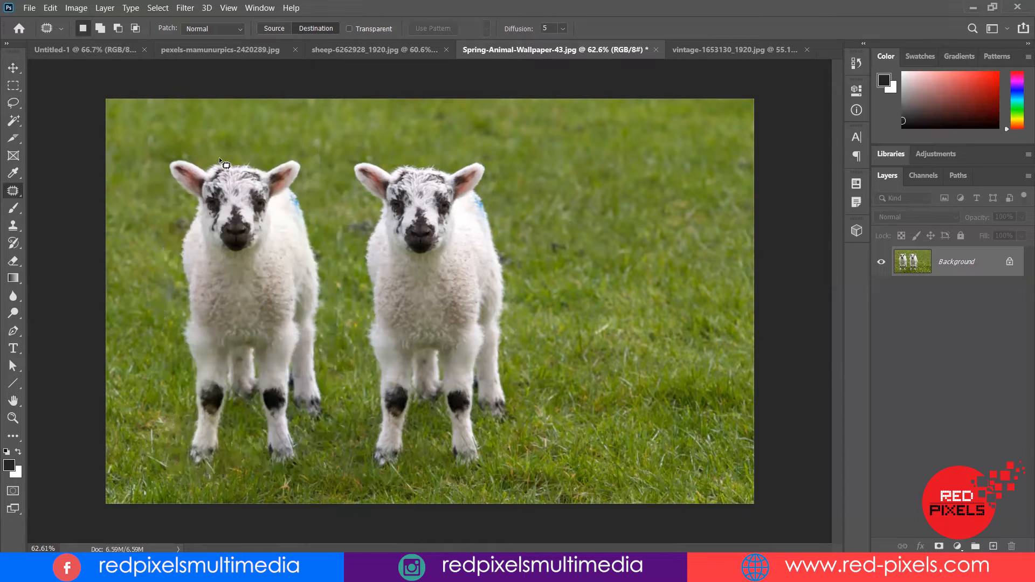
key(ctrl+z)
key(ctrl+z)
drag(617, 261, 614, 260)
key(ctrl+d)
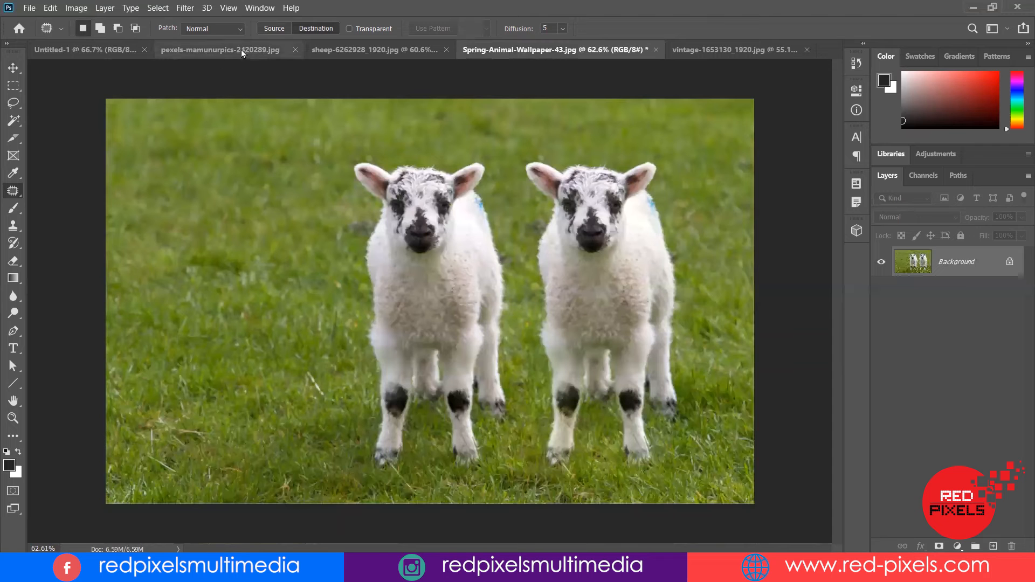
- Switch to sheep-6262928_1920.jpg, outline the lamb and try to copy it up beside the rocks with the Patch tool
click(322, 48)
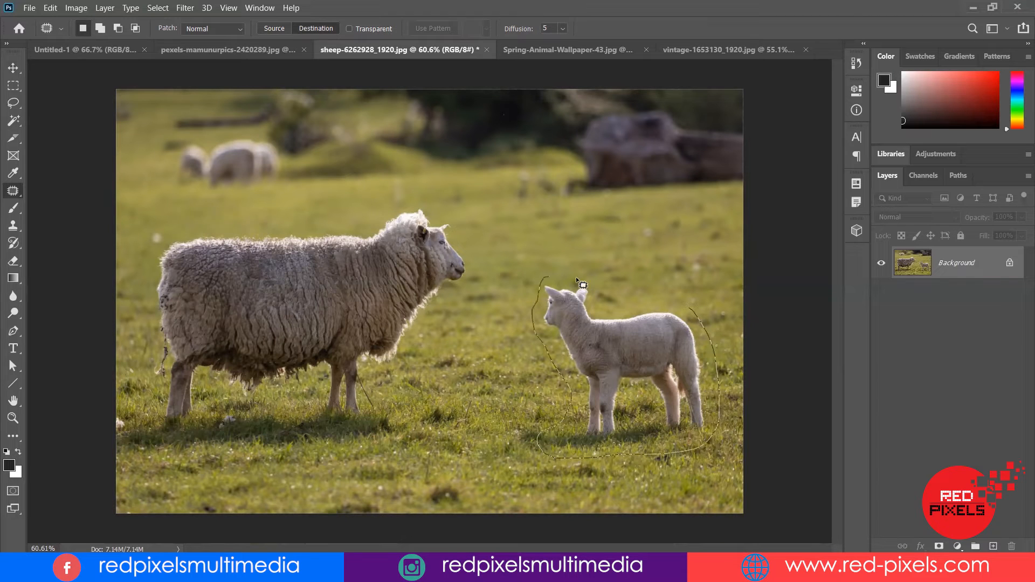
drag(688, 306, 688, 307)
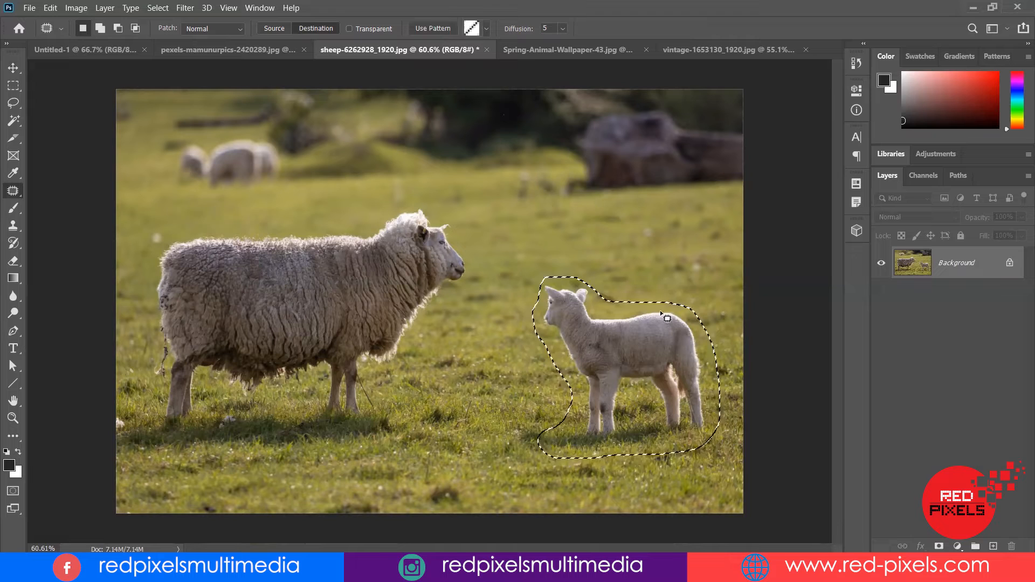
drag(667, 316, 540, 105)
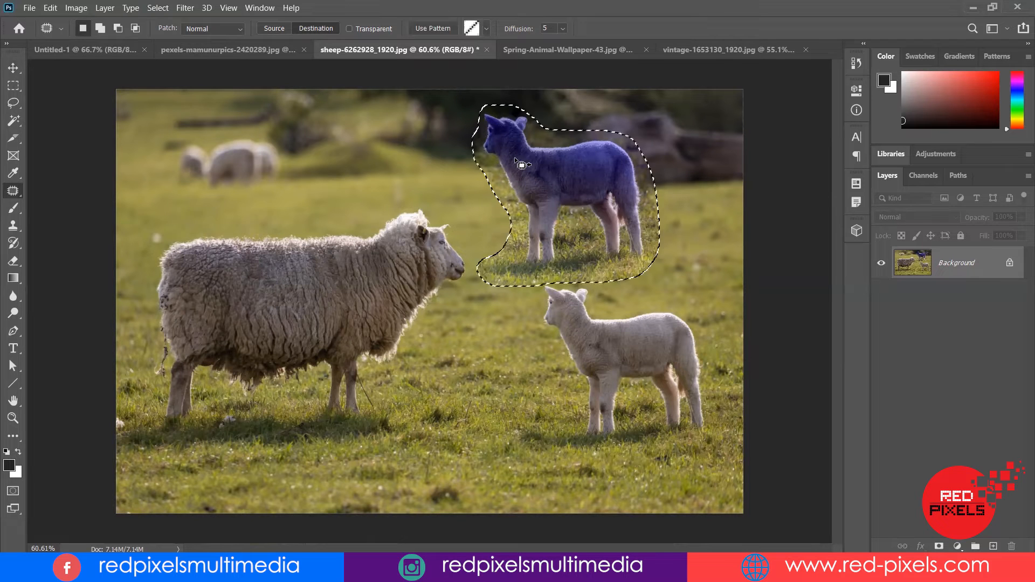
key(ctrl+z)
click(509, 347)
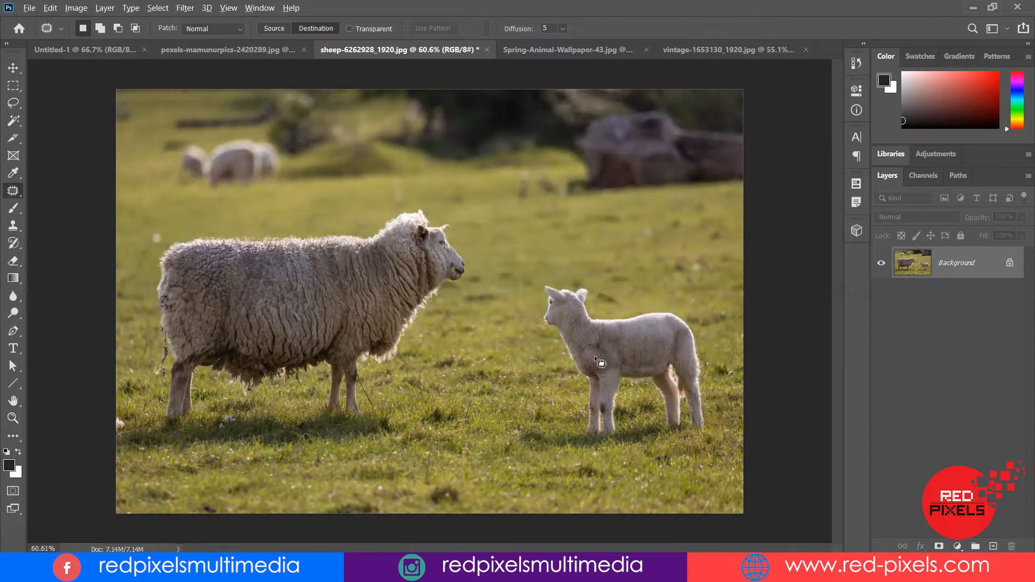
- Switch from the Patch tool to the Healing Brush tool for working on the lamb
scroll(594, 355, up, 7)
drag(405, 173, 344, 164)
drag(630, 312, 502, 195)
drag(193, 271, 255, 212)
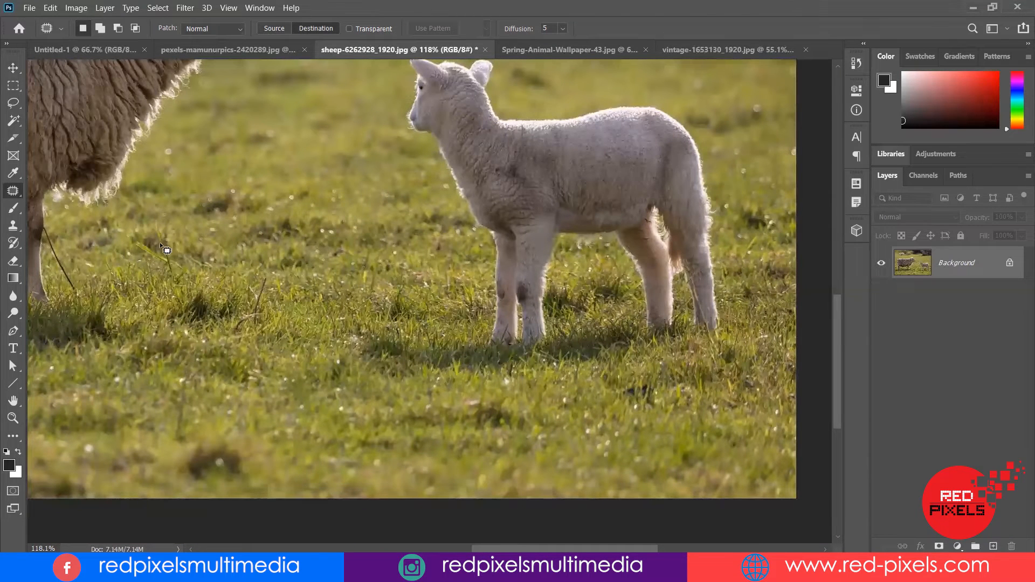
right_click(17, 192)
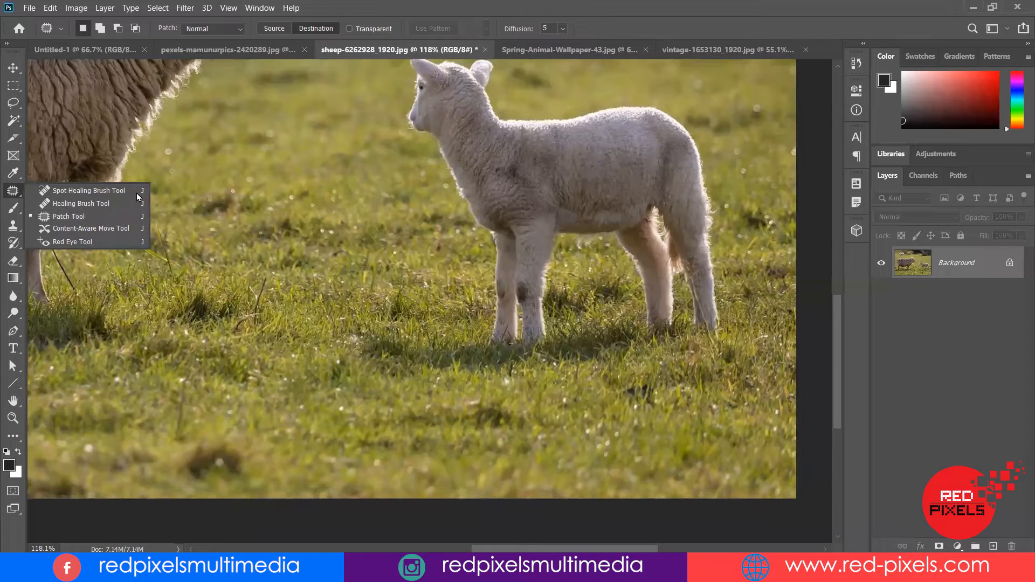
click(66, 203)
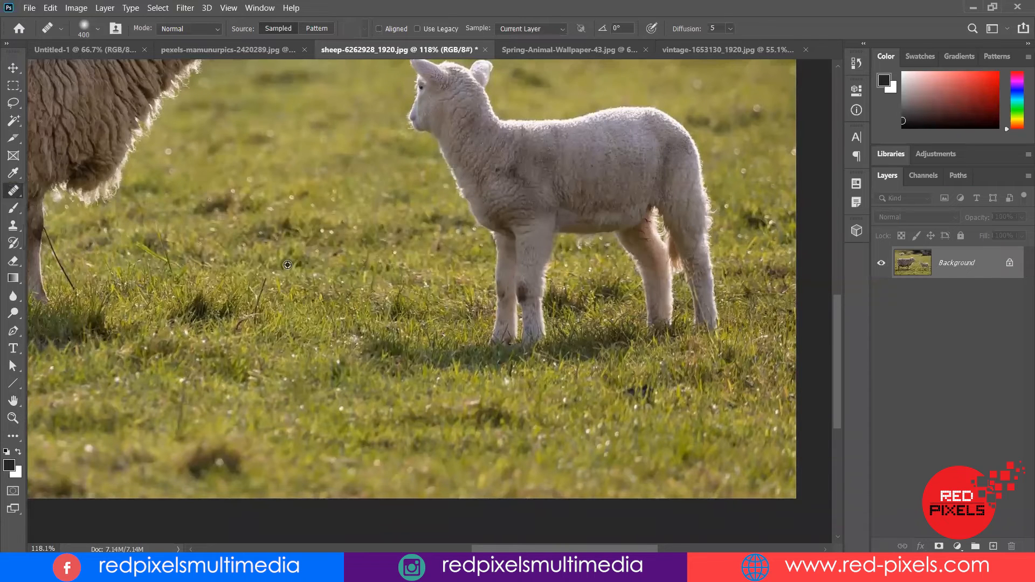
- Try to cover the lamb's legs with nearby sampled grass using the 400-pixel Healing Brush, and undo the strokes
scroll(288, 264, down, 6)
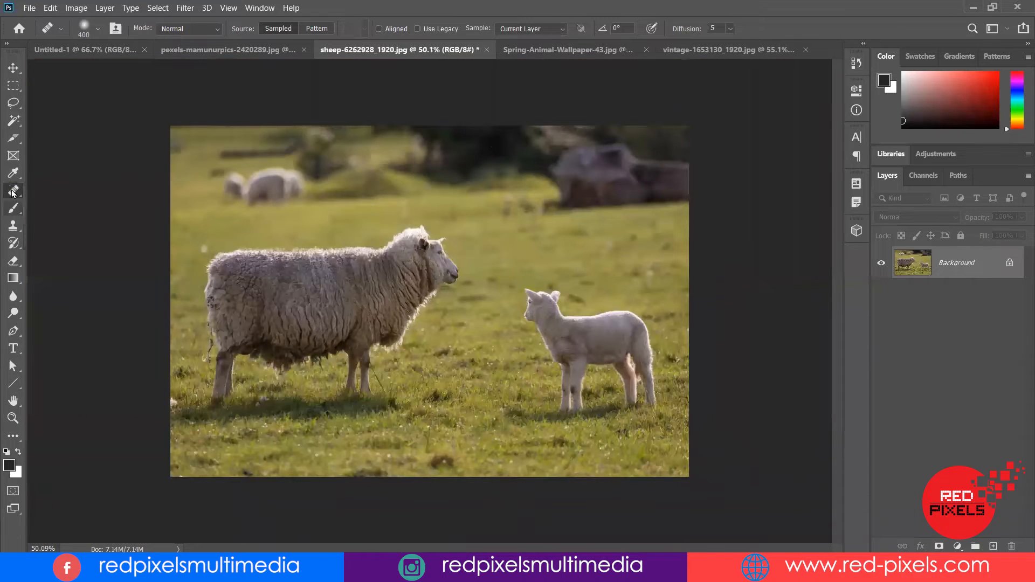
click(399, 284)
key(ctrl+plus)
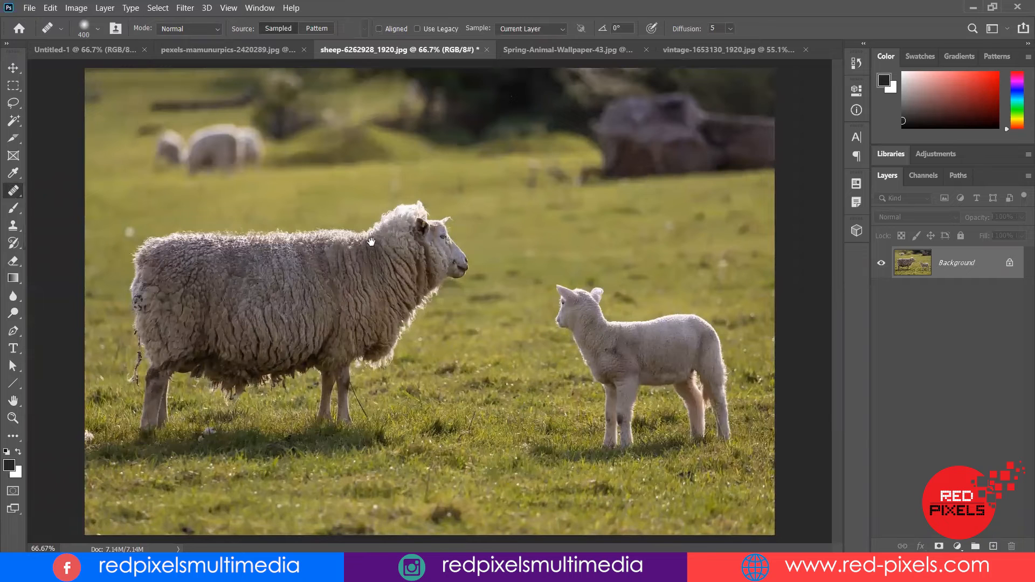
scroll(593, 291, up, 3)
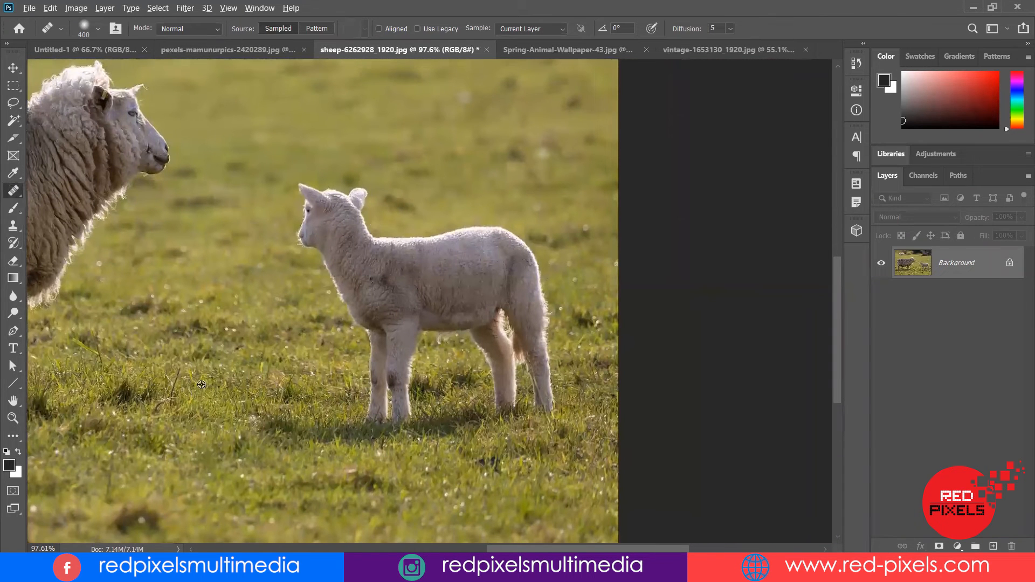
alt+click(210, 389)
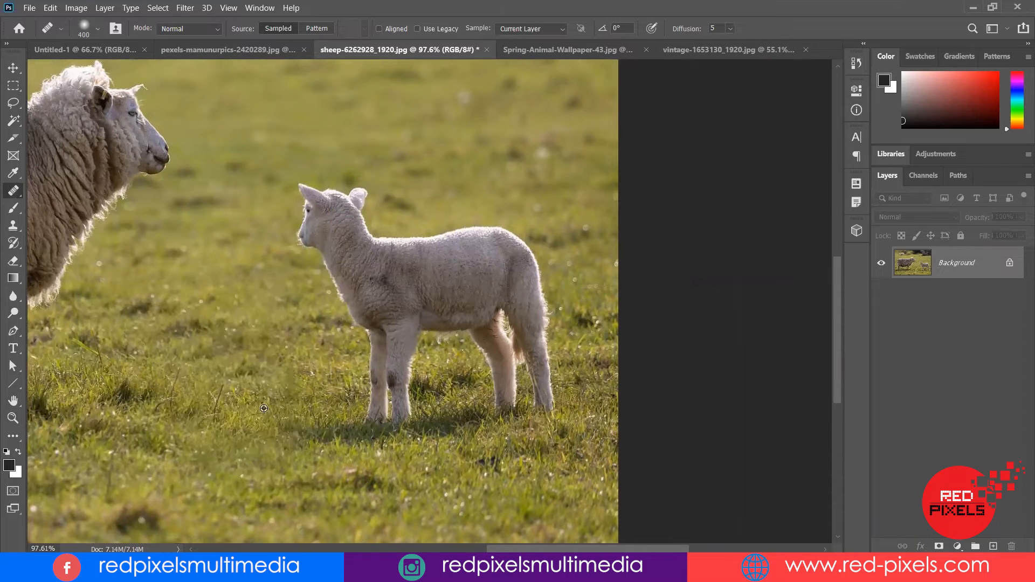
mouse_move(282, 395)
mouse_down()
mouse_move(599, 403)
mouse_move(408, 414)
mouse_up()
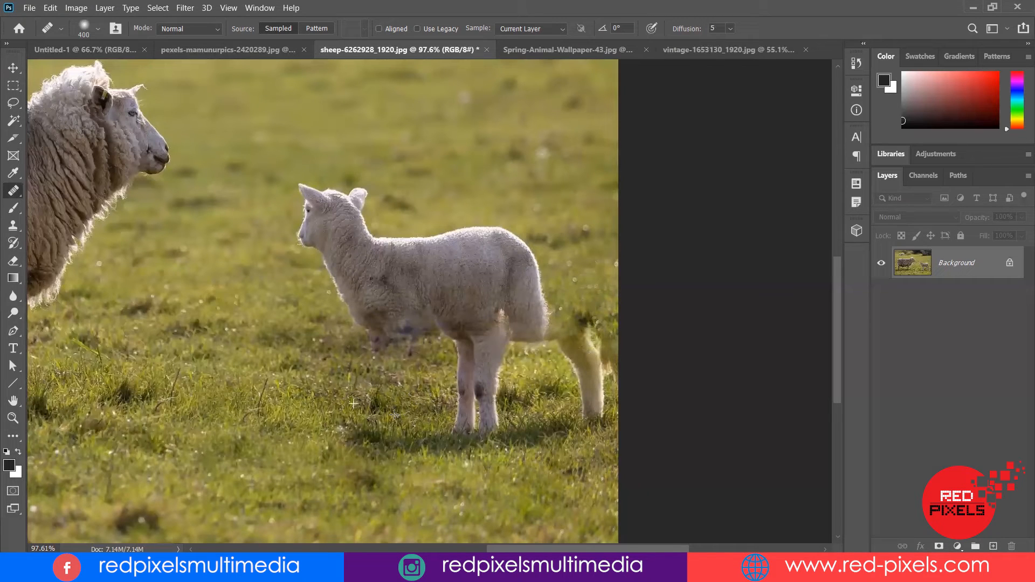
key(ctrl+z)
key(ctrl+z)
key(ctrl+z)
key(ctrl+z)
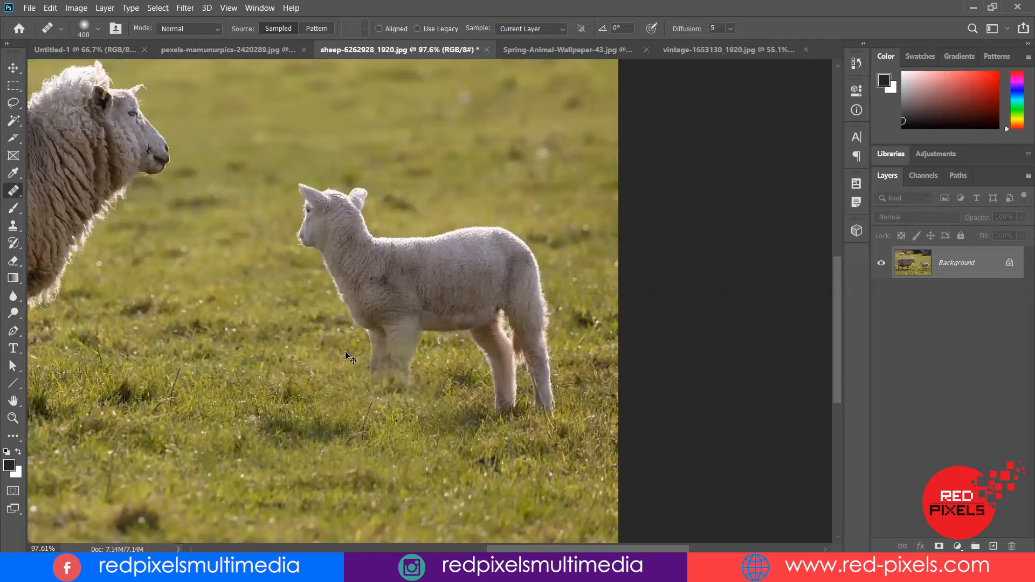
- Reduce the Healing Brush to 150 pixels, sample the grass between the animals and paint out the lamb's front legs
drag(388, 384, 572, 298)
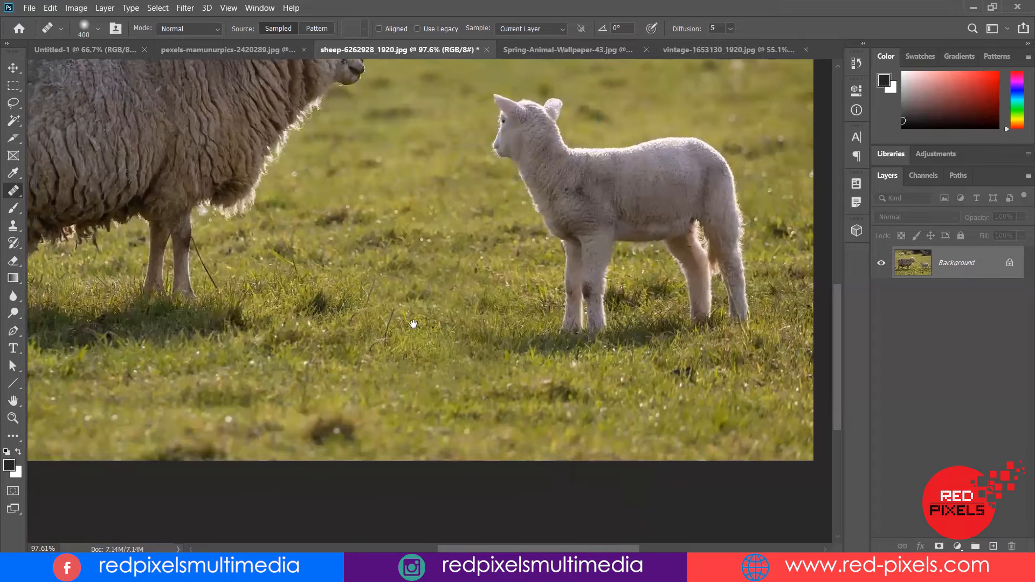
key(bracketleft)
key(bracketleft)
key(bracketleft)
key(bracketleft)
key(bracketleft)
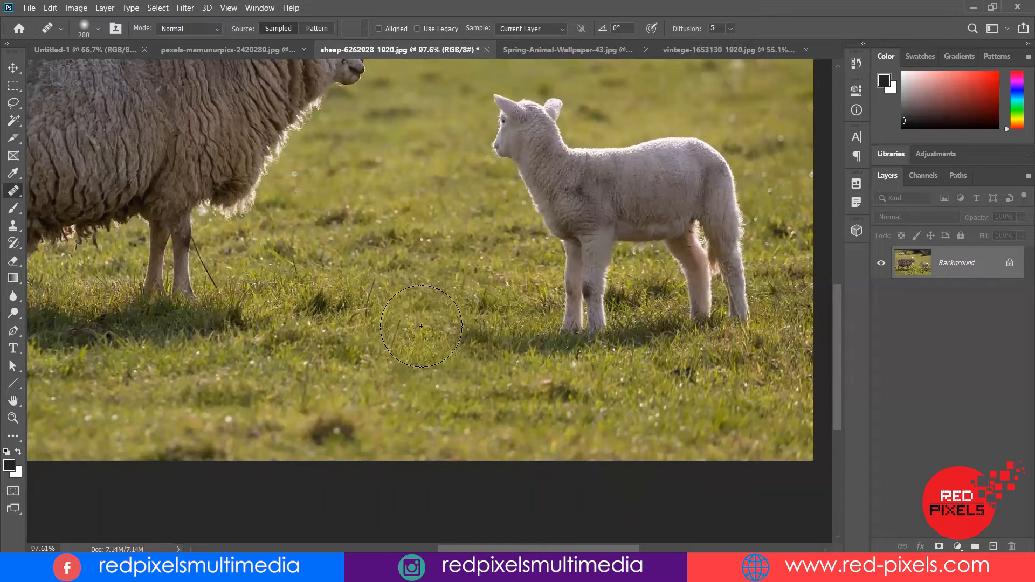
key(alt)
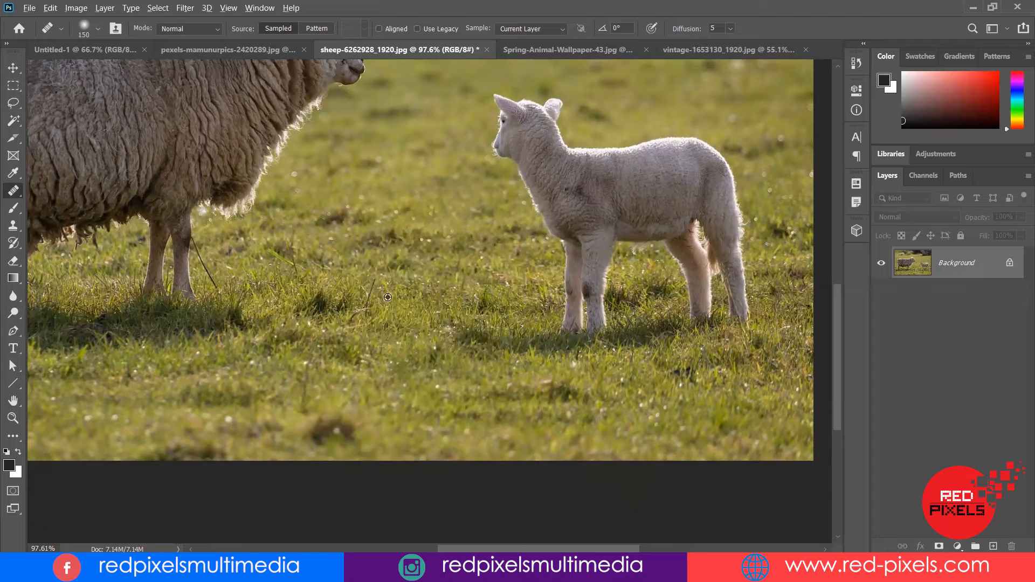
alt+click(402, 295)
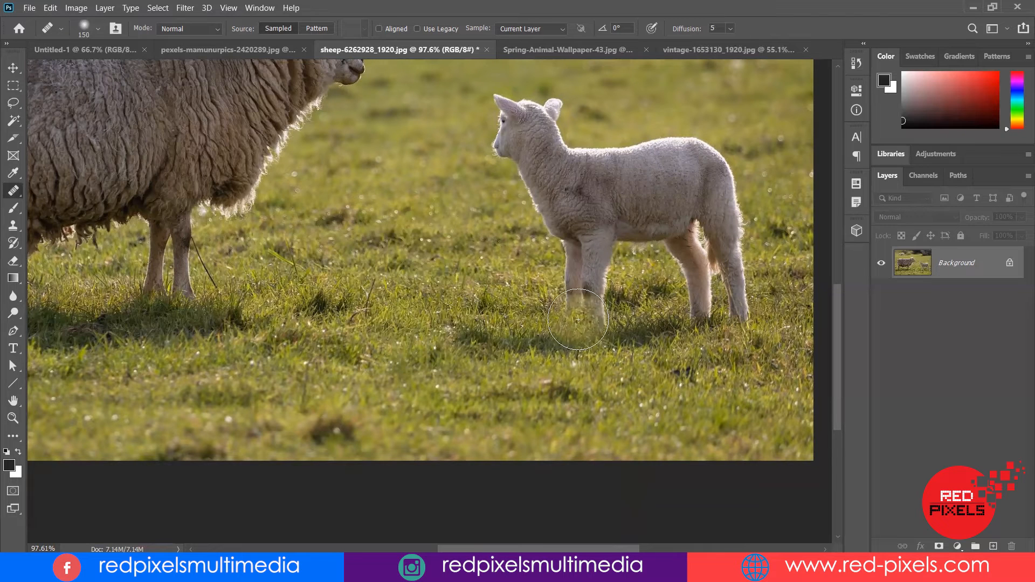
mouse_move(490, 334)
mouse_down()
mouse_move(558, 330)
mouse_move(579, 315)
mouse_move(585, 252)
mouse_up()
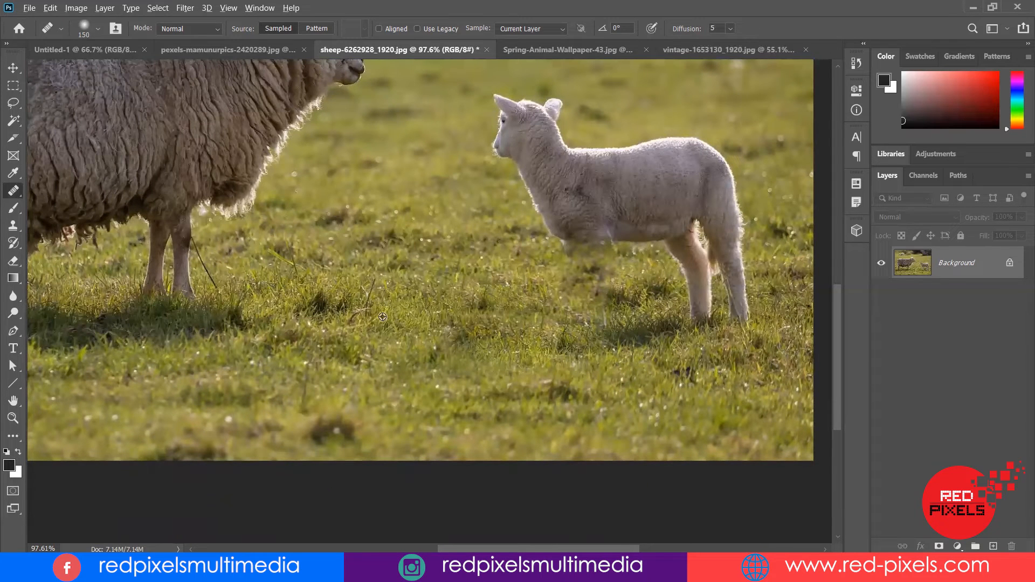
- Try to paint sampled grass over the lamb's hind legs and belly, and undo the strokes
drag(610, 265, 561, 263)
click(619, 286)
mouse_move(707, 302)
mouse_down()
mouse_move(741, 305)
mouse_move(697, 295)
mouse_move(721, 270)
mouse_move(688, 268)
mouse_move(716, 230)
mouse_move(678, 250)
mouse_move(594, 252)
mouse_up()
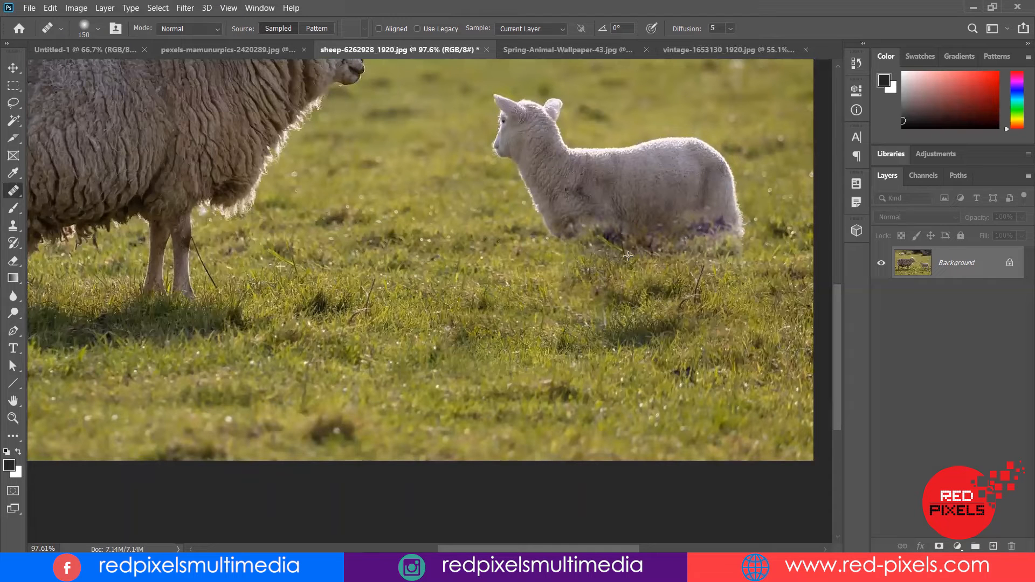
alt+click(268, 269)
drag(626, 222, 655, 226)
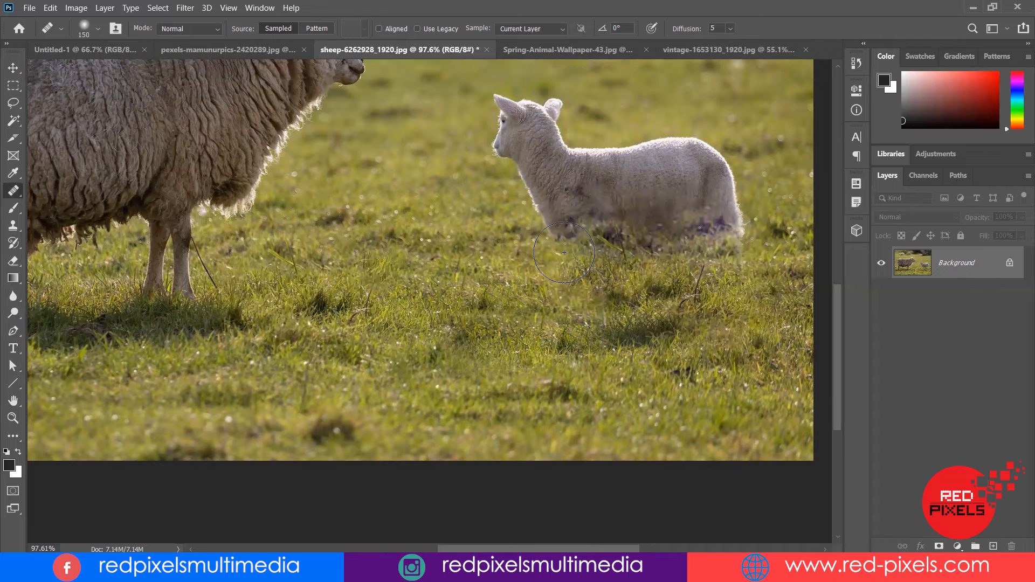
mouse_move(660, 268)
mouse_down()
mouse_move(708, 265)
mouse_move(658, 271)
mouse_move(683, 273)
mouse_up()
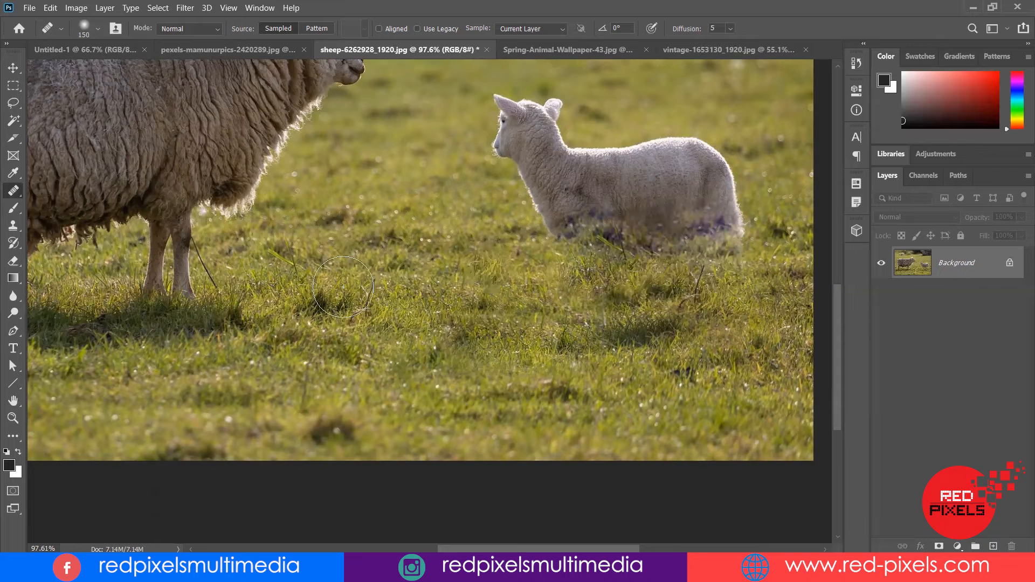
key(ctrl+z)
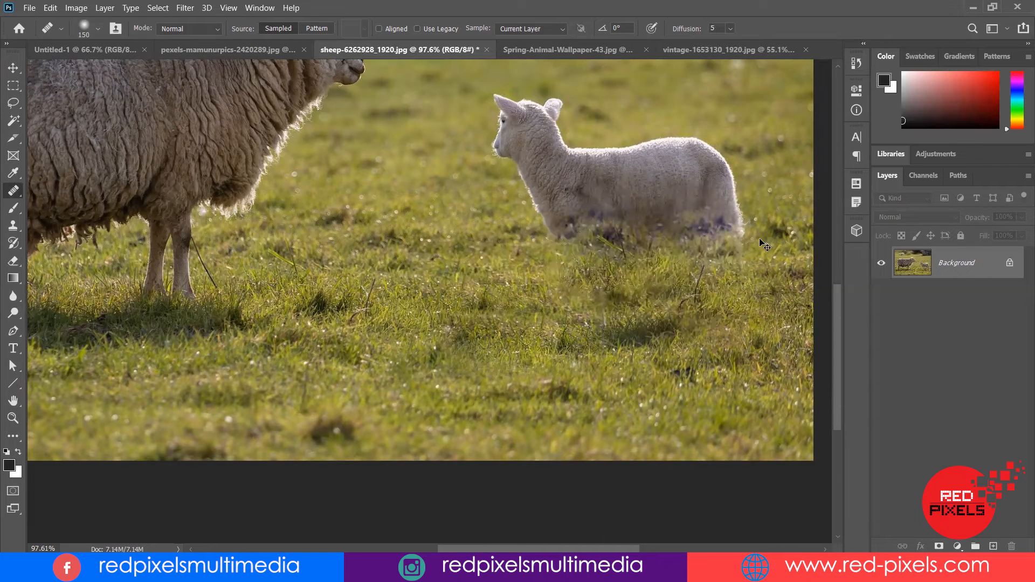
key(ctrl+z)
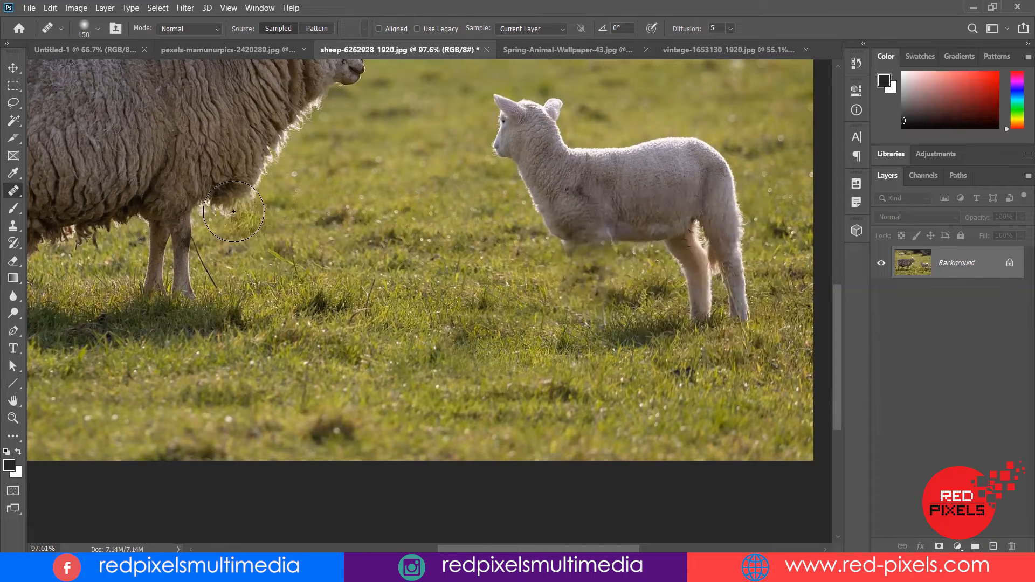
- Try healing the distant grass between the animals with samples from the big sheep's body and the foreground grass, undoing each attempt
mouse_move(543, 300)
mouse_down()
mouse_move(550, 289)
mouse_move(455, 197)
mouse_move(326, 167)
mouse_move(344, 172)
mouse_move(372, 137)
mouse_move(417, 126)
mouse_move(384, 151)
mouse_move(270, 156)
mouse_move(226, 178)
mouse_move(349, 154)
mouse_up()
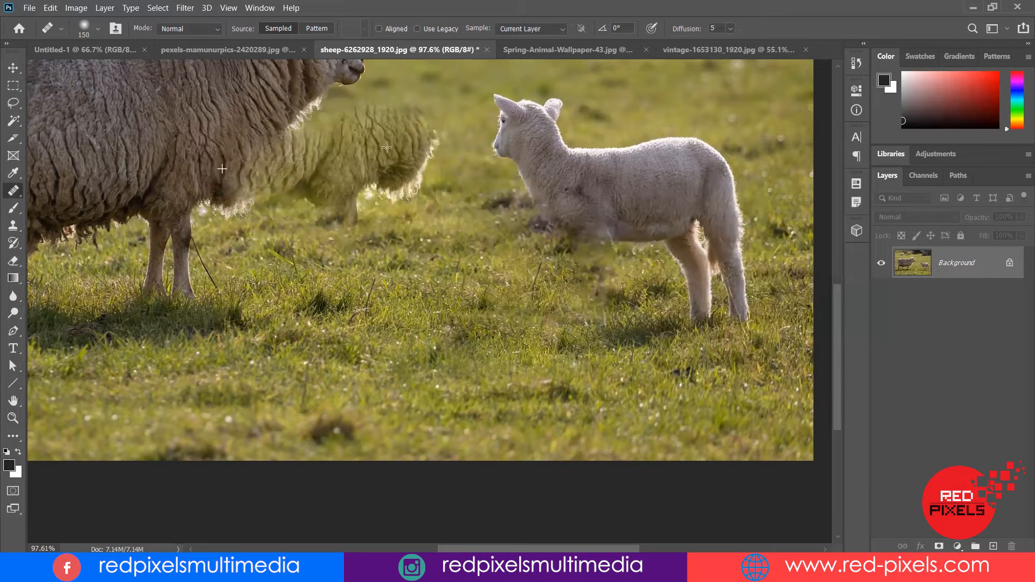
key(ctrl+z)
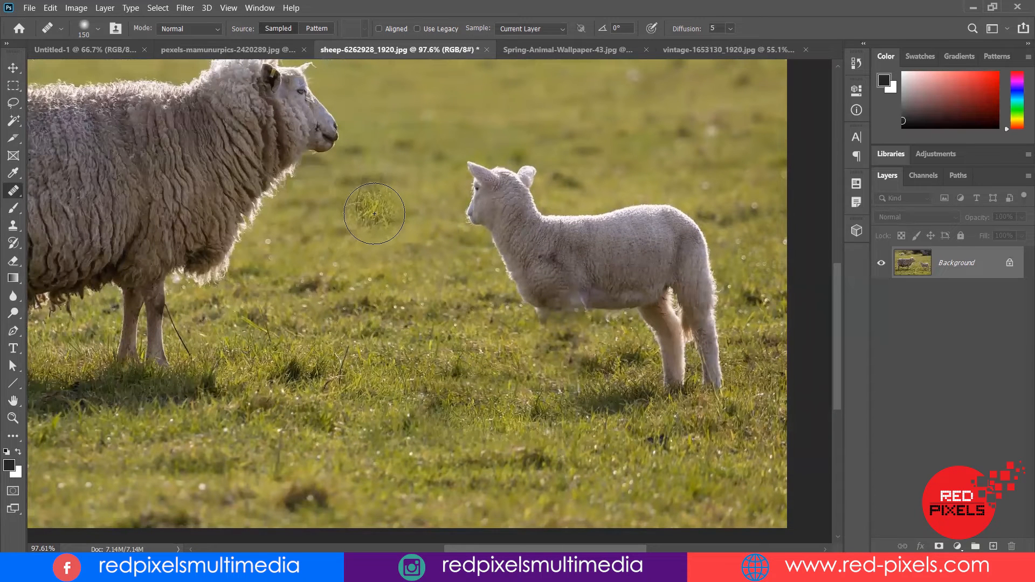
alt+click(370, 393)
mouse_move(442, 202)
mouse_down()
mouse_move(506, 178)
mouse_move(526, 194)
mouse_move(487, 241)
mouse_up()
key(ctrl+z)
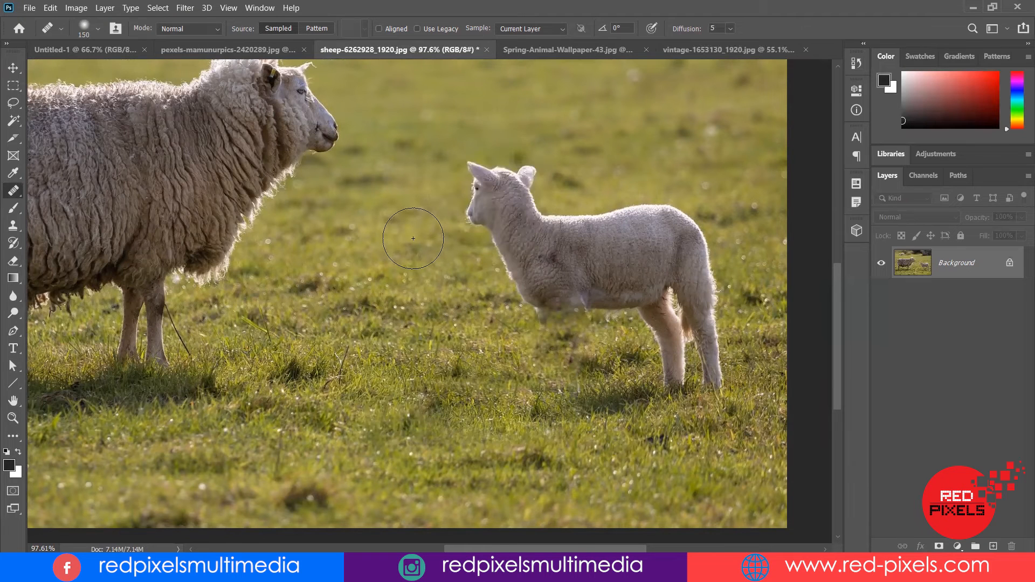
- Sample the distant grass between the animals and paint out the lamb's head and neck with the Healing Brush
alt+click(362, 212)
mouse_move(463, 206)
mouse_down()
mouse_move(494, 180)
mouse_move(521, 197)
mouse_move(505, 205)
mouse_move(478, 196)
mouse_move(485, 175)
mouse_move(523, 181)
mouse_move(527, 199)
mouse_move(507, 212)
mouse_move(480, 207)
mouse_move(485, 186)
mouse_move(526, 185)
mouse_move(538, 207)
mouse_move(522, 240)
mouse_up()
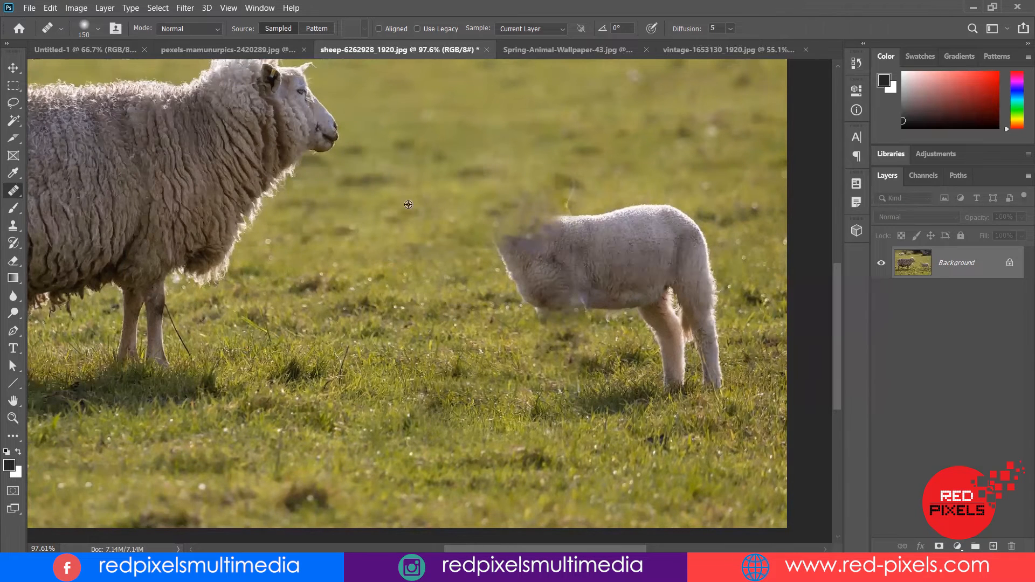
alt+click(388, 208)
mouse_move(511, 229)
mouse_down()
mouse_move(594, 230)
mouse_move(501, 235)
mouse_move(550, 237)
mouse_up()
alt+click(391, 199)
mouse_move(531, 186)
mouse_down()
mouse_move(562, 188)
mouse_move(551, 215)
mouse_up()
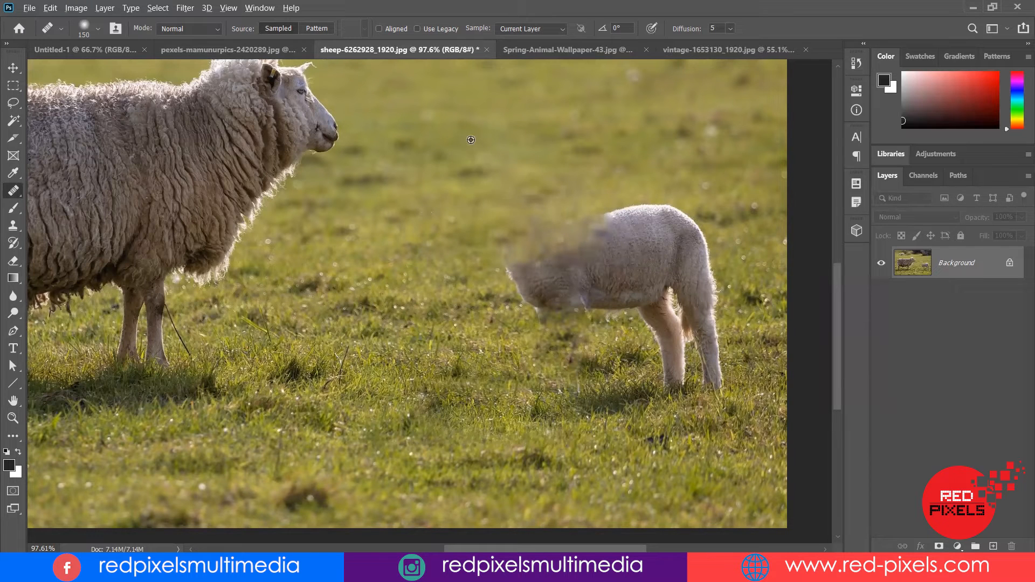
- Sample the grass above the lamb and paint over its shoulders and back
alt+click(483, 154)
mouse_move(524, 176)
mouse_down()
mouse_move(560, 196)
mouse_move(589, 193)
mouse_move(591, 202)
mouse_move(524, 226)
mouse_up()
mouse_move(587, 223)
mouse_down()
mouse_move(652, 197)
mouse_move(507, 232)
mouse_up()
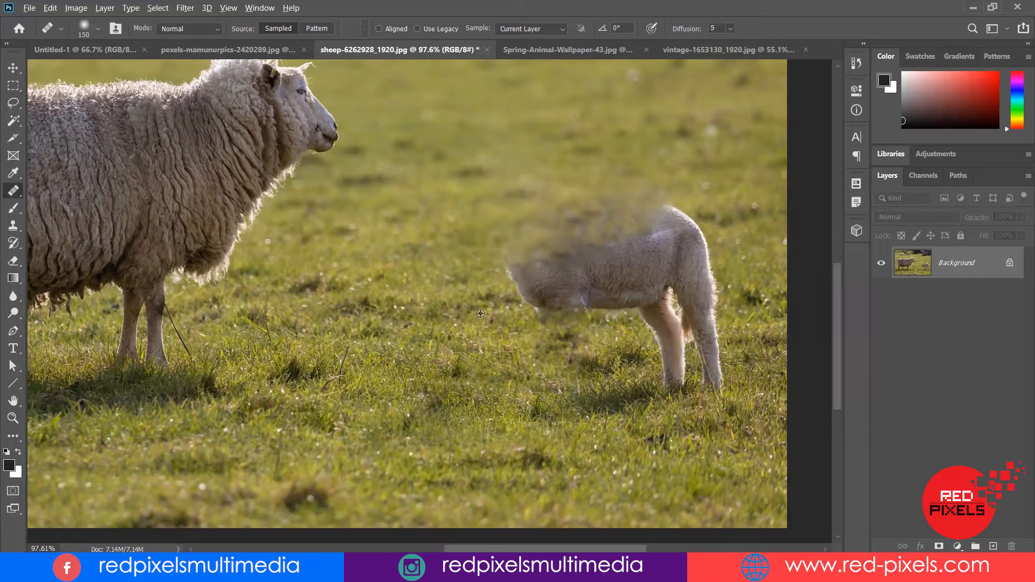
- Paint grass over the lamb's chest, belly and hind legs with the Healing Brush
drag(485, 294, 569, 289)
mouse_move(649, 284)
mouse_down()
mouse_move(695, 272)
mouse_move(666, 294)
mouse_move(537, 305)
mouse_move(569, 293)
mouse_move(515, 287)
mouse_move(581, 290)
mouse_move(633, 323)
mouse_move(610, 309)
mouse_up()
mouse_move(480, 340)
mouse_down()
mouse_move(572, 318)
mouse_move(636, 355)
mouse_move(625, 315)
mouse_move(596, 297)
mouse_move(503, 347)
mouse_up()
mouse_move(658, 348)
mouse_down()
mouse_move(689, 368)
mouse_move(717, 356)
mouse_move(619, 399)
mouse_move(580, 387)
mouse_move(643, 338)
mouse_move(704, 321)
mouse_move(681, 310)
mouse_move(680, 284)
mouse_move(701, 283)
mouse_up()
click(646, 253)
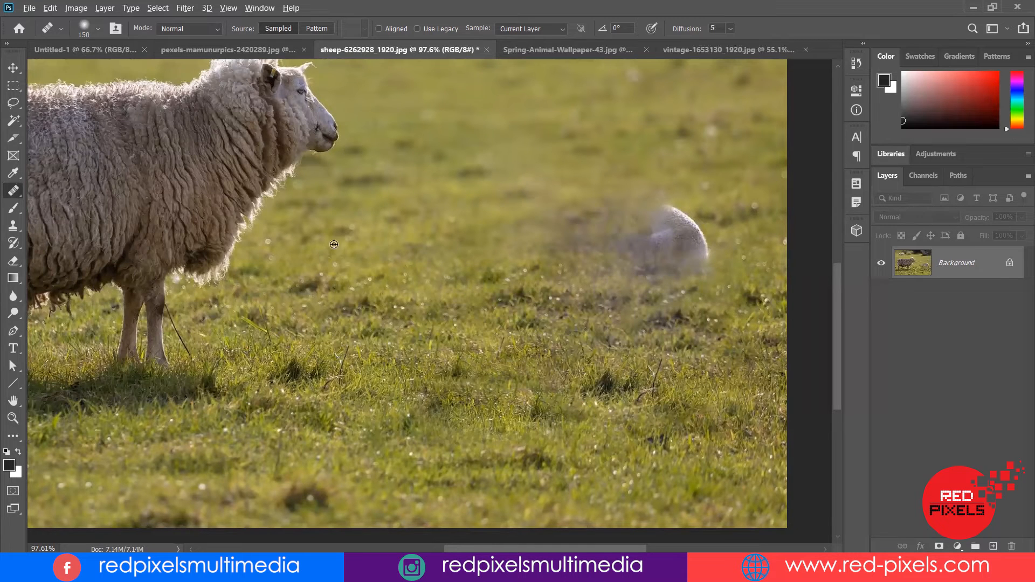
- Sample the grass just beside the big sheep and paint out the lamb's remaining rump and outline
alt+click(318, 248)
mouse_move(638, 218)
mouse_down()
mouse_move(689, 237)
mouse_move(689, 254)
mouse_move(695, 240)
mouse_move(700, 268)
mouse_move(679, 267)
mouse_move(675, 241)
mouse_move(687, 265)
mouse_move(675, 244)
mouse_move(648, 248)
mouse_move(659, 231)
mouse_move(676, 232)
mouse_move(678, 250)
mouse_move(667, 244)
mouse_move(670, 224)
mouse_move(679, 241)
mouse_move(656, 240)
mouse_move(658, 229)
mouse_move(681, 232)
mouse_move(671, 261)
mouse_move(647, 262)
mouse_move(649, 223)
mouse_move(677, 249)
mouse_move(625, 251)
mouse_up()
drag(616, 199, 597, 288)
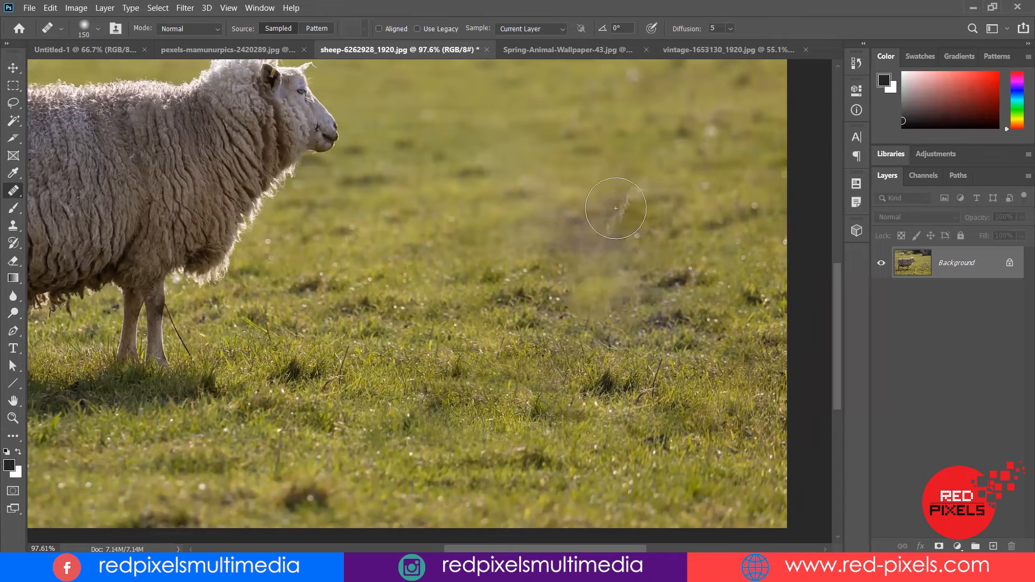
alt+click(339, 265)
mouse_move(641, 213)
mouse_down()
mouse_move(622, 222)
mouse_move(616, 241)
mouse_move(608, 207)
mouse_move(665, 258)
mouse_move(575, 250)
mouse_move(672, 258)
mouse_up()
- Enlarge the Healing Brush to 250 pixels and blend the smudged area where the lamb stood with freshly sampled grass
key(bracketright)
key(bracketright)
key(bracketright)
alt+click(368, 268)
mouse_move(531, 245)
mouse_down()
mouse_move(620, 212)
mouse_move(677, 227)
mouse_move(641, 235)
mouse_up()
alt+click(355, 314)
mouse_move(584, 321)
mouse_down()
mouse_move(727, 308)
mouse_move(710, 309)
mouse_up()
scroll(379, 249, down, 5)
scroll(245, 224, down, 1)
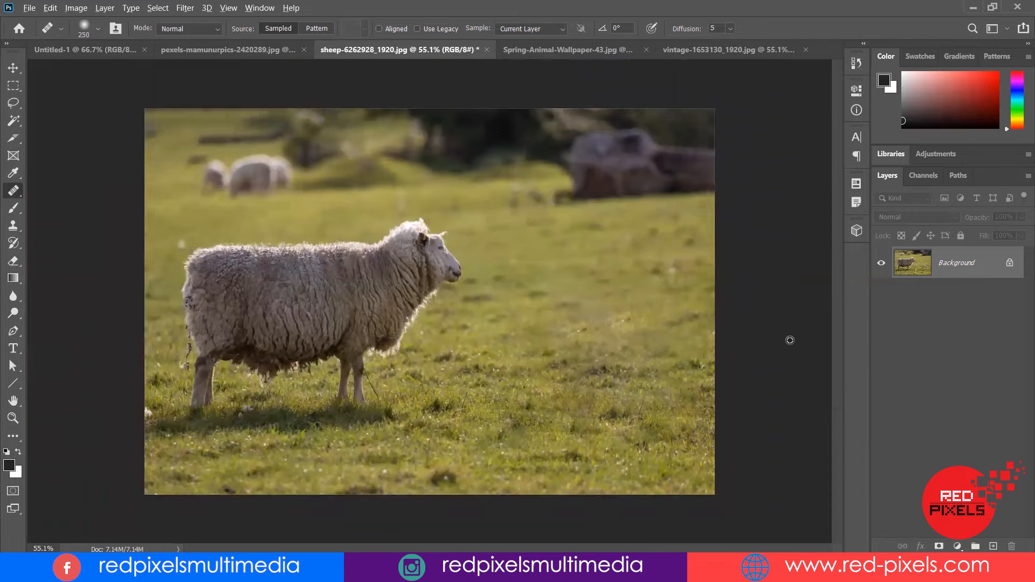
scroll(787, 340, up, 1)
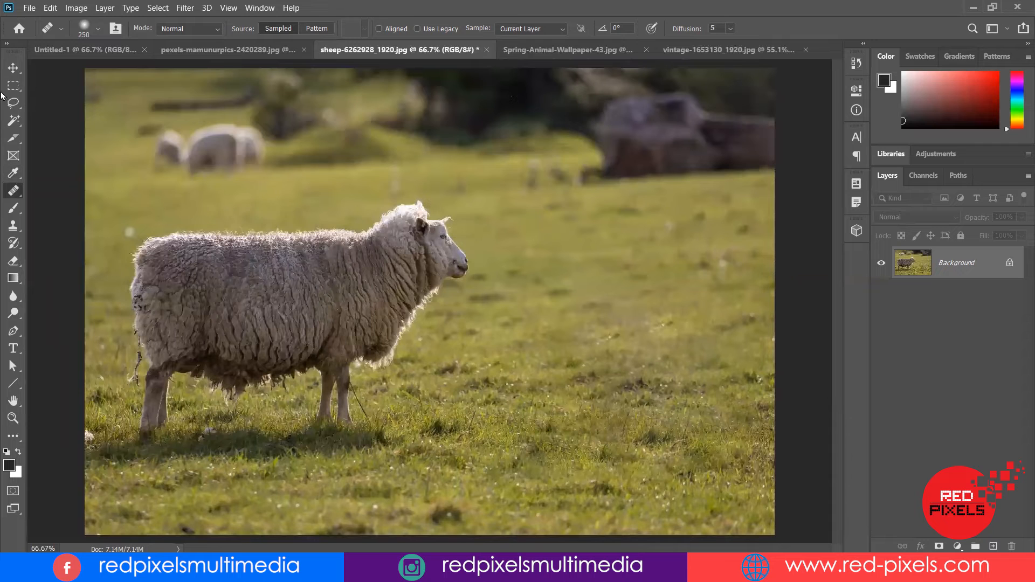
- Set the Patch tool to Source, outline the blurred areas where the lamb stood and replace them with clean grass beside them
right_click(14, 189)
click(50, 215)
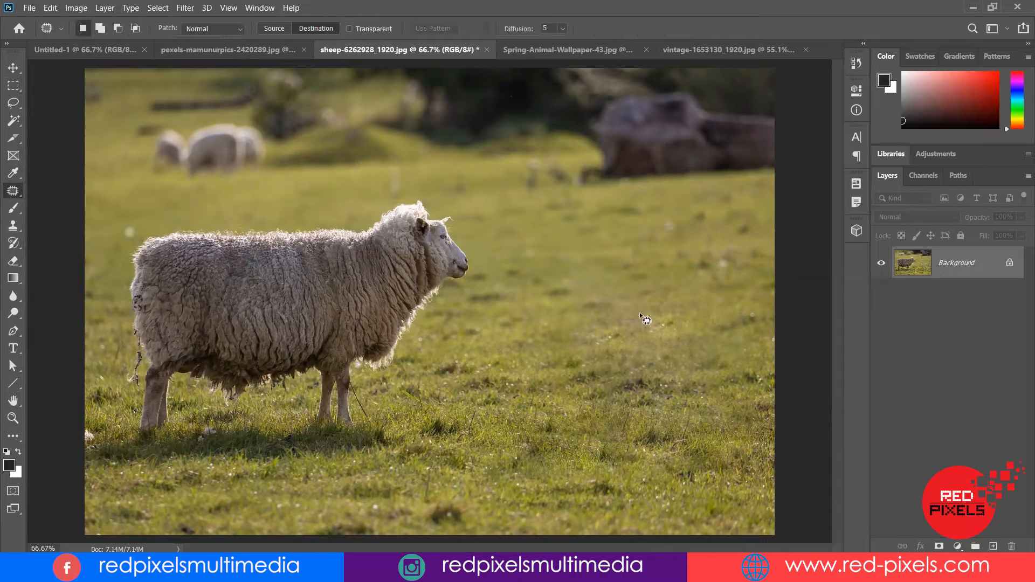
mouse_move(651, 291)
mouse_down()
mouse_move(603, 299)
mouse_move(579, 361)
mouse_move(653, 431)
mouse_move(621, 294)
mouse_up()
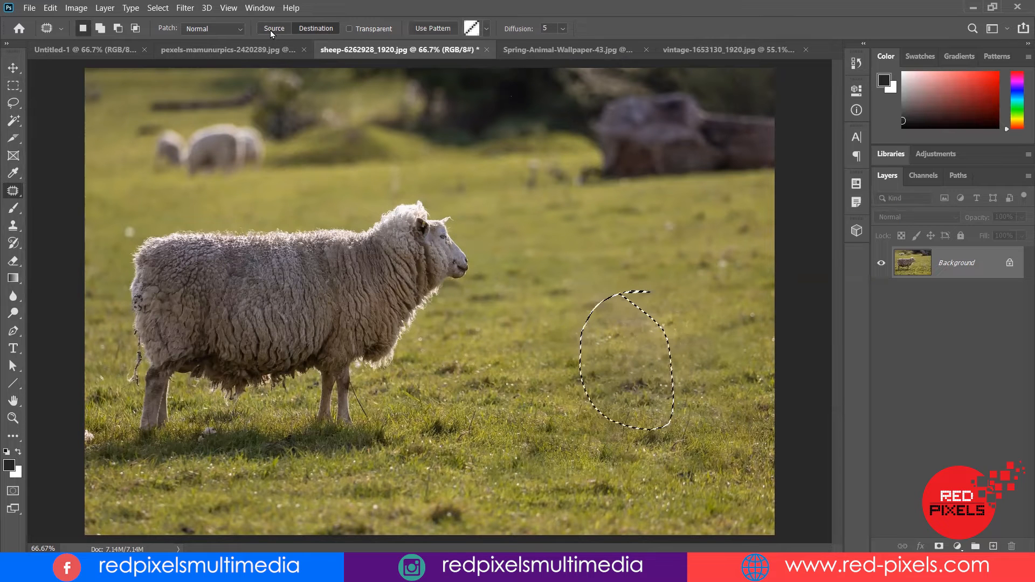
drag(624, 378, 483, 388)
key(ctrl+d)
mouse_move(716, 300)
mouse_down()
mouse_move(581, 354)
mouse_move(715, 307)
mouse_up()
mouse_move(643, 387)
mouse_down()
mouse_move(473, 461)
mouse_move(476, 400)
mouse_up()
key(ctrl+d)
- Patch the remaining smudges in the upper part of the former lamb area with grass nearer the big sheep
drag(668, 292, 662, 291)
mouse_move(611, 336)
mouse_down()
mouse_move(576, 257)
mouse_move(623, 326)
mouse_move(492, 342)
mouse_up()
key(ctrl+d)
mouse_move(647, 295)
mouse_down()
mouse_move(706, 273)
mouse_move(651, 289)
mouse_up()
drag(683, 325, 545, 339)
key(ctrl+d)
scroll(687, 340, up, 2)
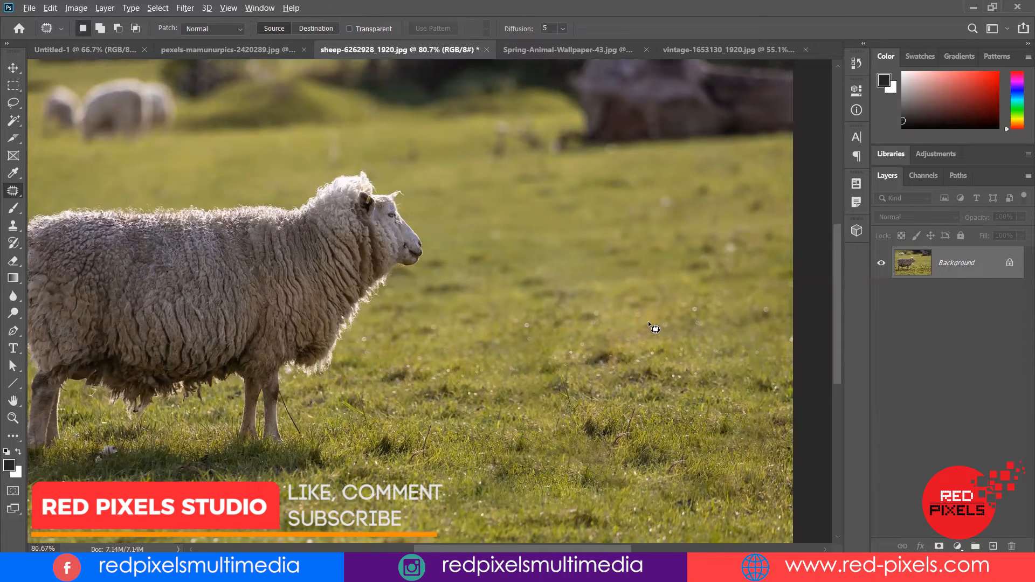
scroll(647, 322, up, 2)
scroll(647, 320, down, 3)
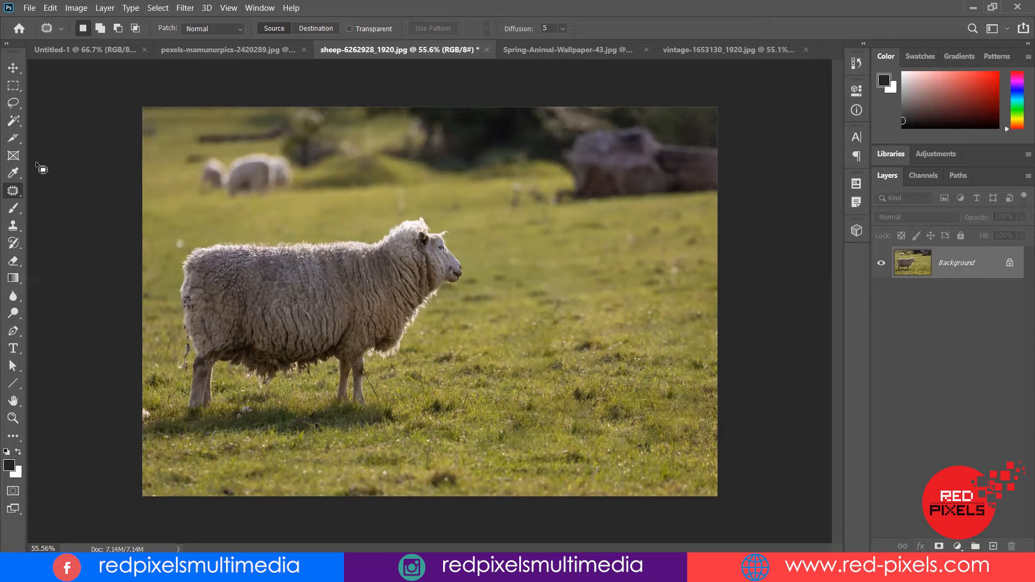
- Try to patch the whole background strip along the photo's upper edge with foreground grass
alt+click(12, 192)
right_click(12, 193)
click(59, 217)
mouse_move(142, 201)
mouse_down()
mouse_move(771, 198)
mouse_move(684, 93)
mouse_move(248, 98)
mouse_move(143, 125)
mouse_move(142, 165)
mouse_move(156, 186)
mouse_up()
drag(341, 173, 364, 471)
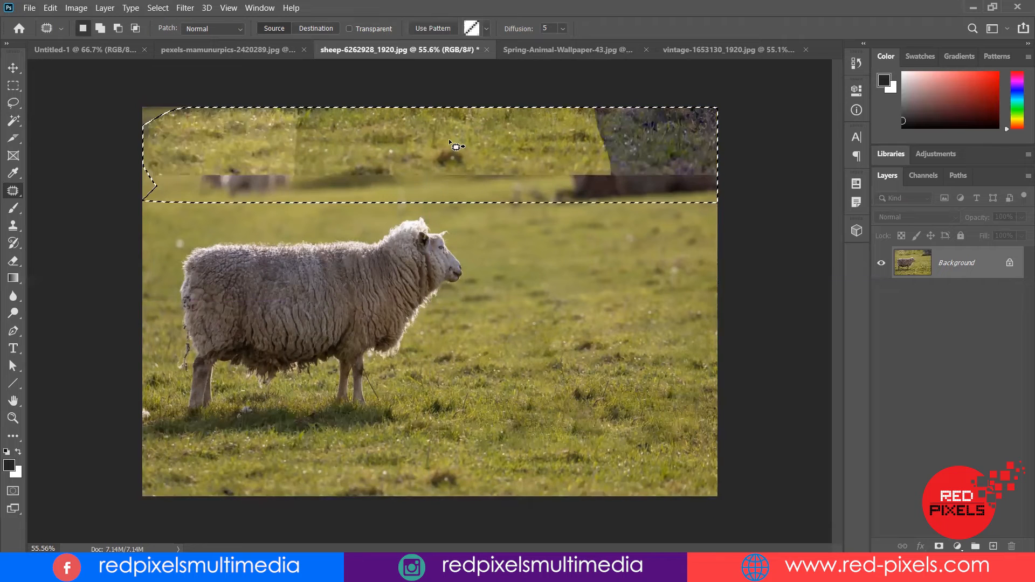
key(ctrl+d)
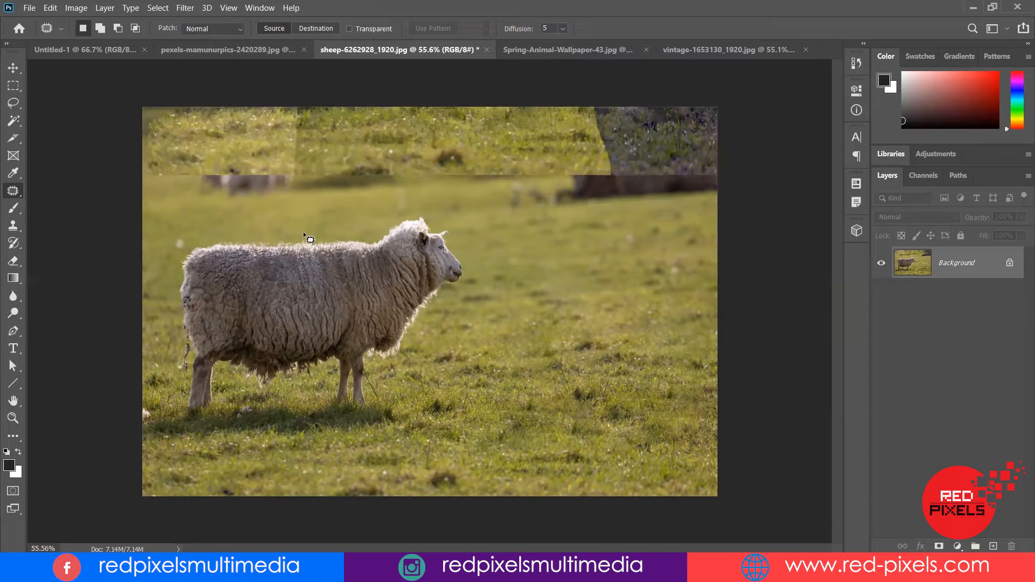
key(ctrl+z)
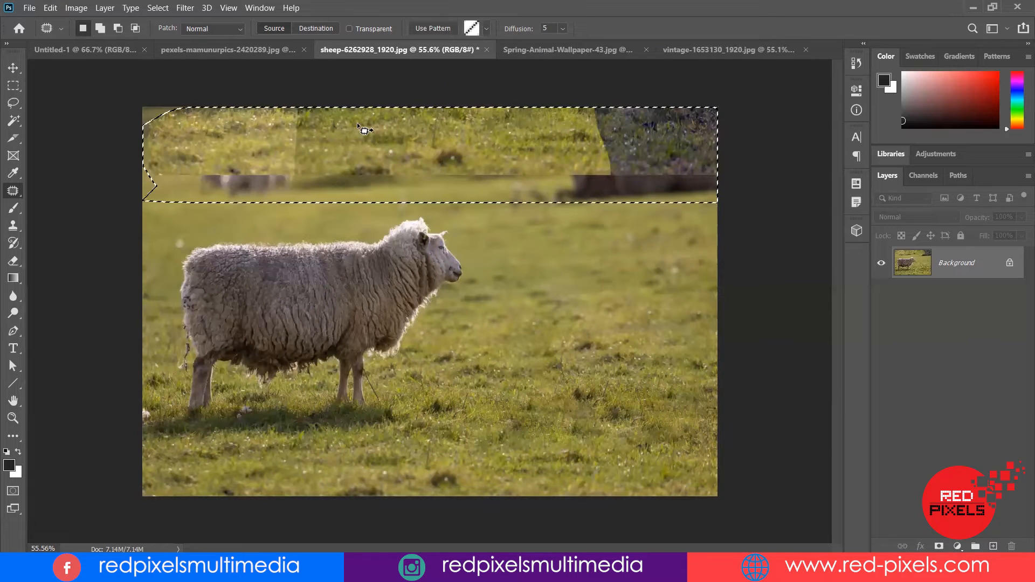
key(ctrl+z)
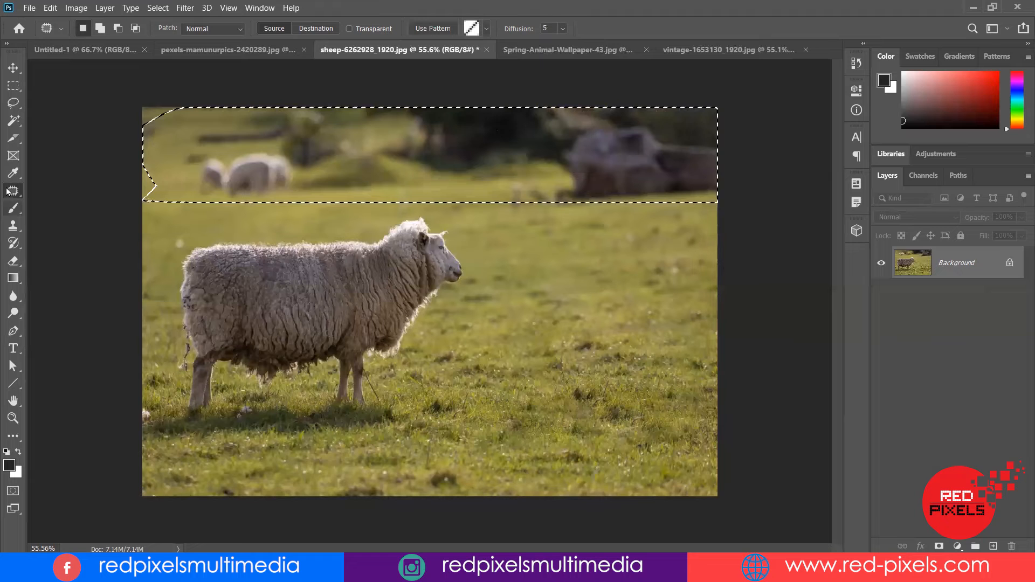
- Clear the patch selection and make a rectangular marquee around the full-width background strip above the big sheep
right_click(7, 191)
click(48, 205)
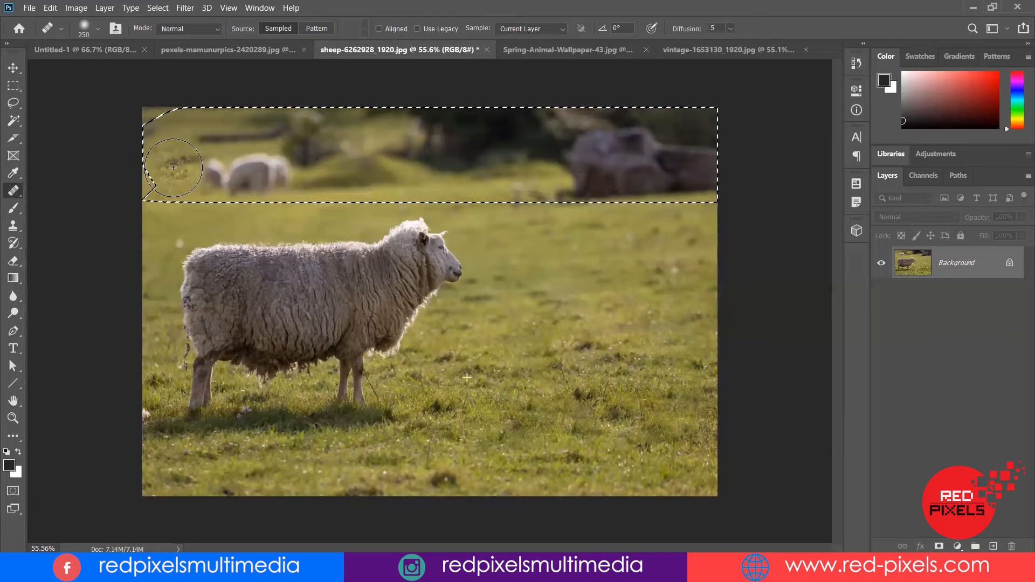
key(ctrl+d)
key(m)
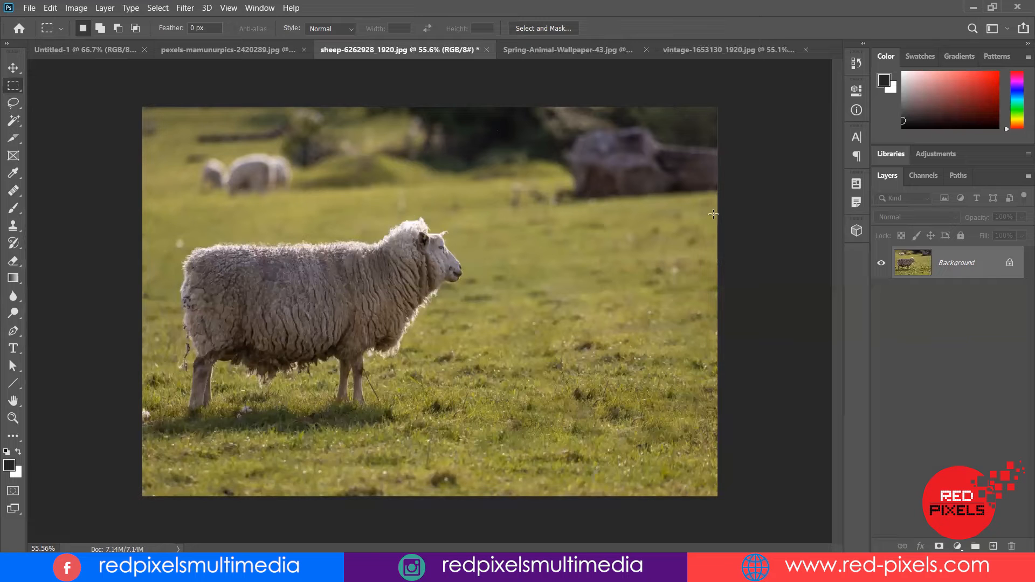
drag(732, 212, 137, 102)
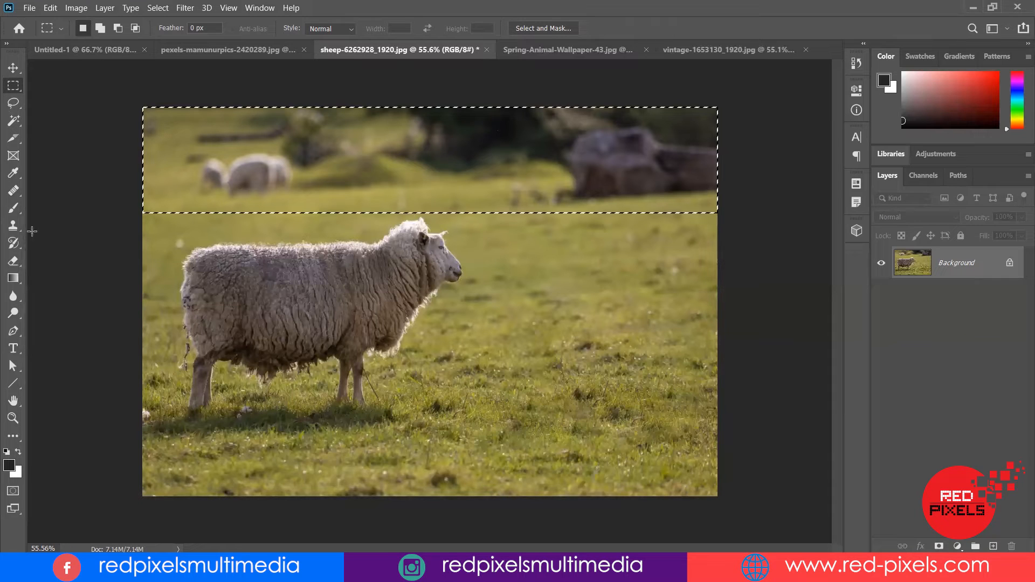
- Paint out the distant sheep, bushes and rock inside the selected strip with the 250-pixel Healing Brush
click(13, 190)
mouse_move(316, 192)
mouse_down()
mouse_move(532, 207)
mouse_move(364, 229)
mouse_move(570, 204)
mouse_move(710, 177)
mouse_move(662, 145)
mouse_move(684, 147)
mouse_up()
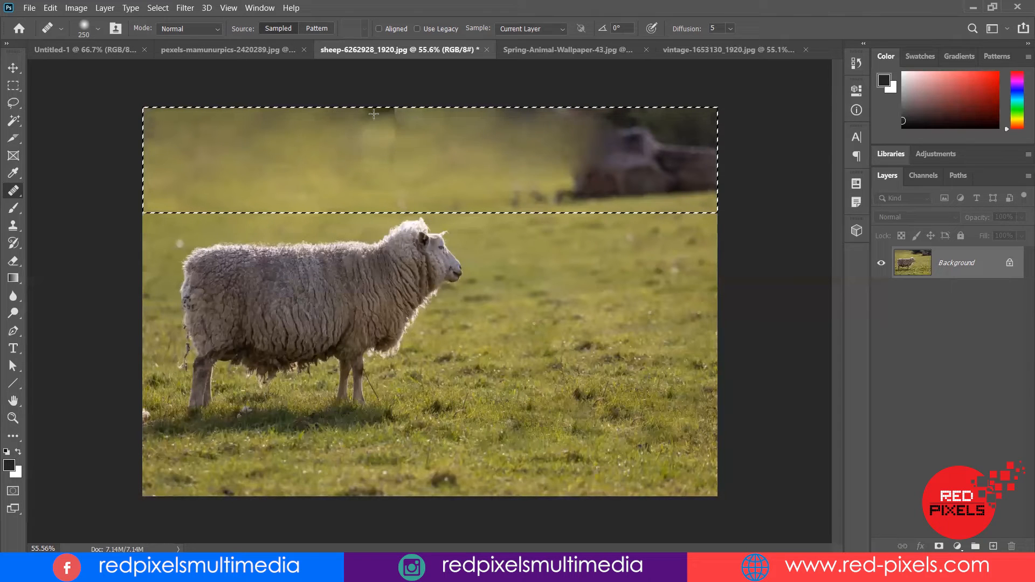
drag(567, 143, 560, 145)
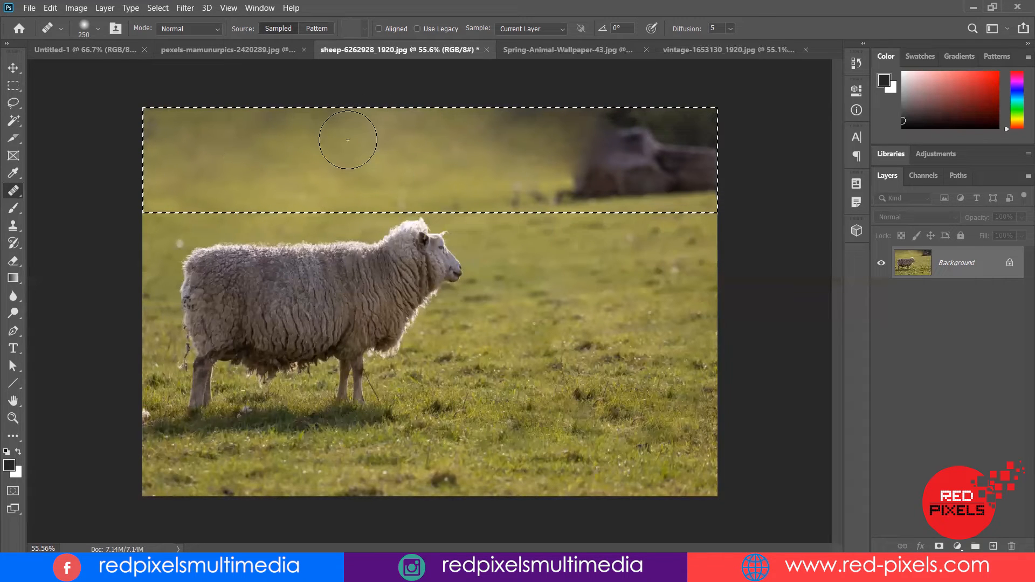
mouse_move(478, 175)
mouse_down()
mouse_move(591, 185)
mouse_move(706, 154)
mouse_move(670, 160)
mouse_move(714, 181)
mouse_move(608, 190)
mouse_up()
click(478, 181)
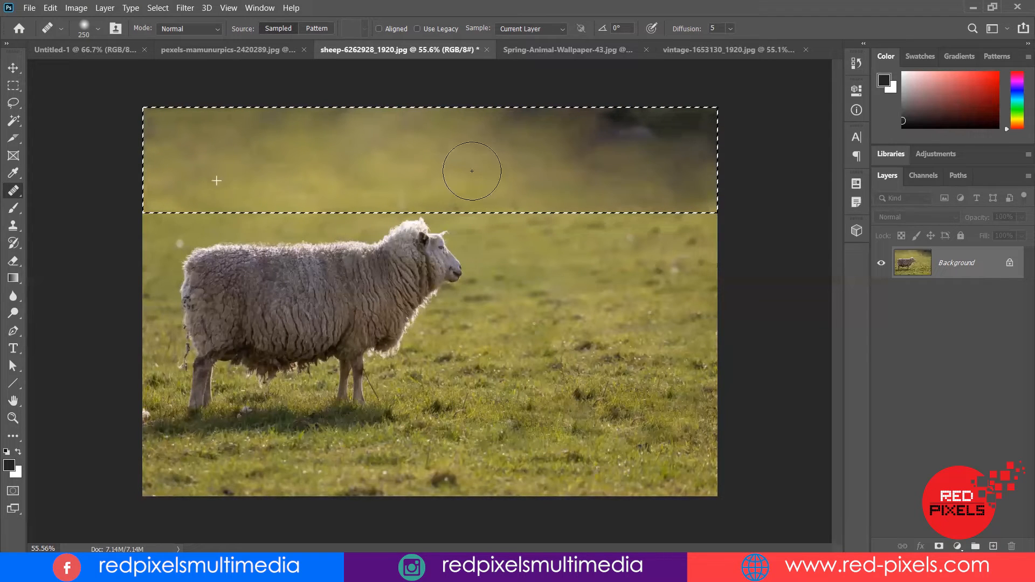
- Sample the blurred grass at the strip's far left, paint over the remains of the rock, and deselect
alt+click(210, 171)
mouse_move(625, 136)
mouse_down()
mouse_move(732, 122)
mouse_move(619, 120)
mouse_move(669, 117)
mouse_move(715, 161)
mouse_move(714, 195)
mouse_up()
key(ctrl+d)
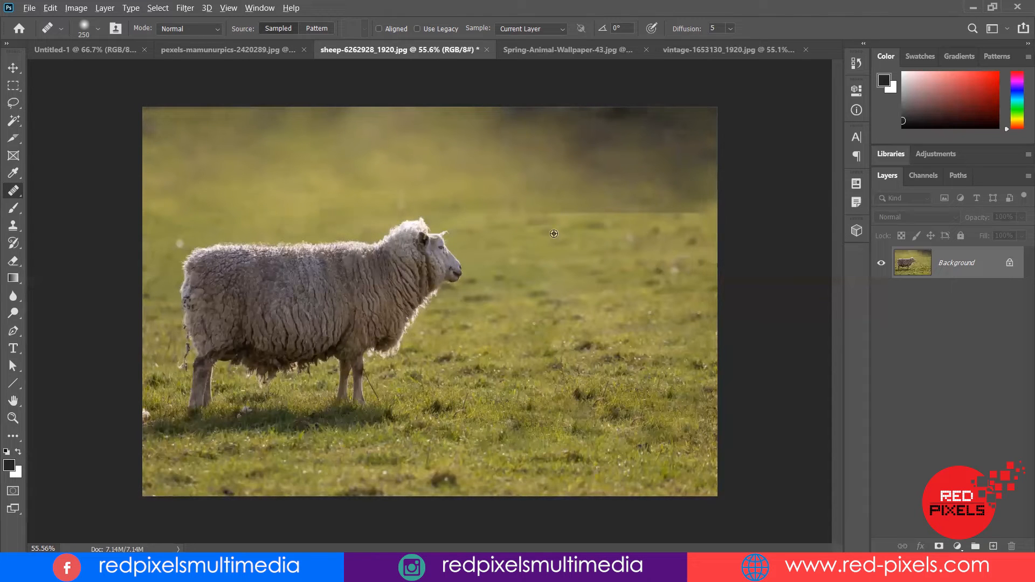
- Patch the hard horizontal edge left below the former rock with soft grass from above the sheep's back
right_click(12, 192)
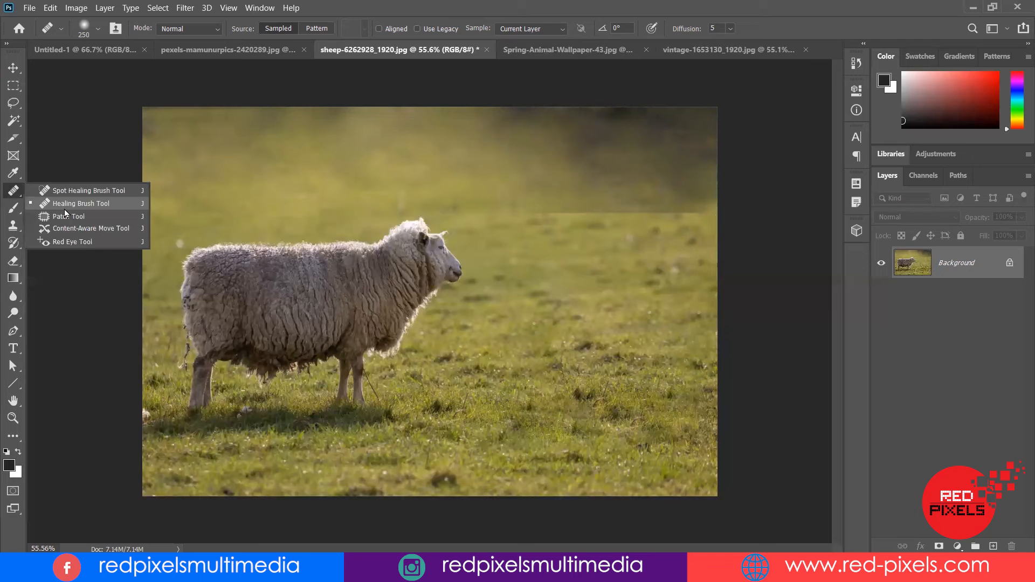
mouse_move(504, 210)
mouse_down()
mouse_move(585, 195)
mouse_move(722, 193)
mouse_up()
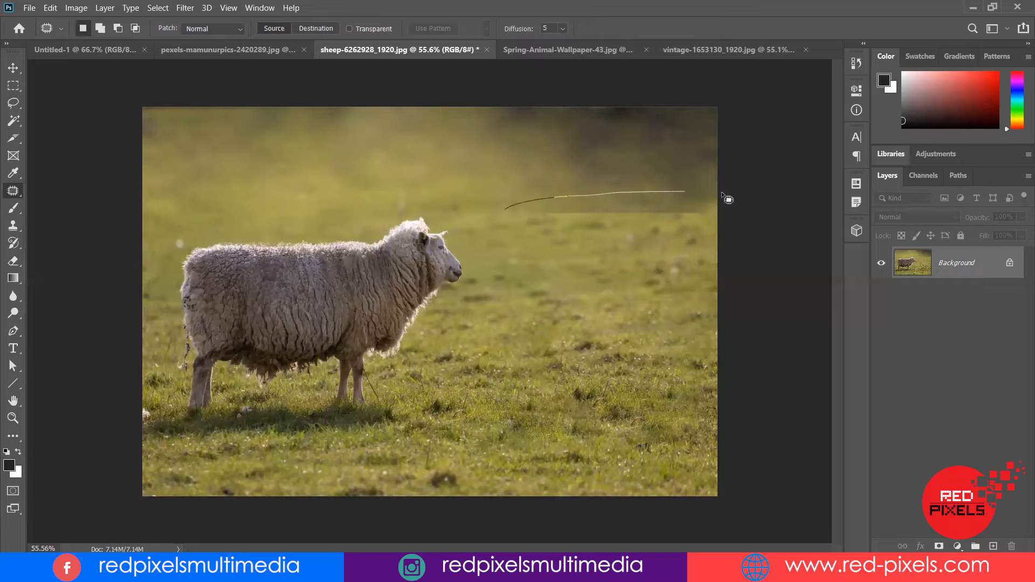
drag(504, 216, 504, 217)
mouse_move(622, 220)
mouse_down()
mouse_move(616, 267)
mouse_move(269, 195)
mouse_move(285, 209)
mouse_up()
key(ctrl+d)
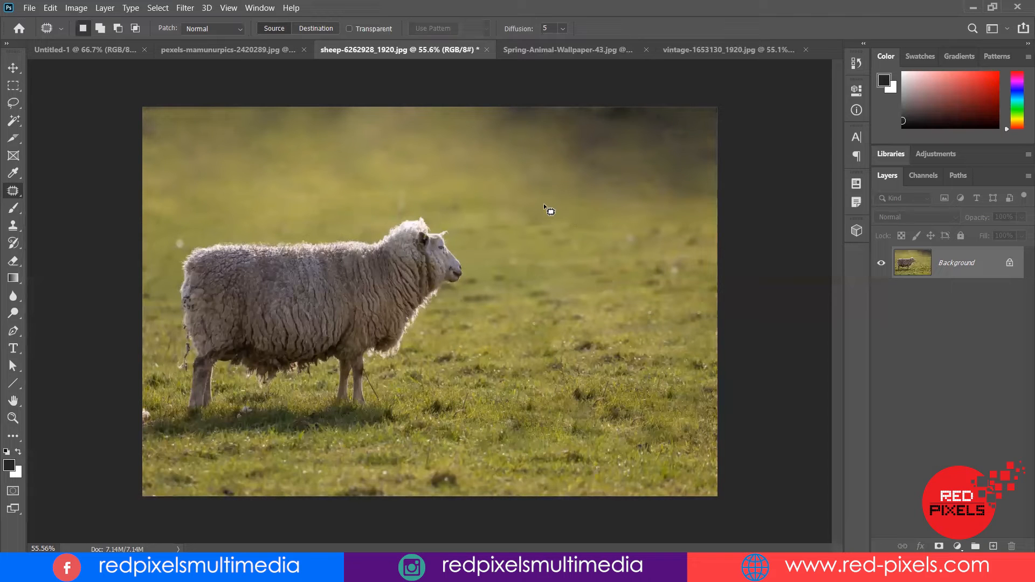
mouse_move(593, 196)
mouse_down()
mouse_move(638, 202)
mouse_move(282, 215)
mouse_up()
key(ctrl+d)
- Patch the dark blotches in the photo's upper-right background with lighter blurred grass from farther left
drag(507, 105, 703, 106)
mouse_move(652, 160)
mouse_down()
mouse_move(391, 151)
mouse_move(338, 171)
mouse_move(332, 164)
mouse_up()
key(ctrl+d)
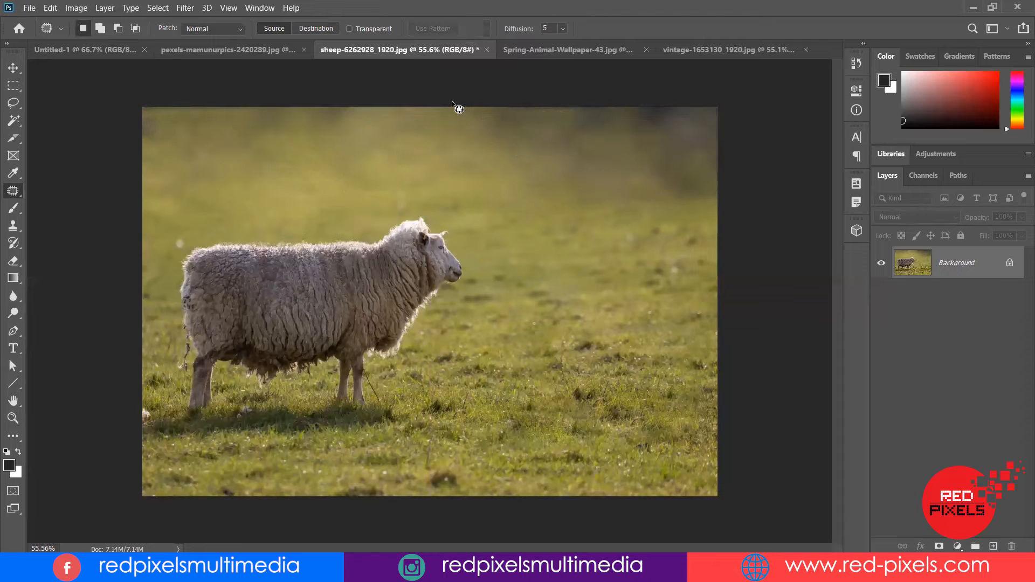
mouse_move(670, 187)
mouse_down()
mouse_move(737, 177)
mouse_move(481, 173)
mouse_up()
key(ctrl+d)
click(761, 280)
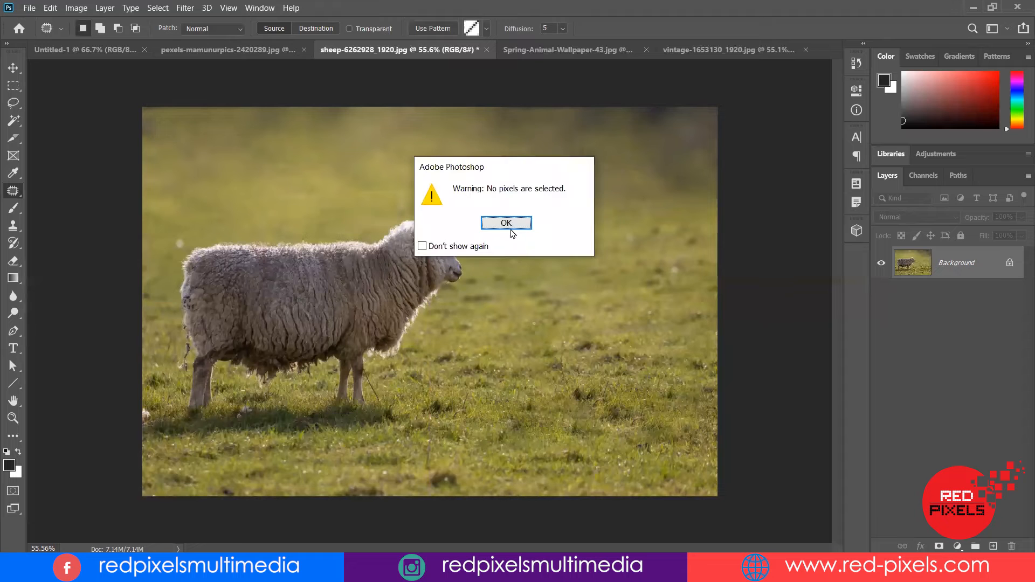
click(510, 228)
scroll(499, 250, up, 1)
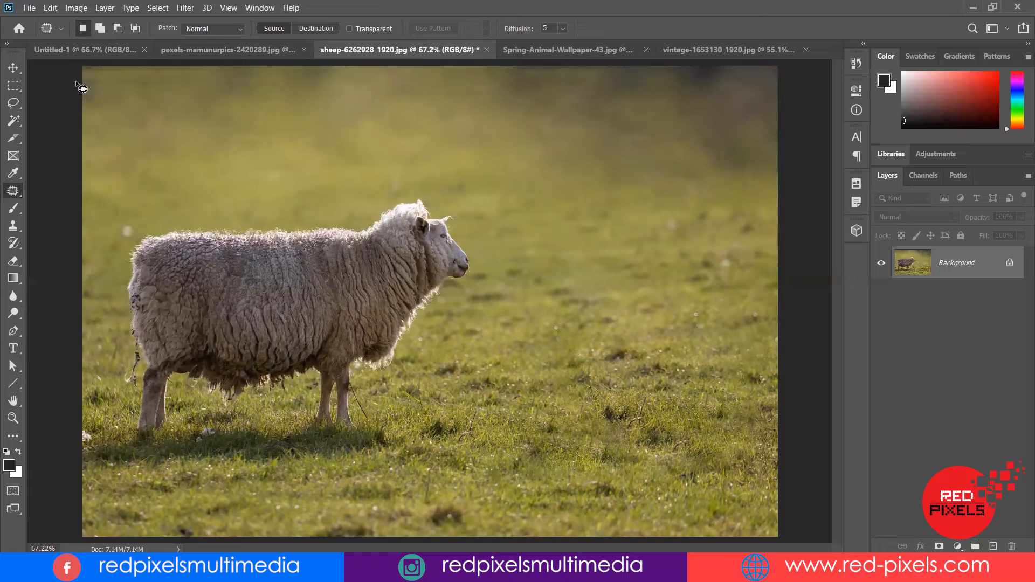
- Apply a Curves S-curve that darkens the shadows and raises the brighter point to input 157, output 164
click(79, 6)
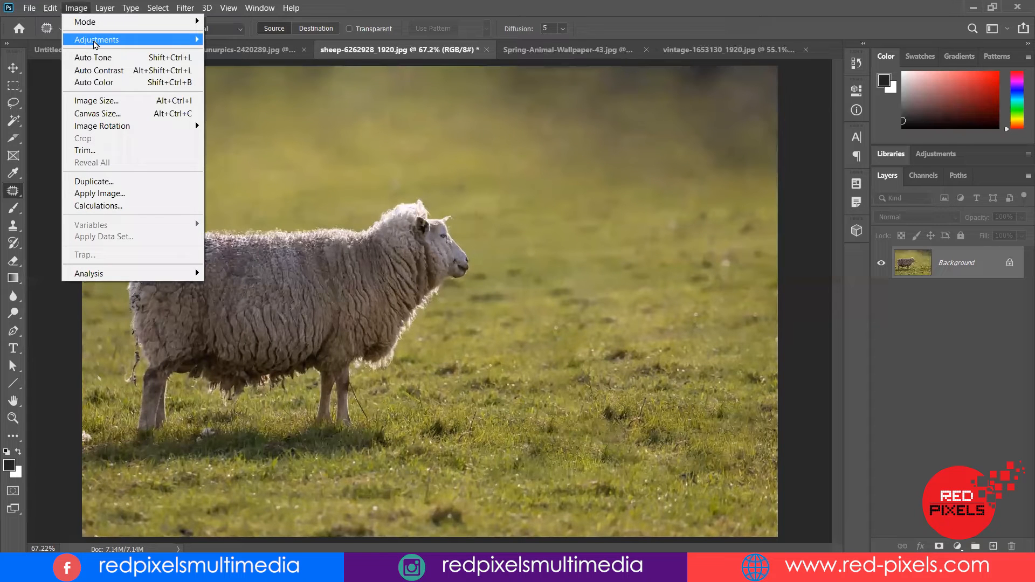
mouse_move(95, 41)
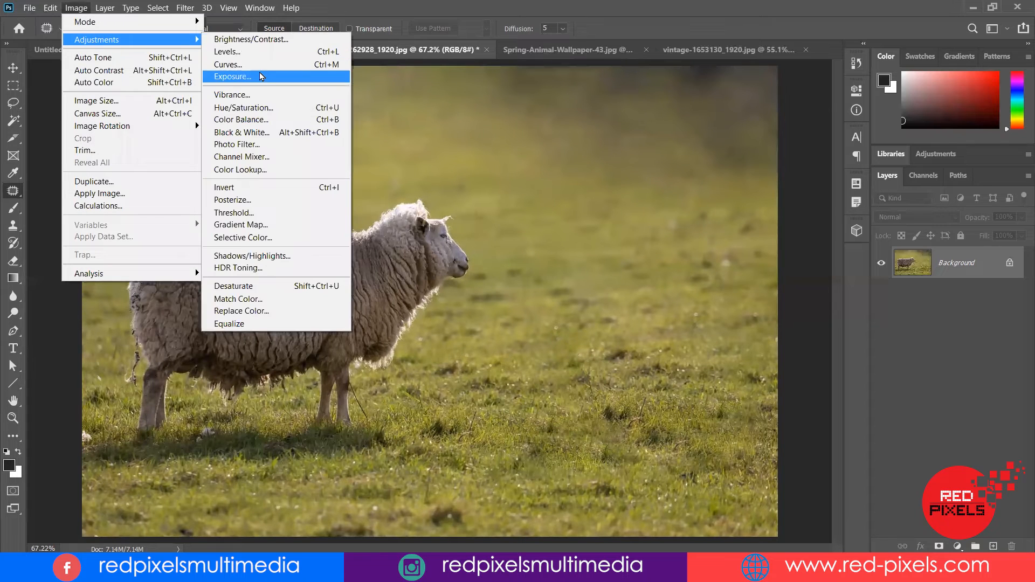
click(225, 75)
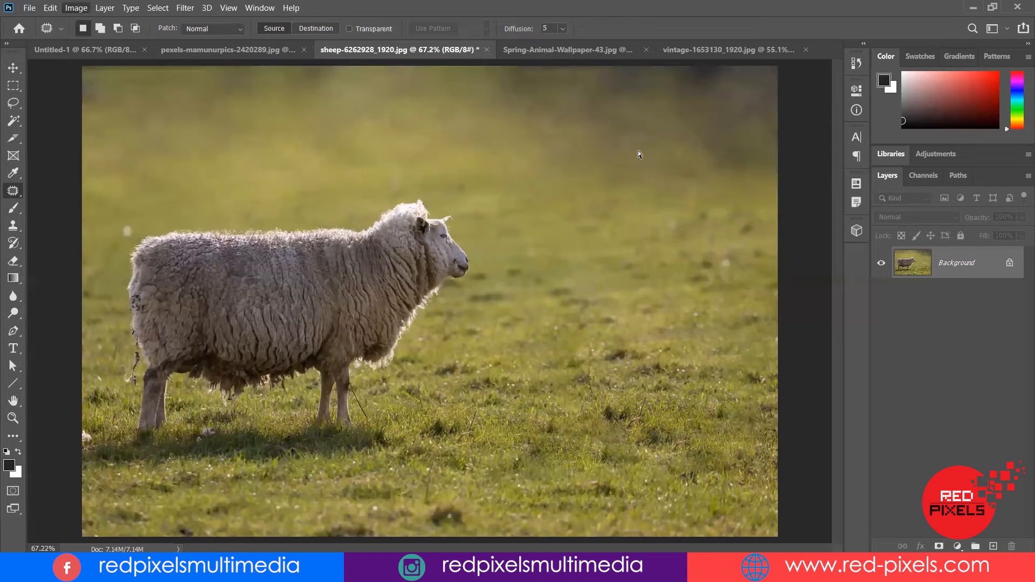
drag(635, 219, 635, 228)
click(683, 173)
drag(681, 166, 683, 167)
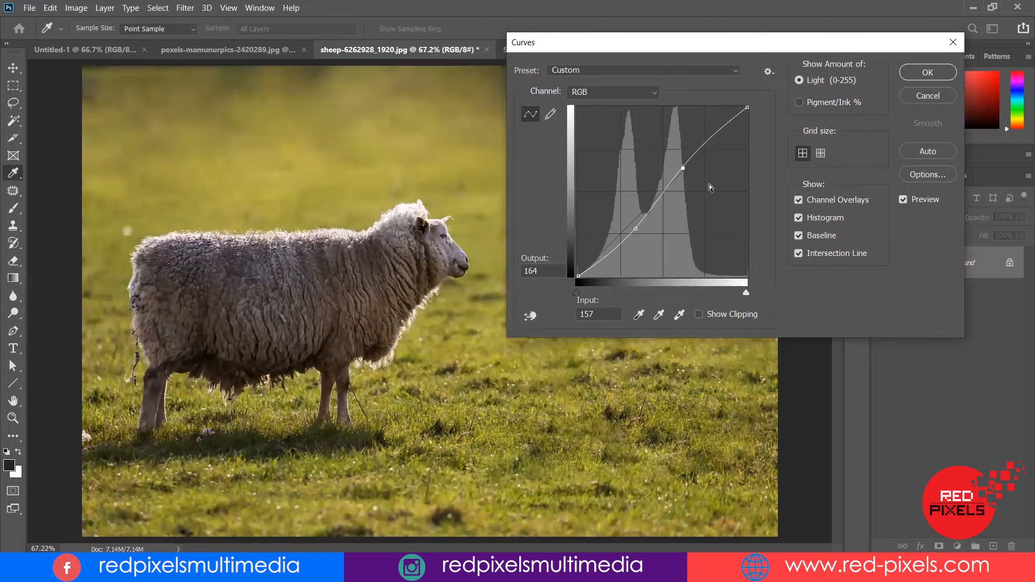
drag(636, 218, 632, 222)
click(927, 72)
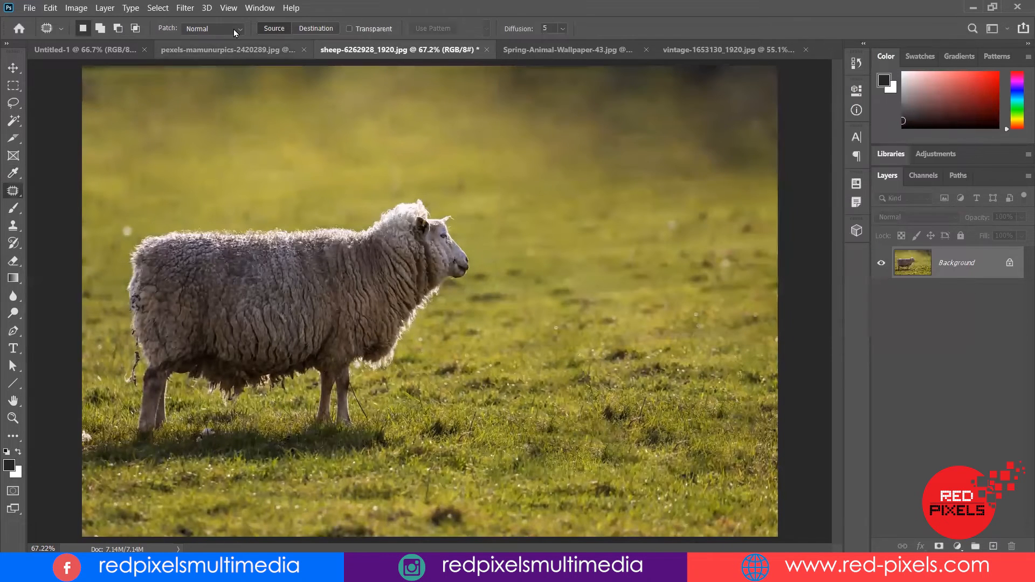
- Start a Field Blur and place blur pins near the four corners of the photo
click(185, 8)
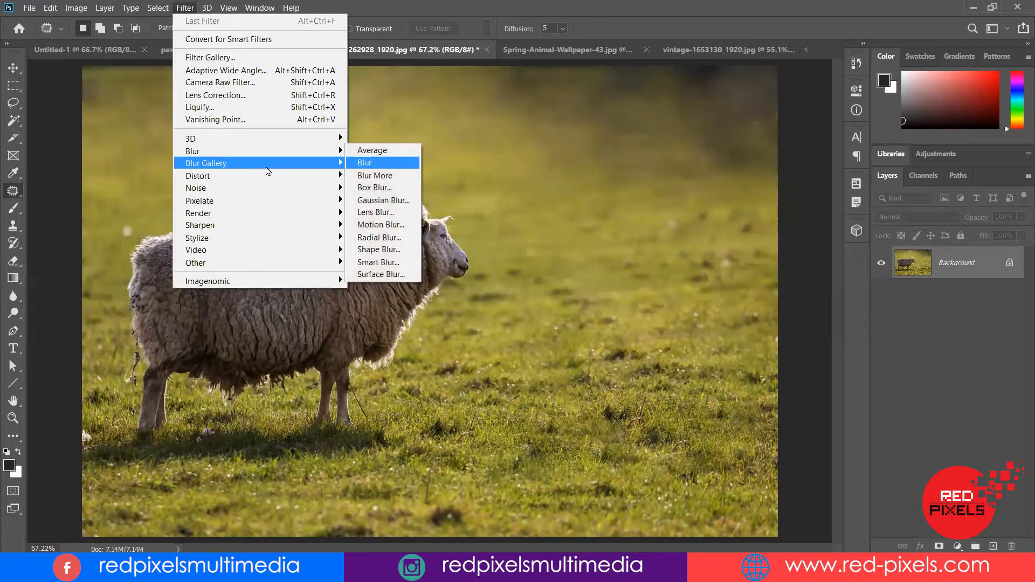
mouse_move(268, 171)
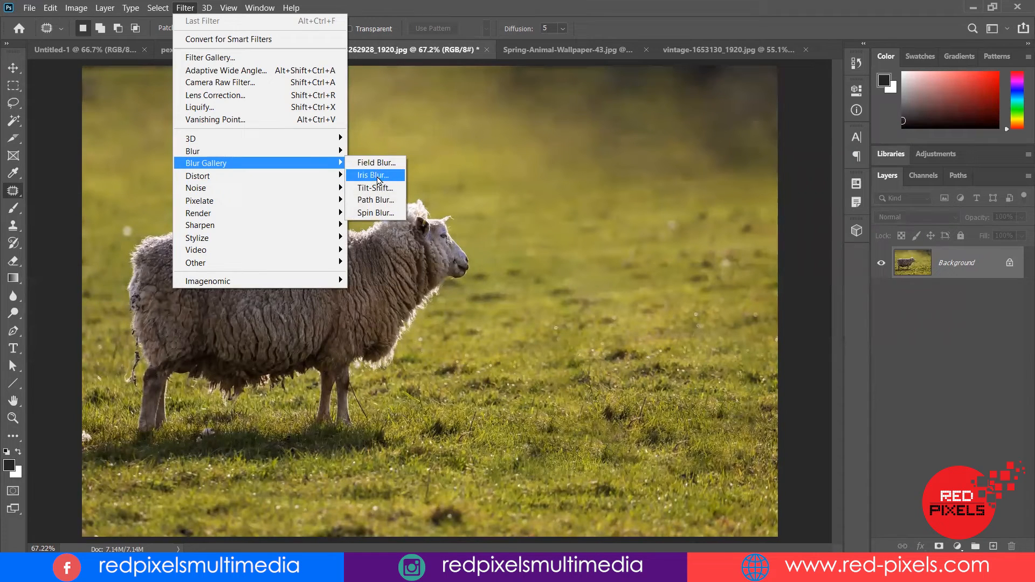
click(365, 164)
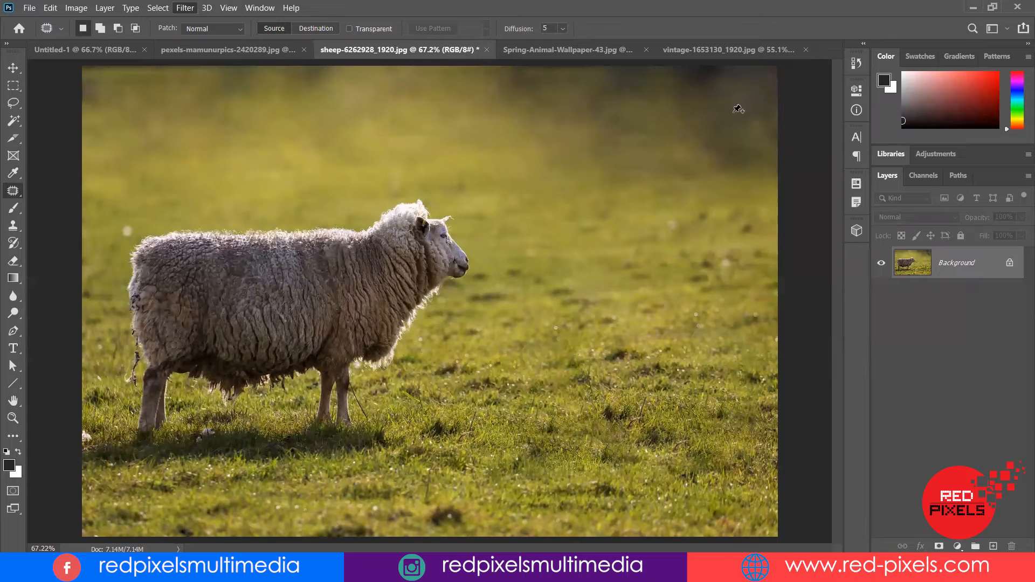
click(751, 92)
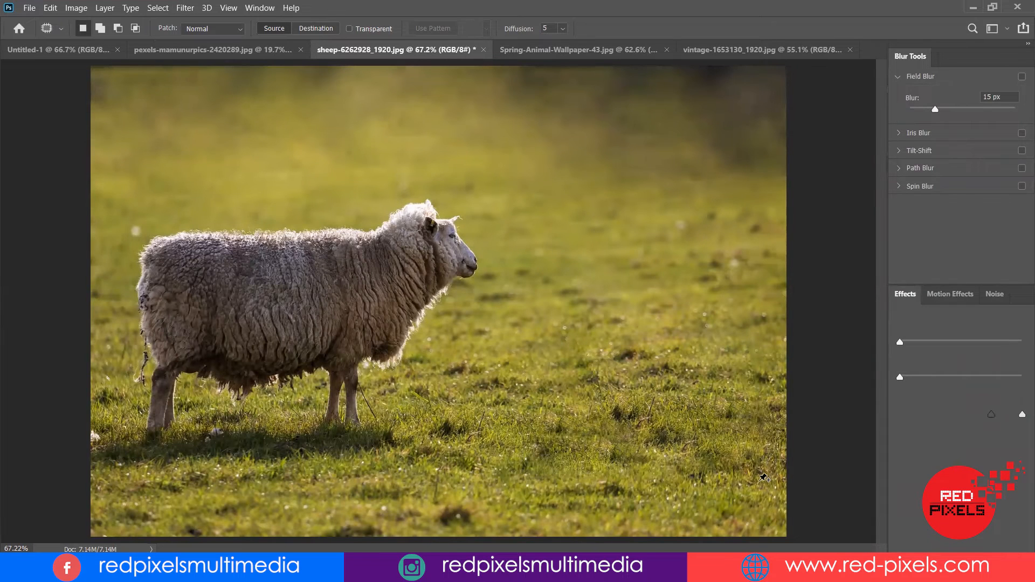
click(137, 501)
click(125, 91)
- Set the central pin's blur to 0 px and move the pin onto the sheep's head just below the ear
click(438, 301)
click(907, 112)
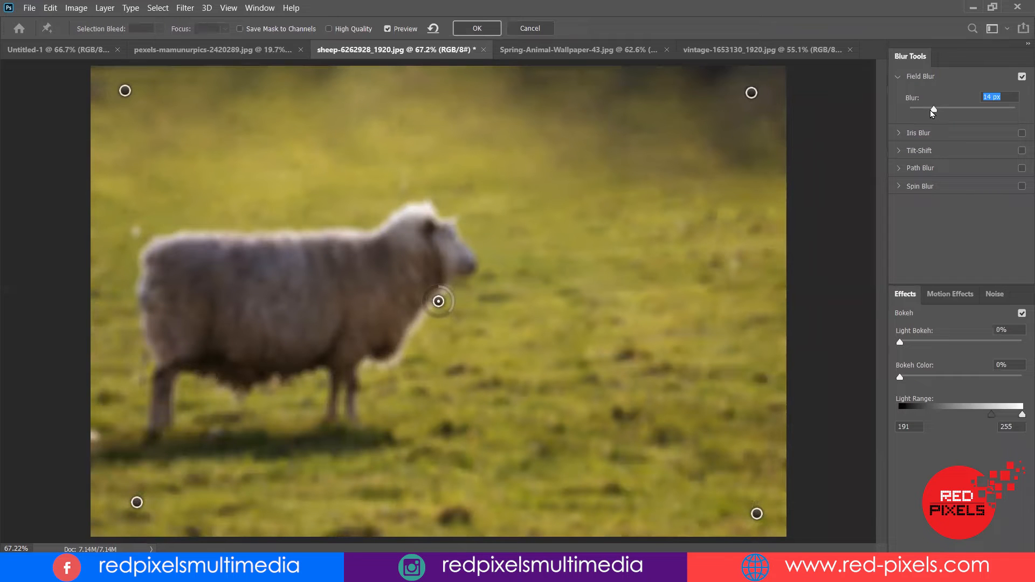
click(931, 109)
drag(931, 110, 909, 110)
drag(439, 303, 434, 242)
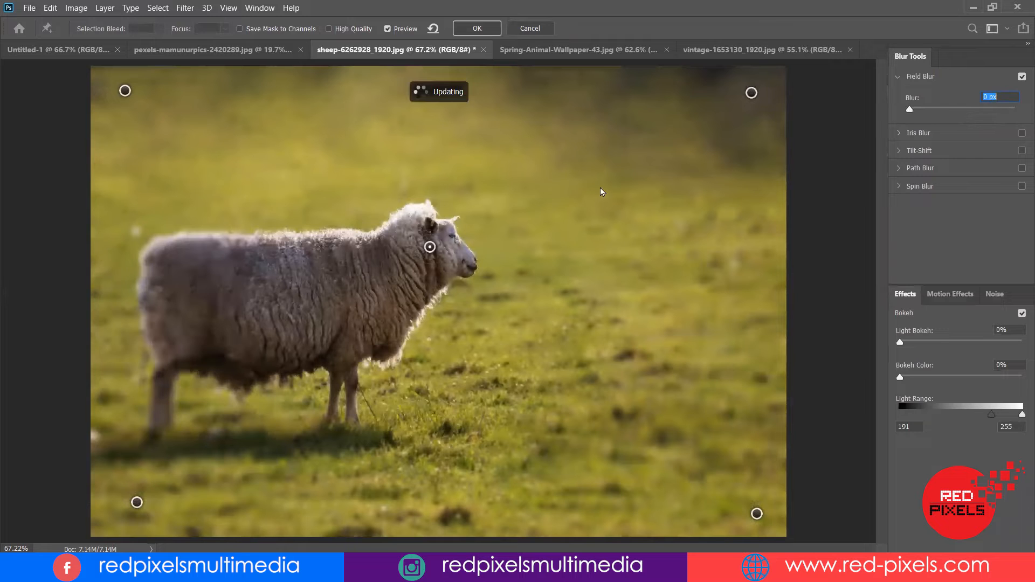
- Add a 0 px blur pin at the top of the sheep's hind legs and move the lower-right corner pin inward
click(192, 356)
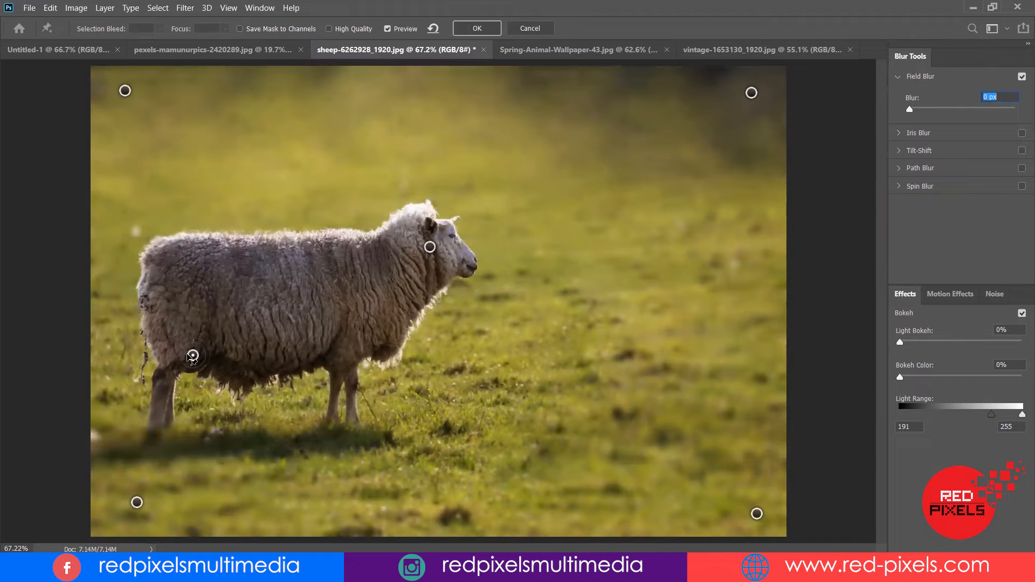
drag(193, 356, 196, 367)
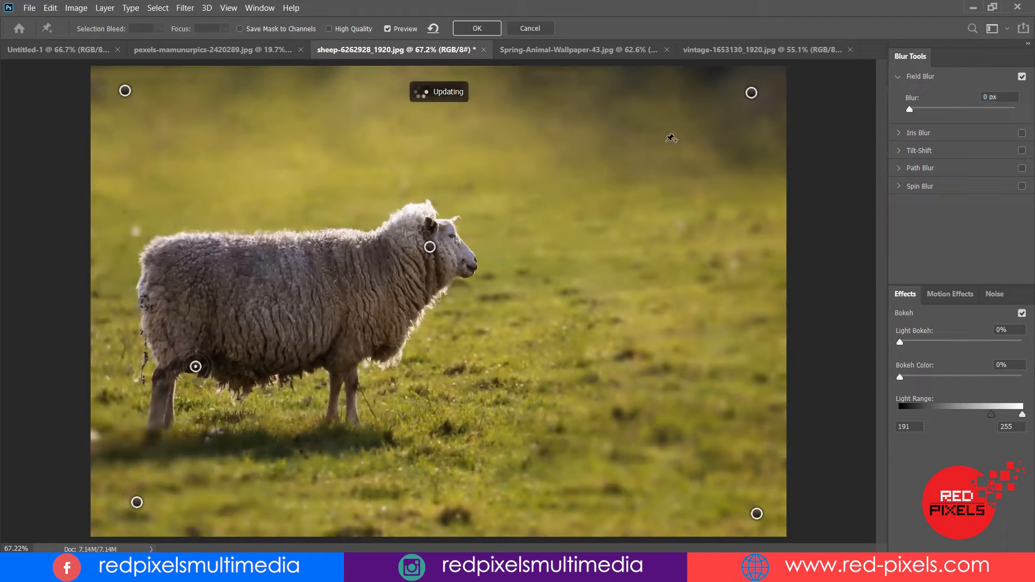
drag(756, 514, 701, 477)
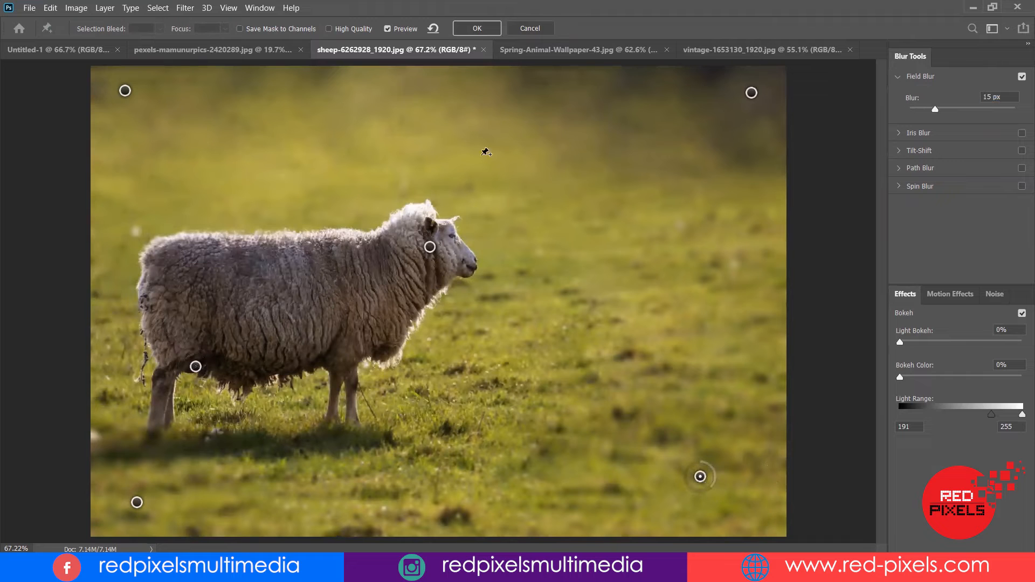
- Apply the Field Blur and adjust the photo's Vibrance to +28 and Saturation to +24
click(477, 24)
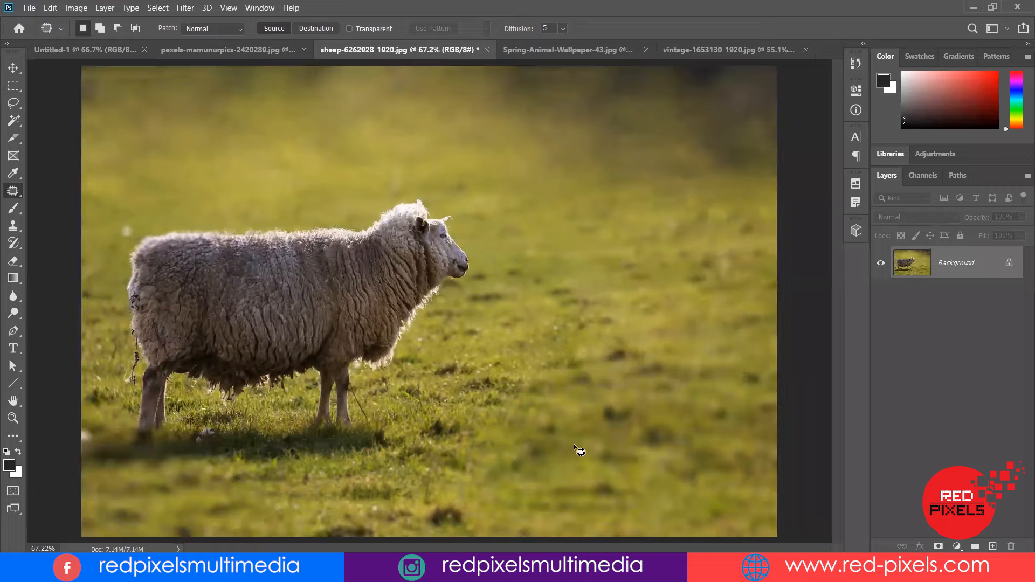
click(73, 9)
mouse_move(97, 39)
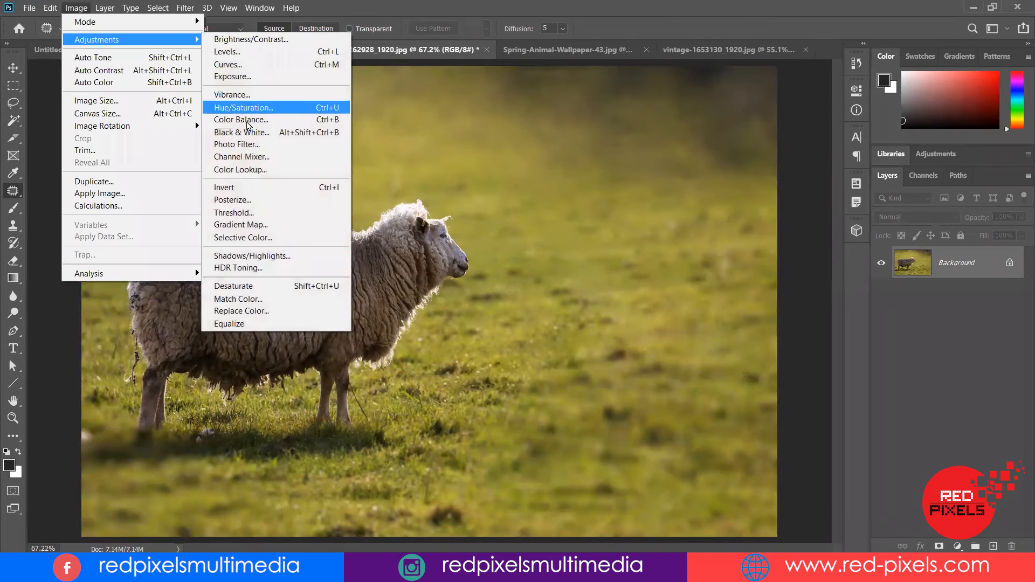
click(241, 95)
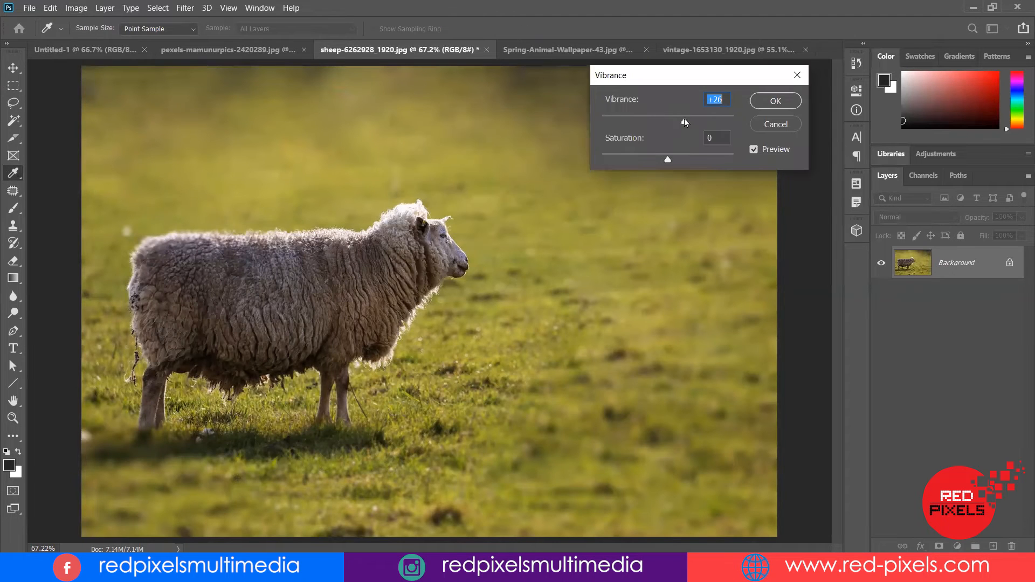
drag(677, 157, 689, 158)
drag(684, 122, 683, 122)
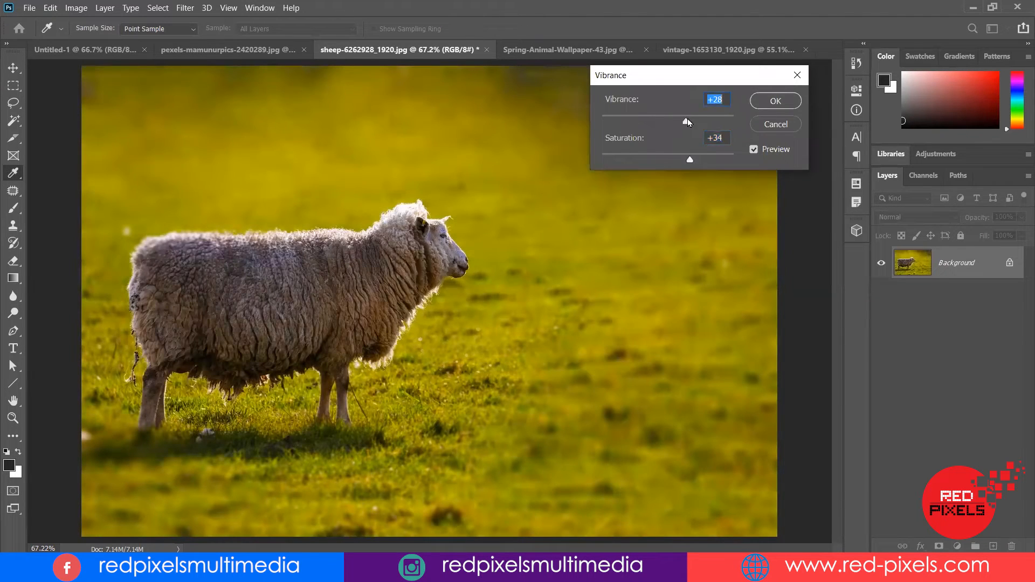
drag(688, 159, 684, 159)
drag(689, 122, 686, 122)
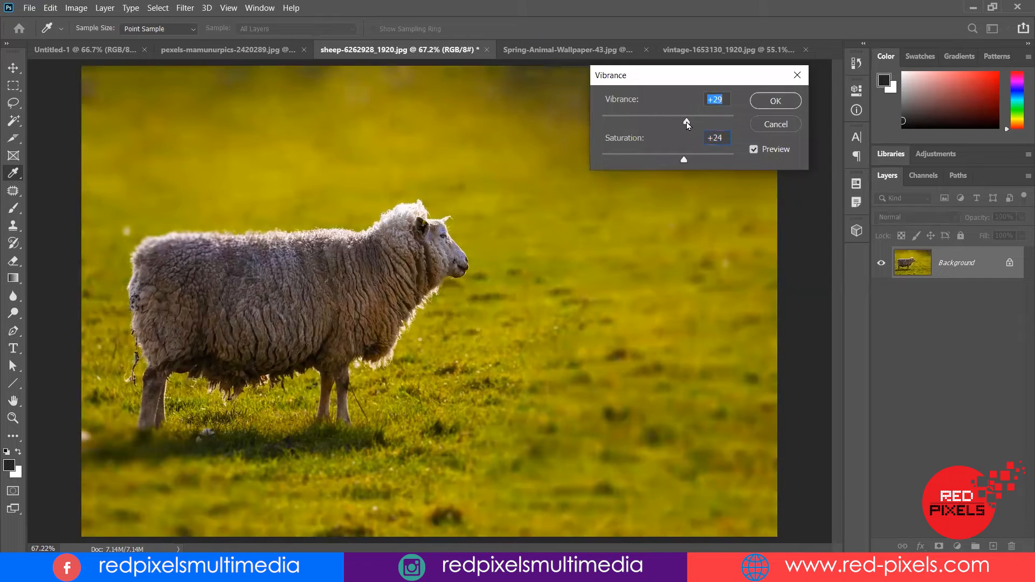
click(763, 101)
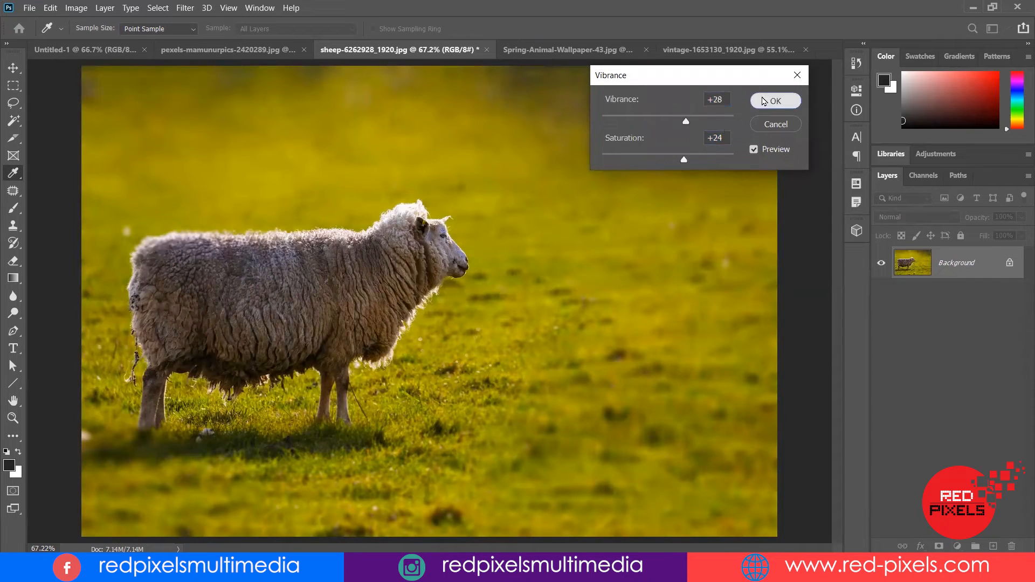
key(j)
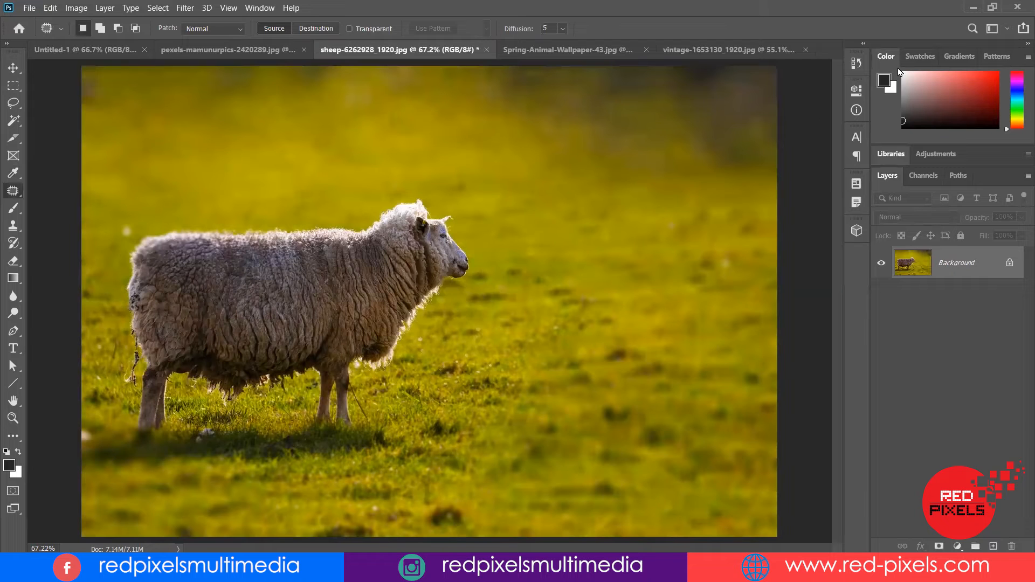
- Compare the edited sheep photo with its original opening state from the history, switching back and forth between them
click(857, 63)
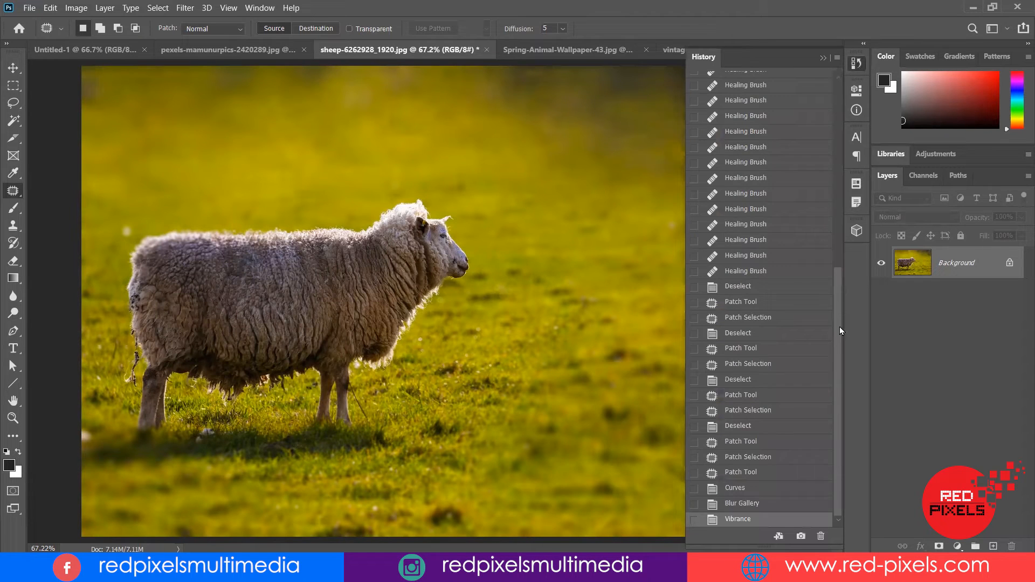
scroll(839, 329, up, 10)
click(774, 81)
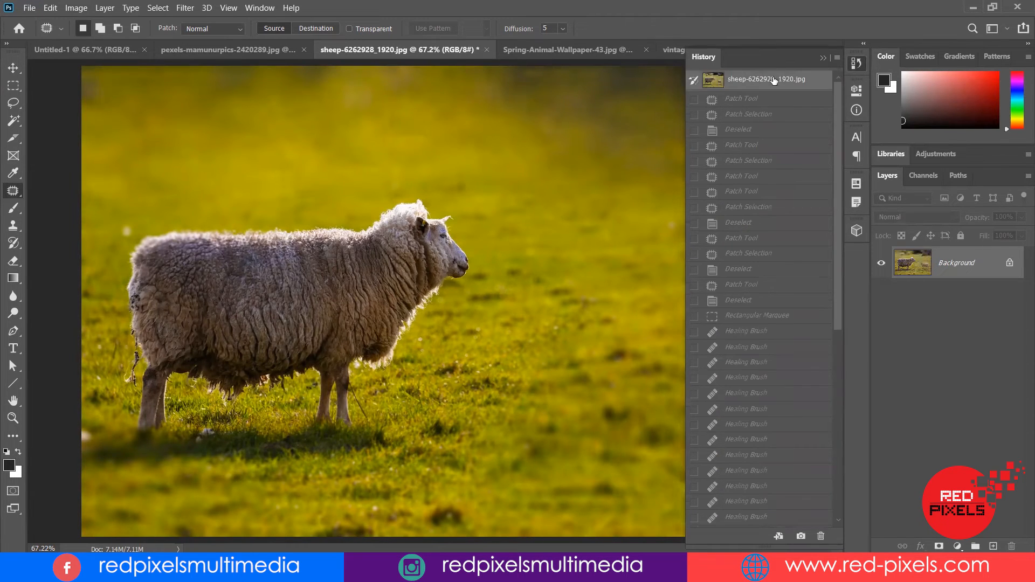
click(859, 62)
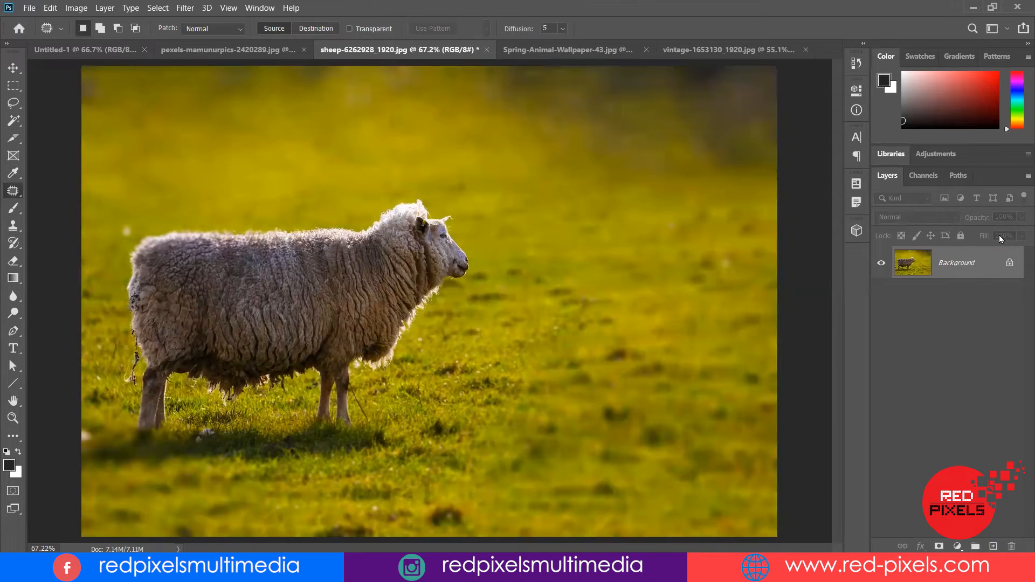
key(ctrl+z)
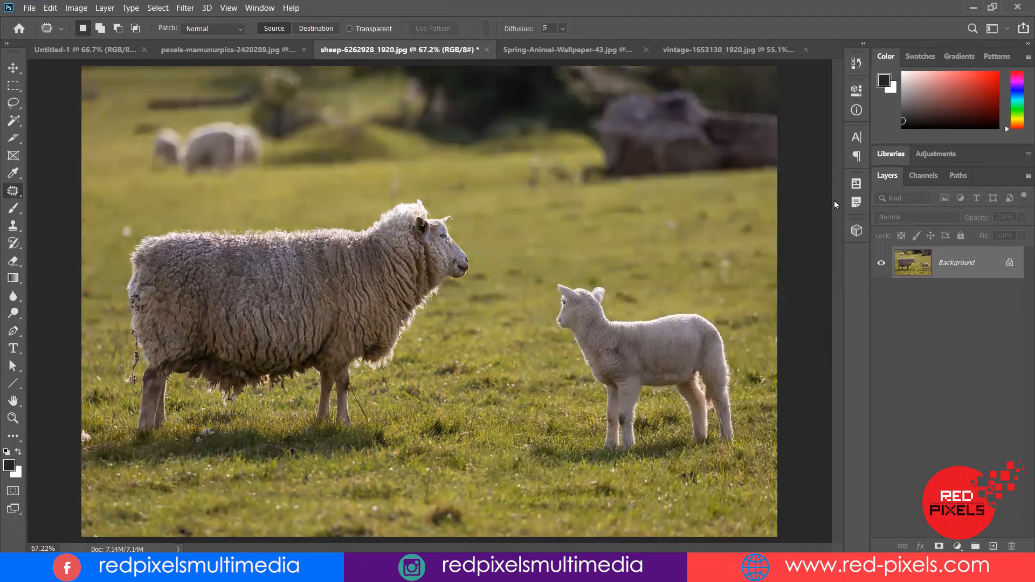
key(ctrl+shift+z)
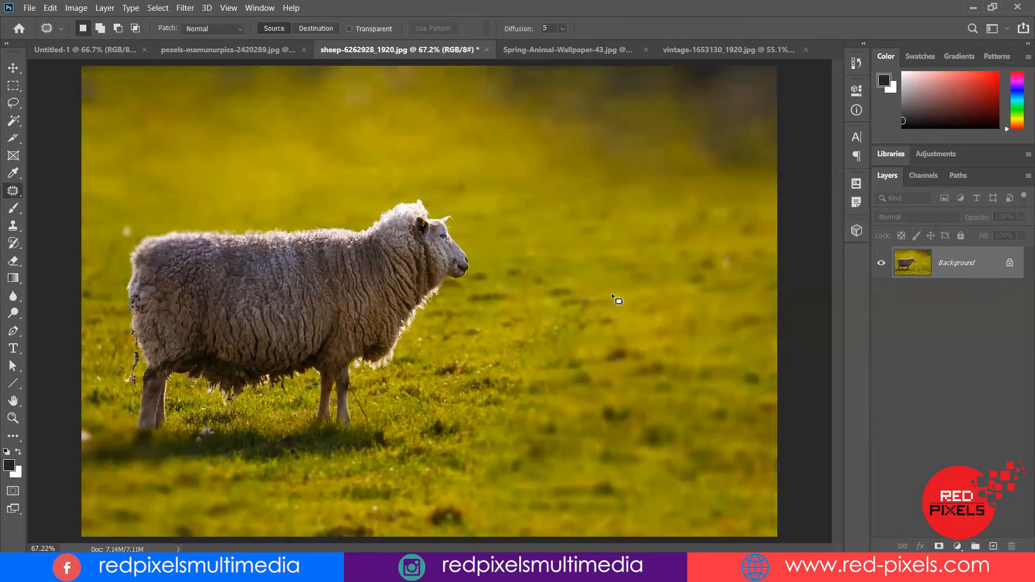
key(ctrl+z)
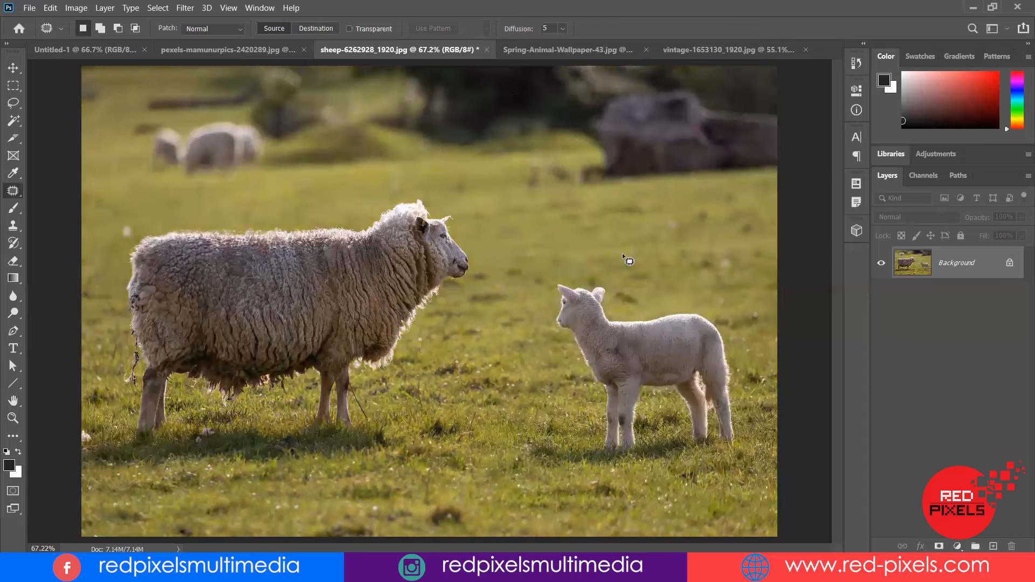
key(ctrl+shift+z)
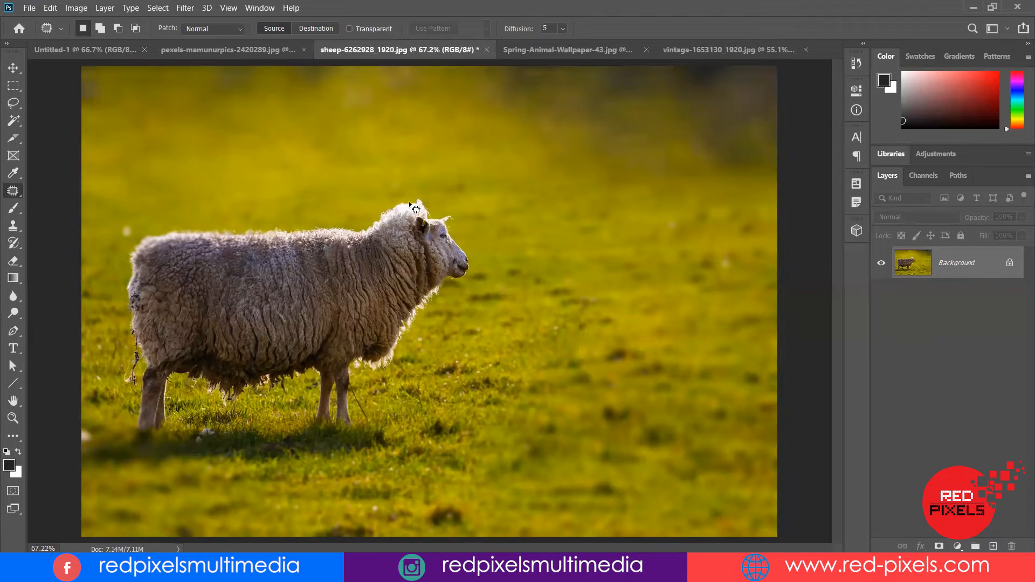
key(ctrl+z)
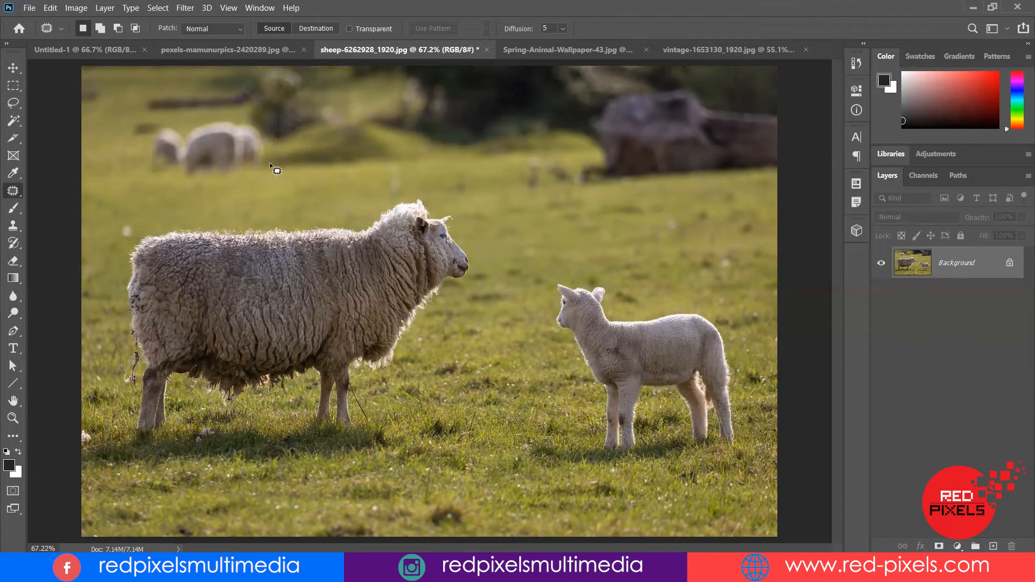
- Select a tall rectangular area over the grass in front of the sheep and add a new empty layer
click(13, 68)
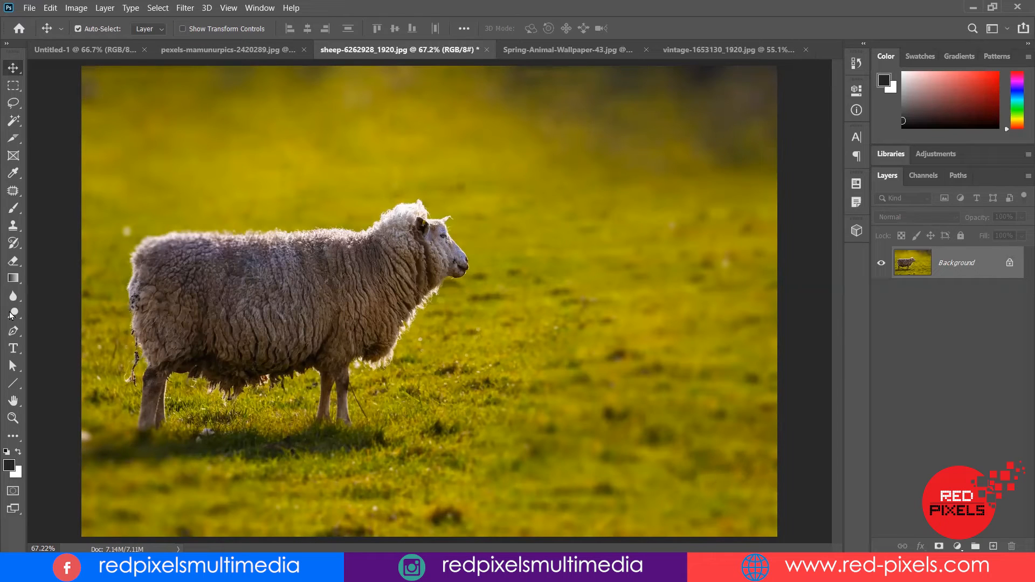
click(13, 85)
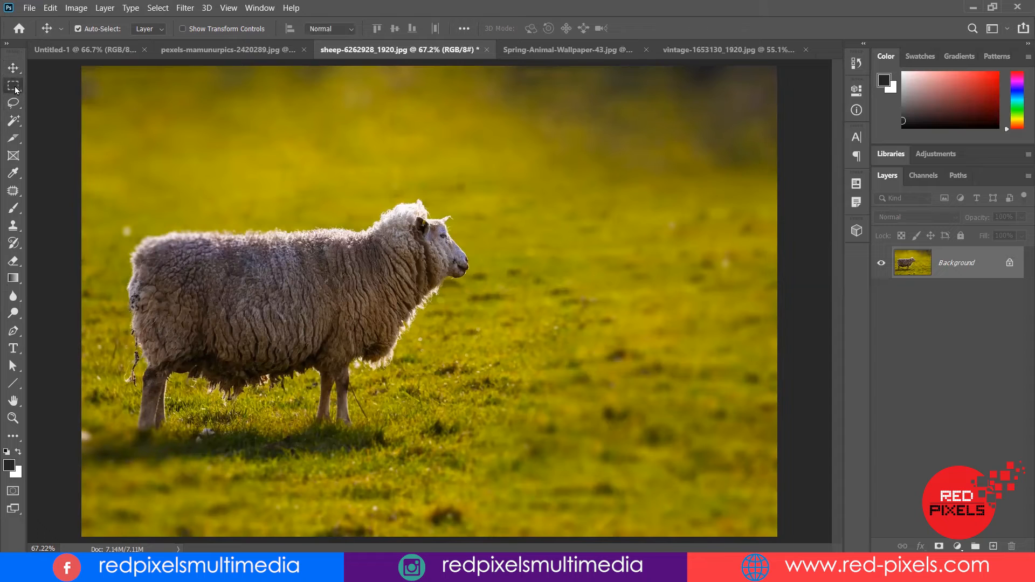
click(50, 87)
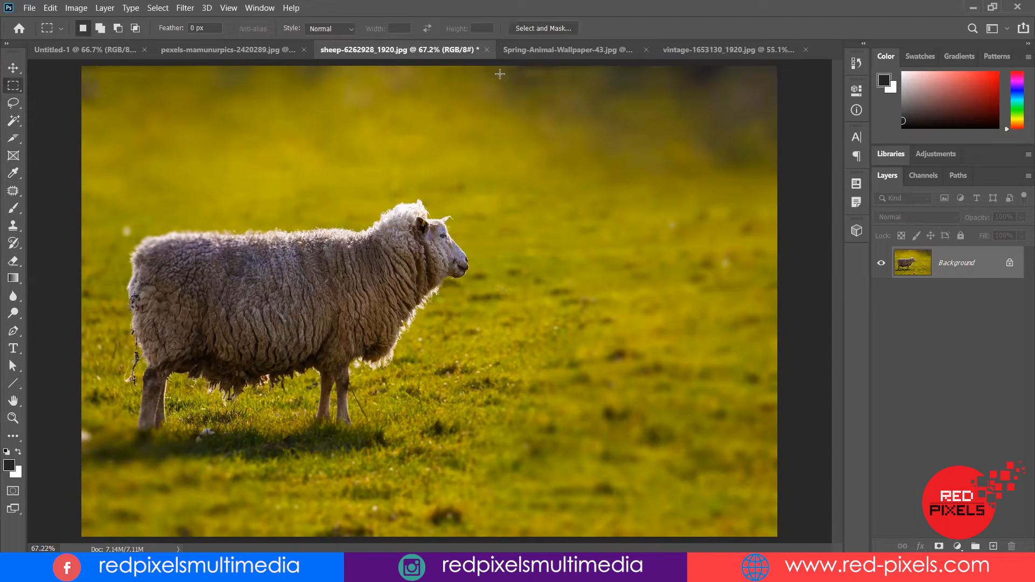
drag(766, 523, 500, 81)
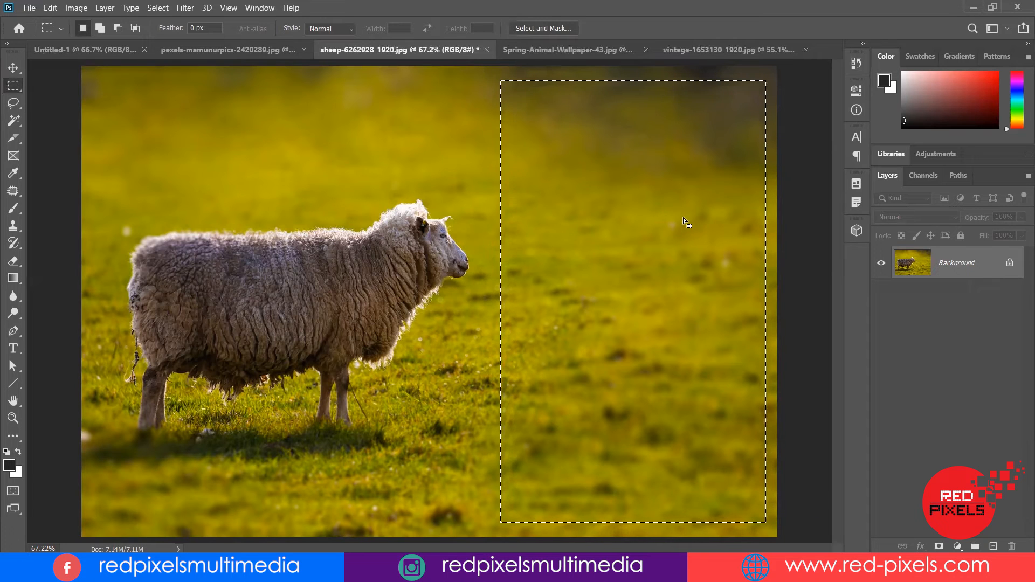
key(ctrl+shift+alt+n)
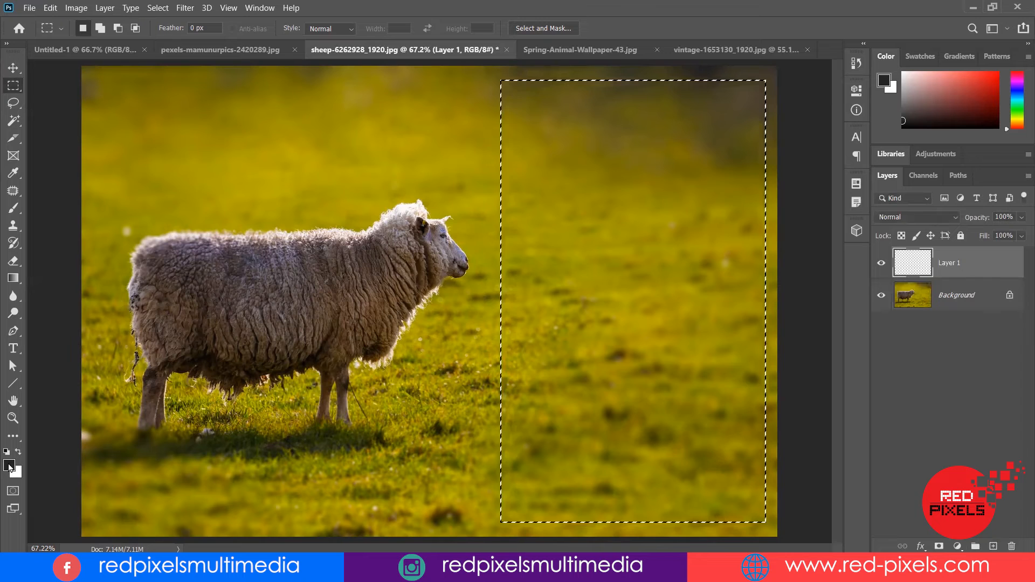
- Fill the rectangular selection on the new layer with dark olive colour 4e4d0e and deselect it
click(9, 467)
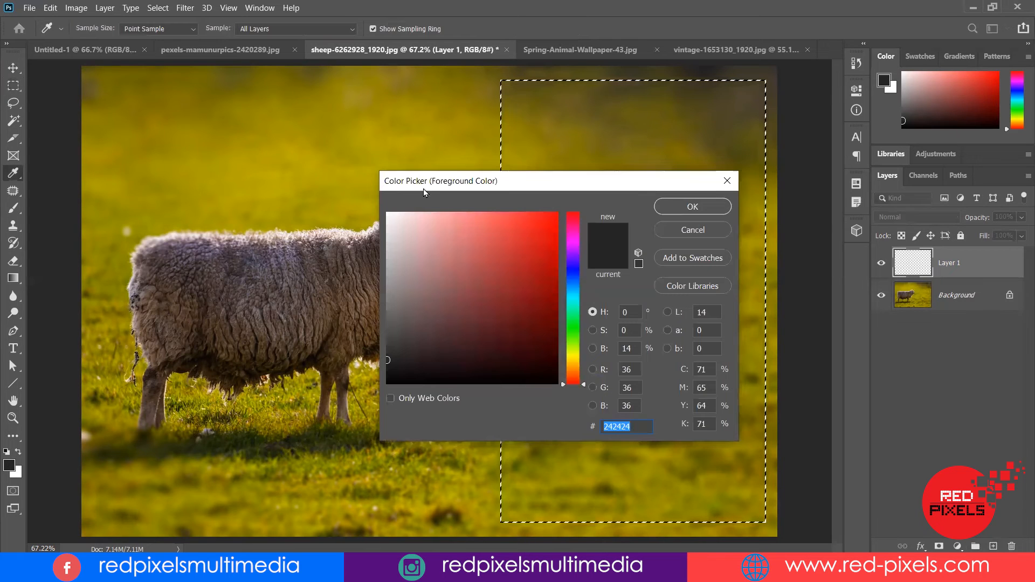
drag(421, 190, 436, 190)
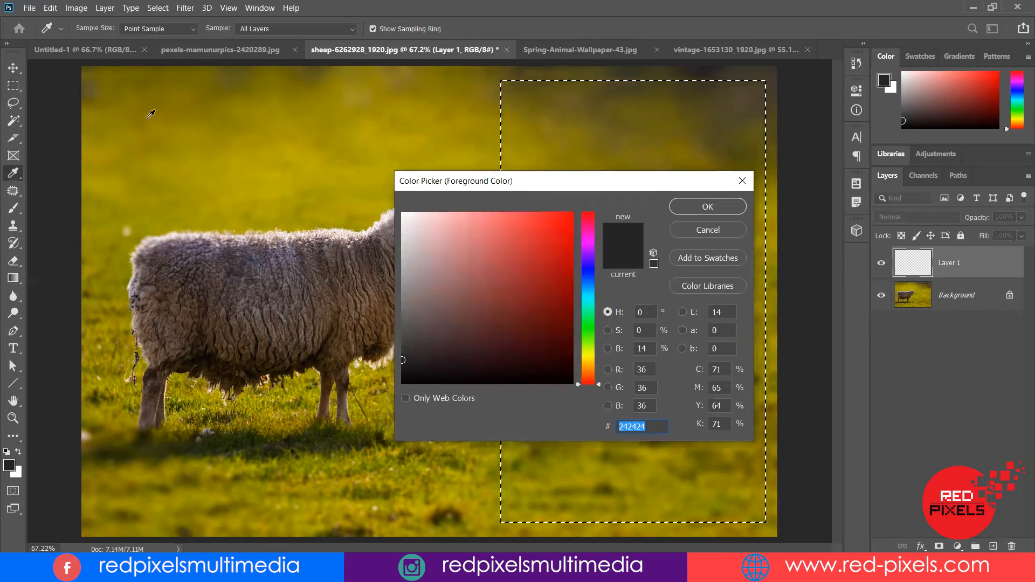
click(234, 78)
click(543, 325)
drag(542, 325, 542, 331)
click(653, 228)
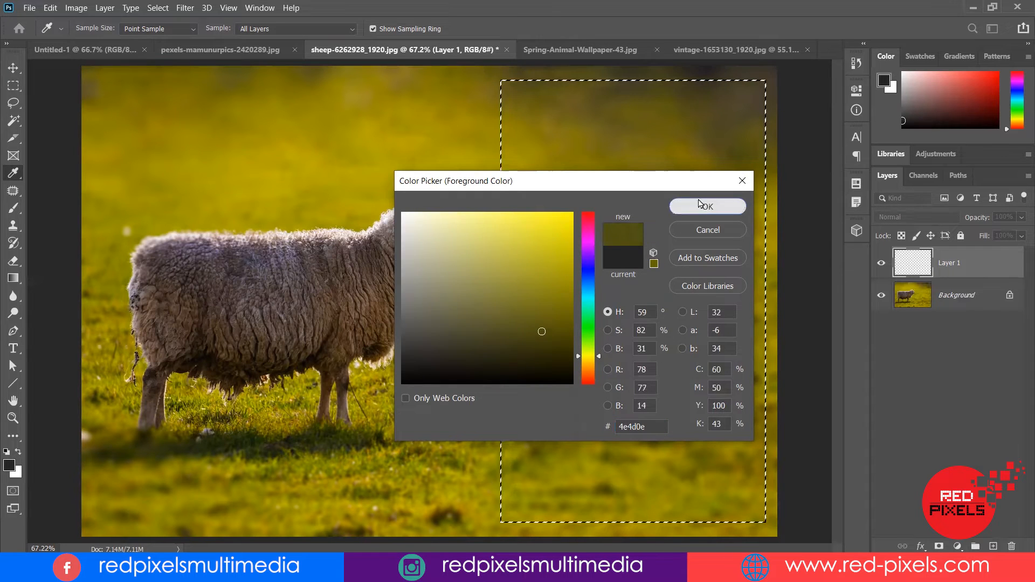
click(699, 205)
key(m)
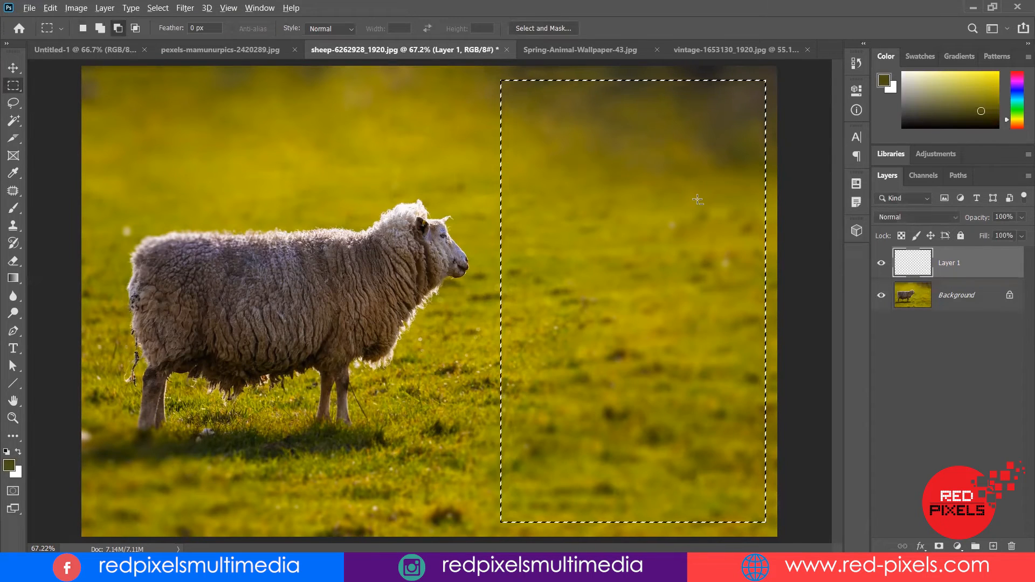
key(alt+BackSpace)
key(ctrl+d)
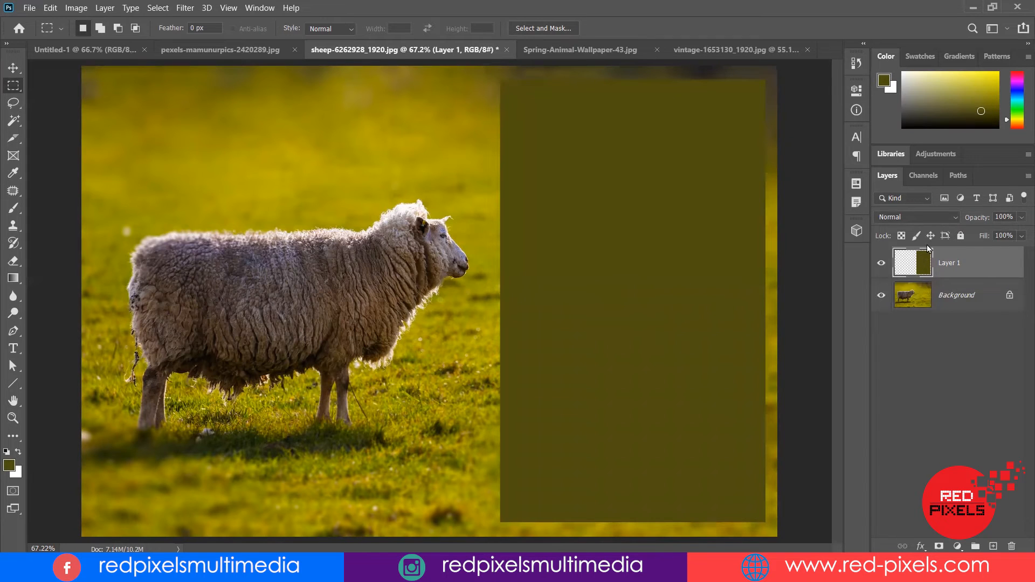
- Set the blend mode of the olive rectangle's layer to Overlay
click(949, 218)
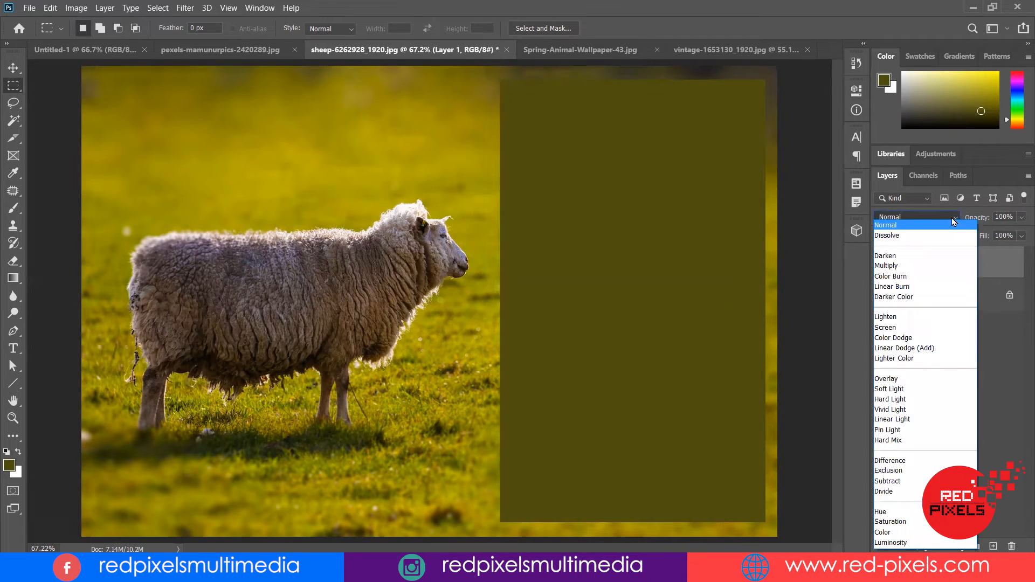
click(911, 217)
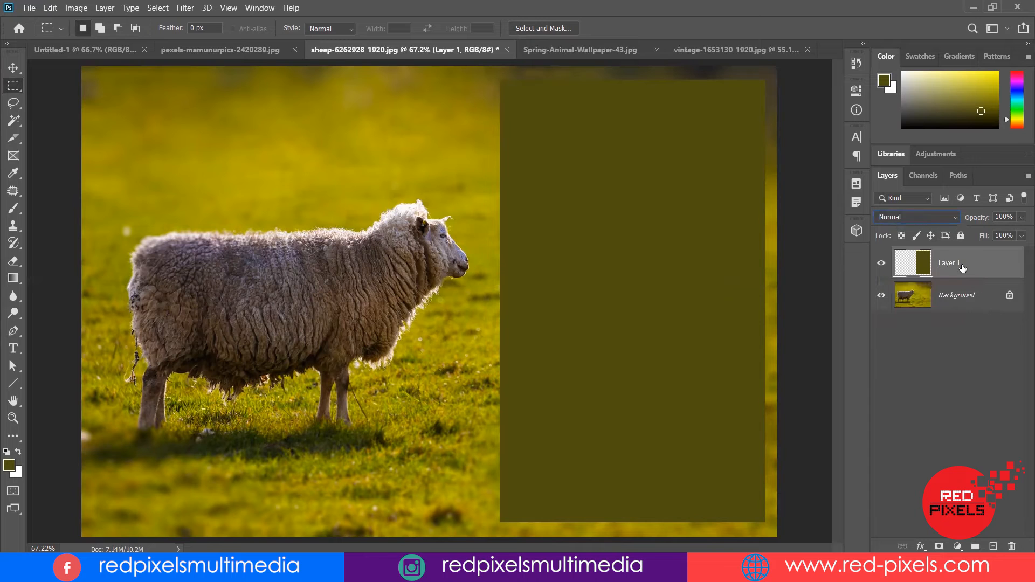
click(952, 225)
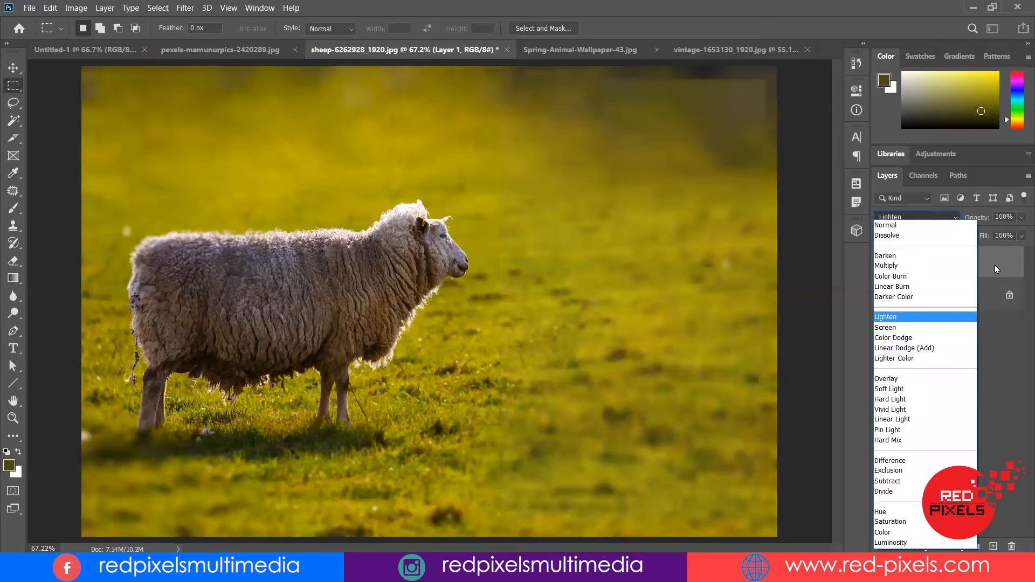
click(994, 265)
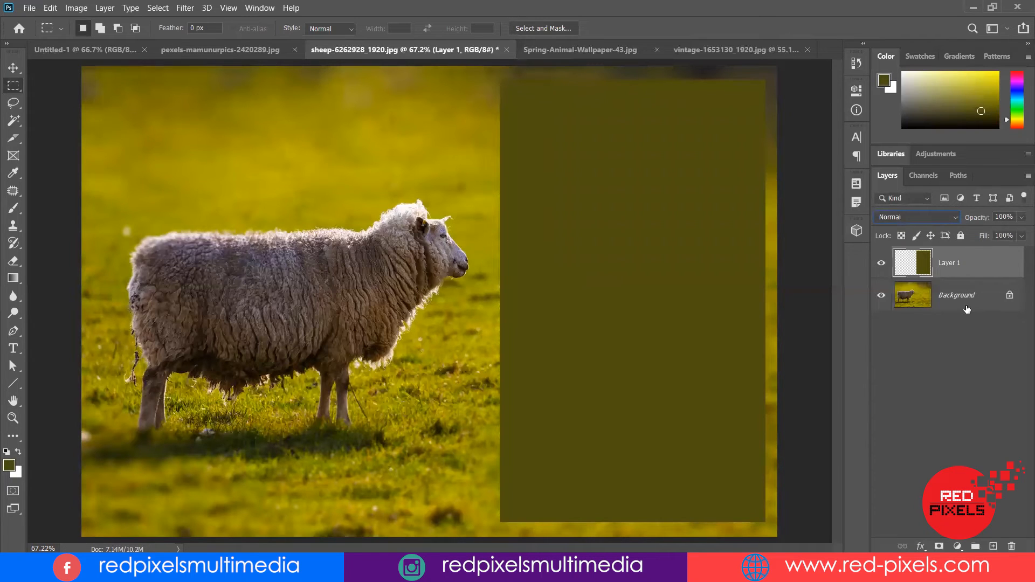
click(933, 218)
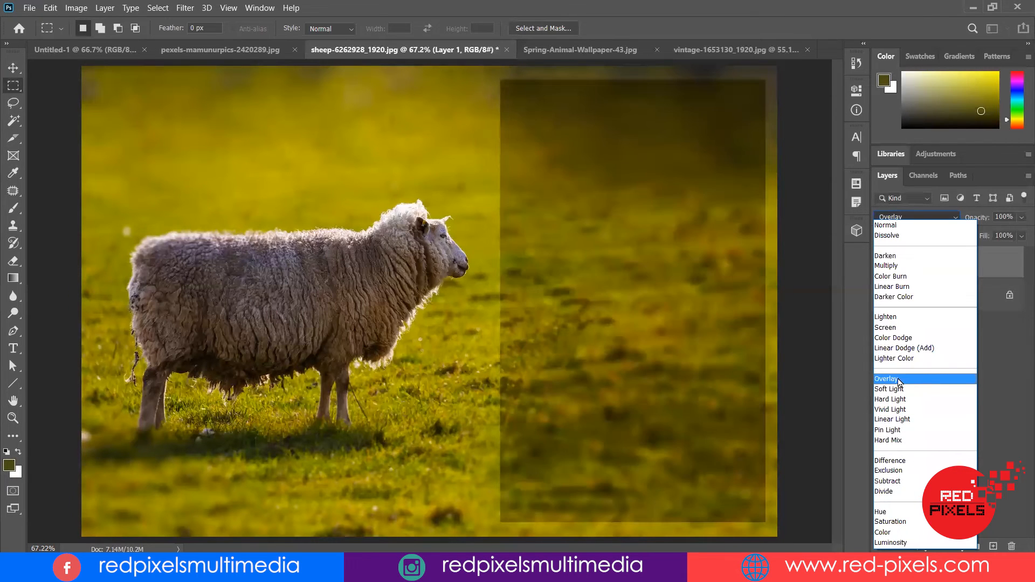
click(898, 379)
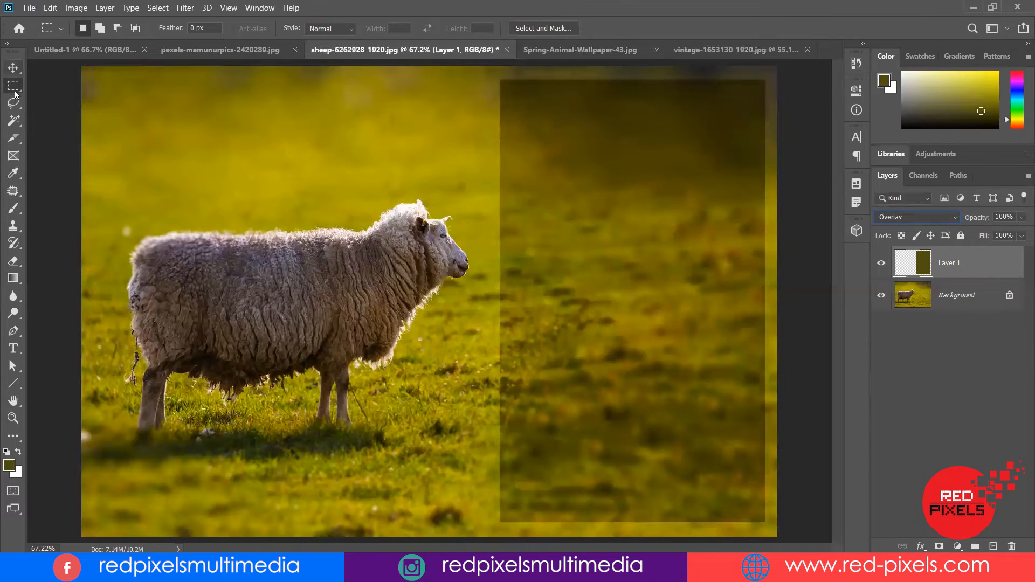
- Add the text "MY ANIMAL" near the olive rectangle's upper-left corner and set its font to Lemon/Milk
click(13, 348)
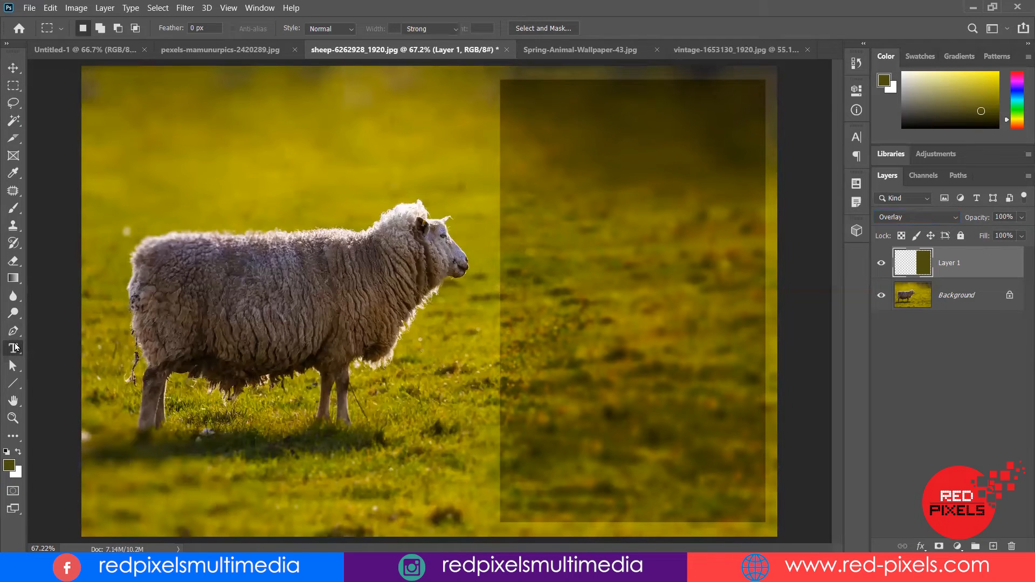
click(515, 112)
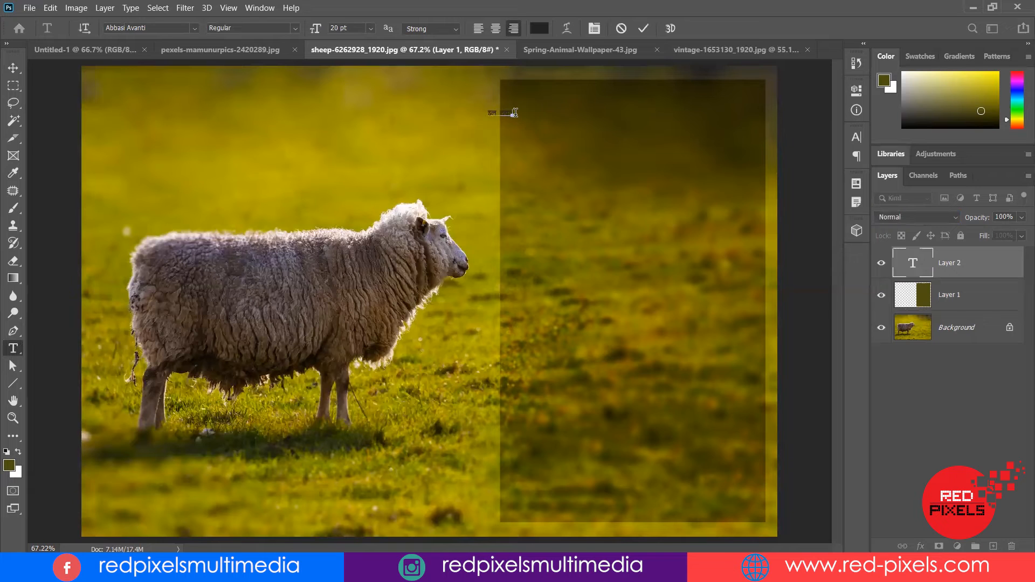
click(167, 27)
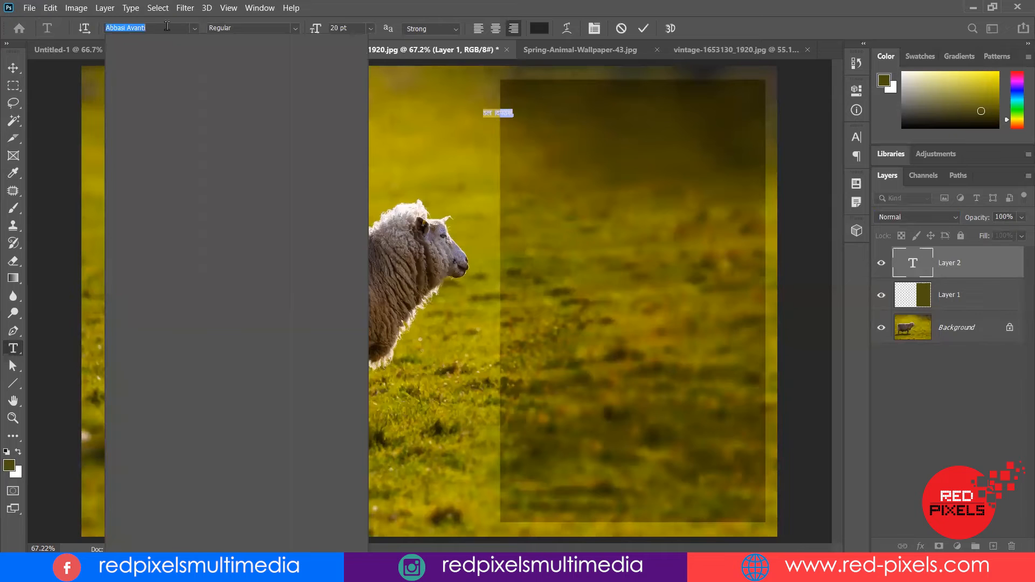
text(Lemon/Milk)
key(Return)
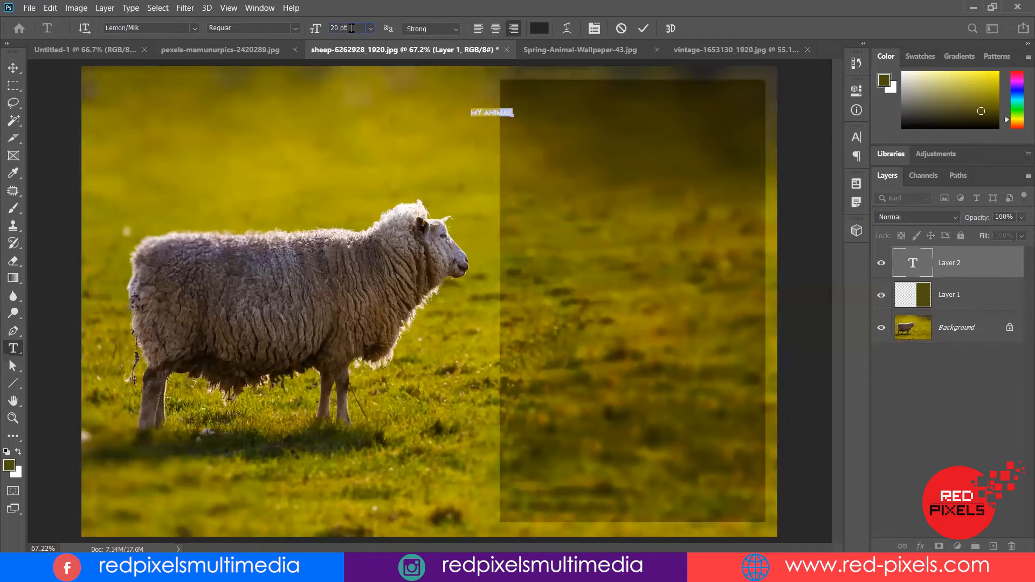
- Set the "MY ANIMAL" text size to 80 pt and move the text inside the olive rectangle near its upper edge
key(shift+Up)
key(shift+Up)
key(shift+Up)
key(shift+Up)
key(shift+Up)
key(shift+Up)
click(13, 68)
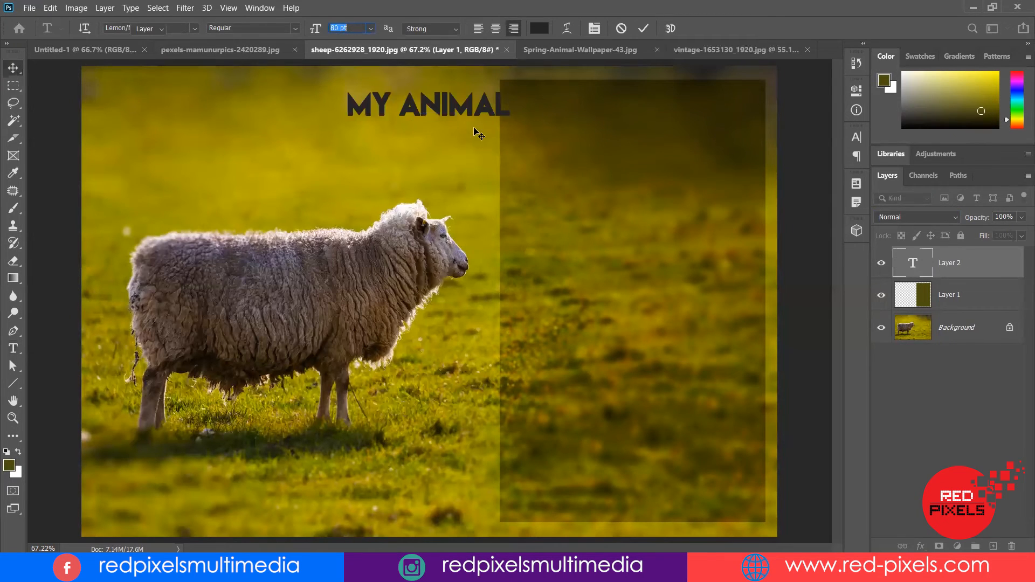
drag(409, 105, 613, 105)
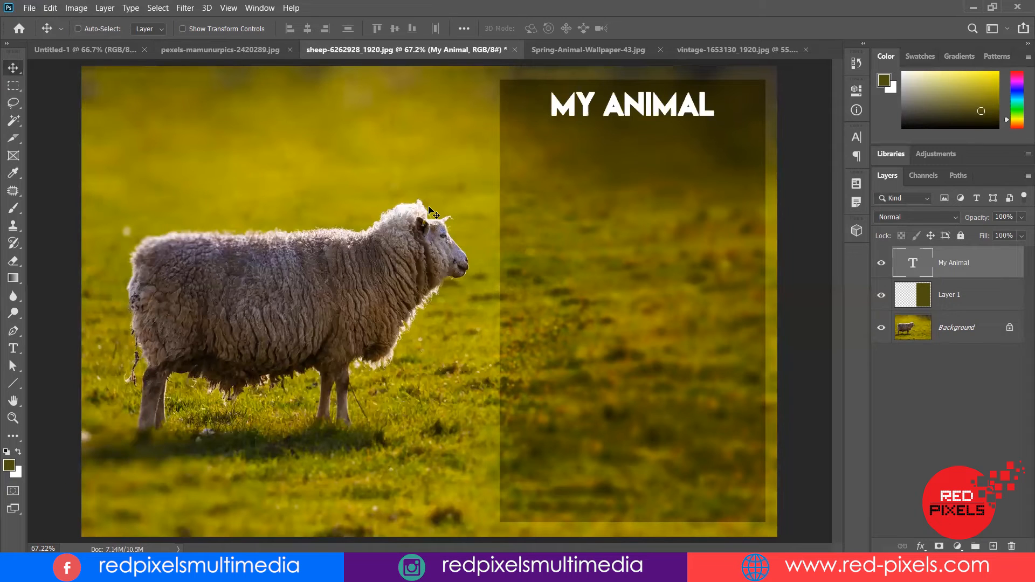
- Scale the "MY ANIMAL" heading proportionally to about 134% so it nearly spans the olive rectangle's width
key(ctrl+t)
drag(716, 119, 743, 124)
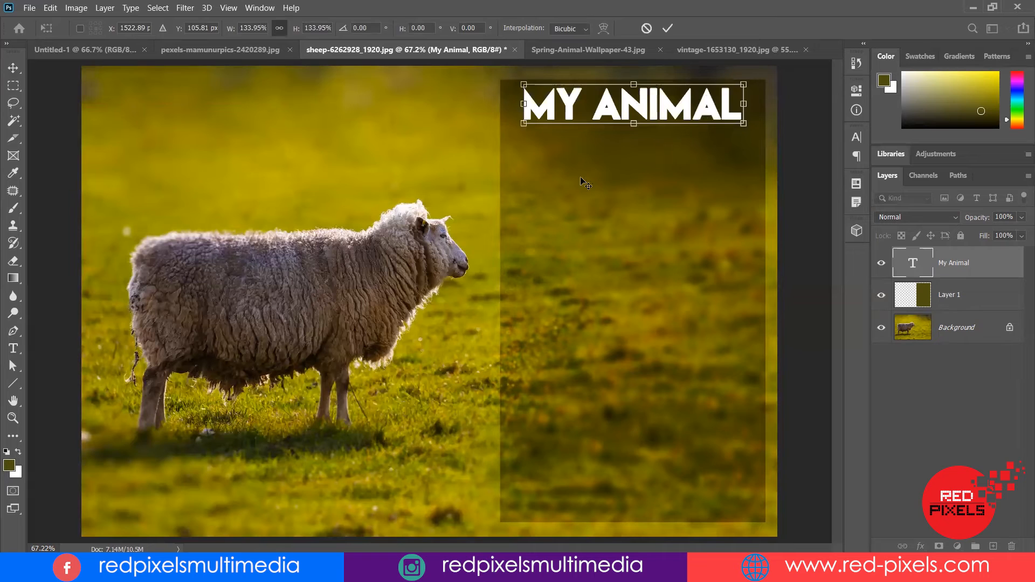
key(Return)
- Recolour the "MY ANIMAL" heading with the yellow sampled from the blurred grass above the sheep
key(i)
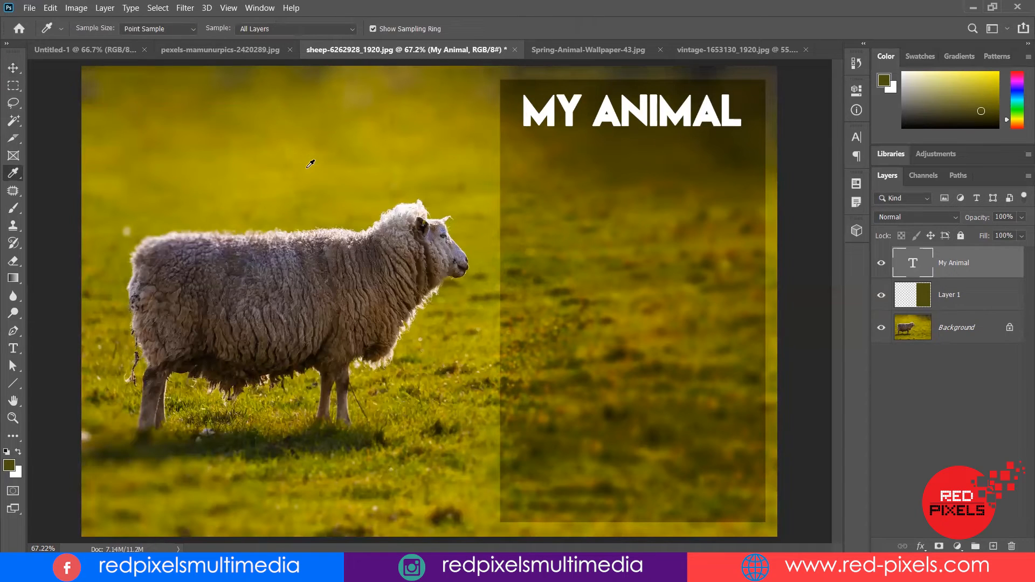
click(311, 155)
key(alt+BackSpace)
key(v)
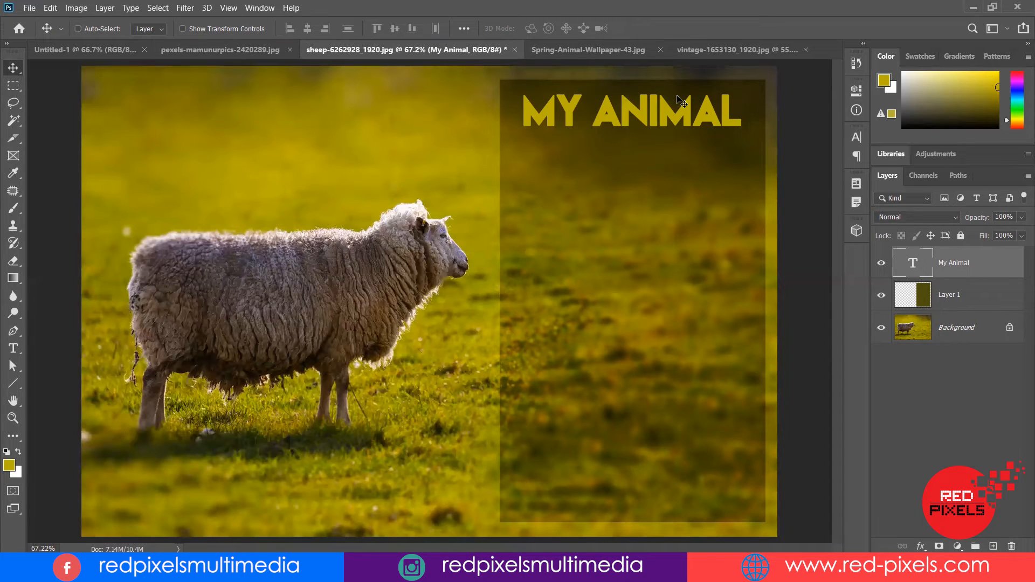
key(ctrl+z)
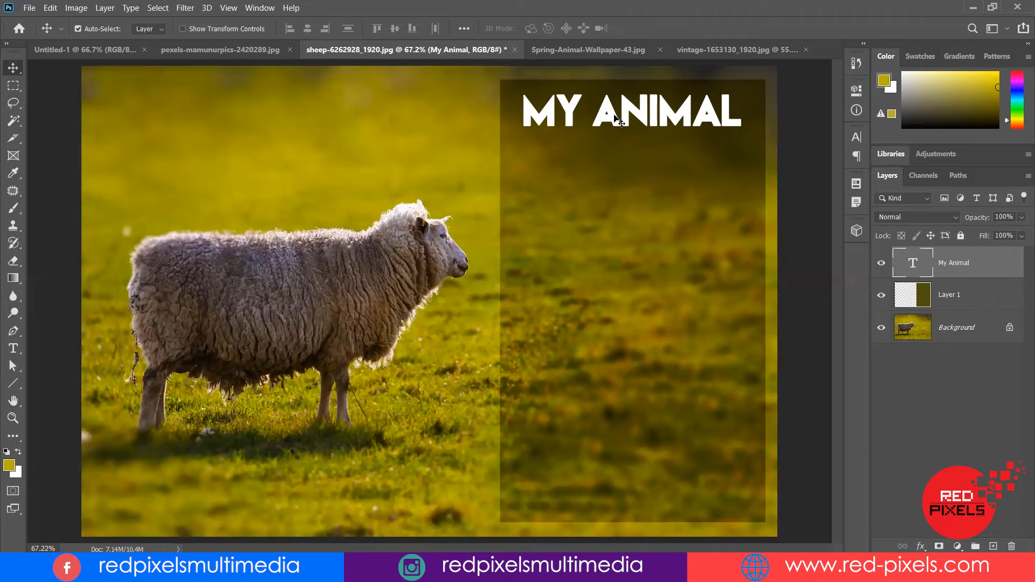
key(alt+BackSpace)
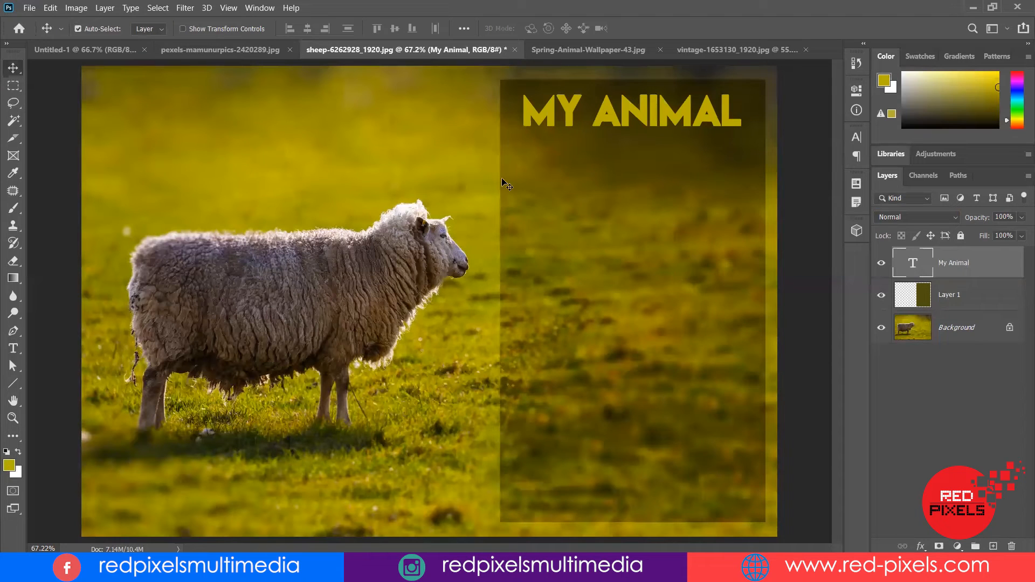
- Reset the foreground and background colours to default black and white, and try a black fill on the heading
key(d)
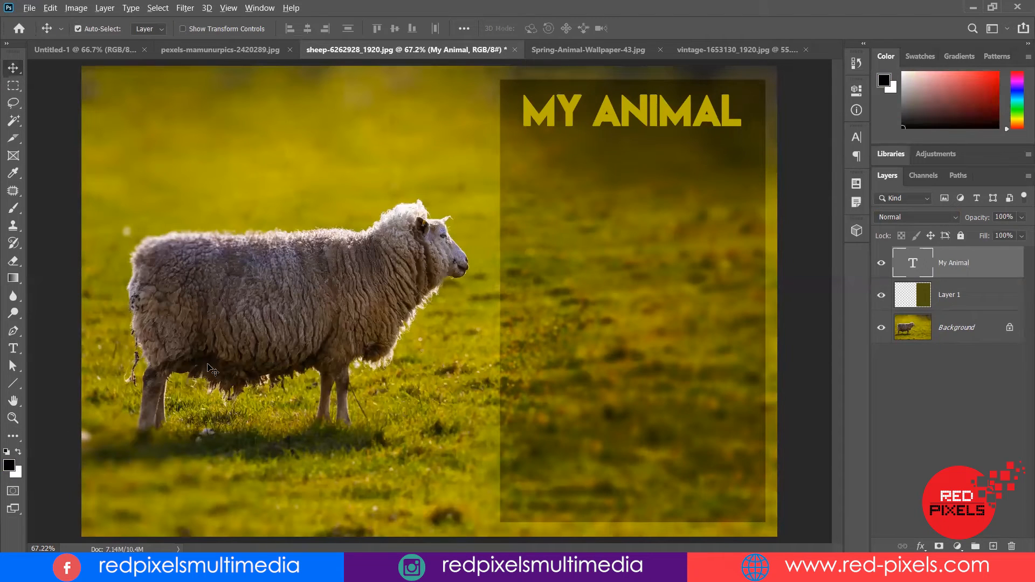
key(alt+BackSpace)
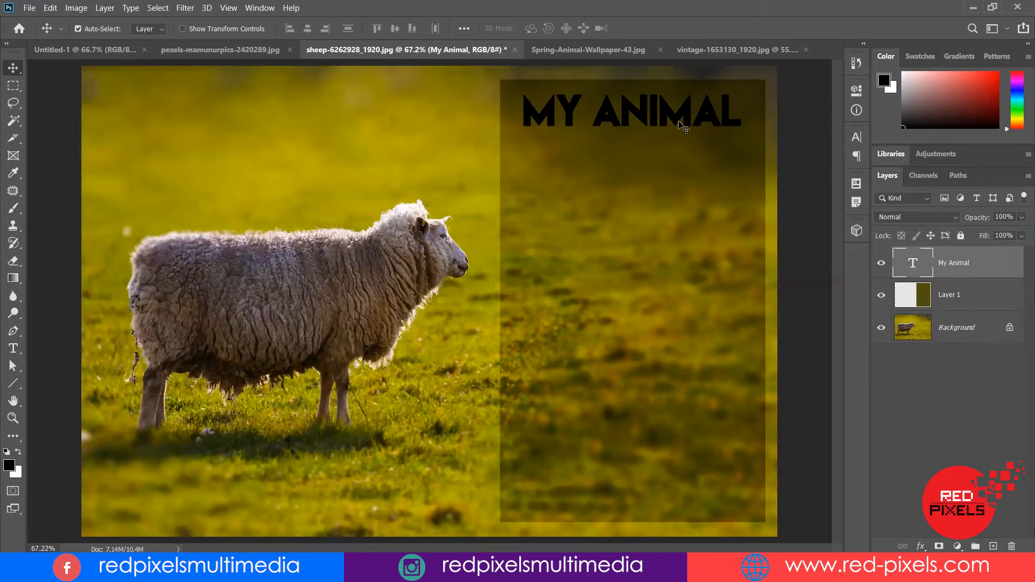
key(ctrl+z)
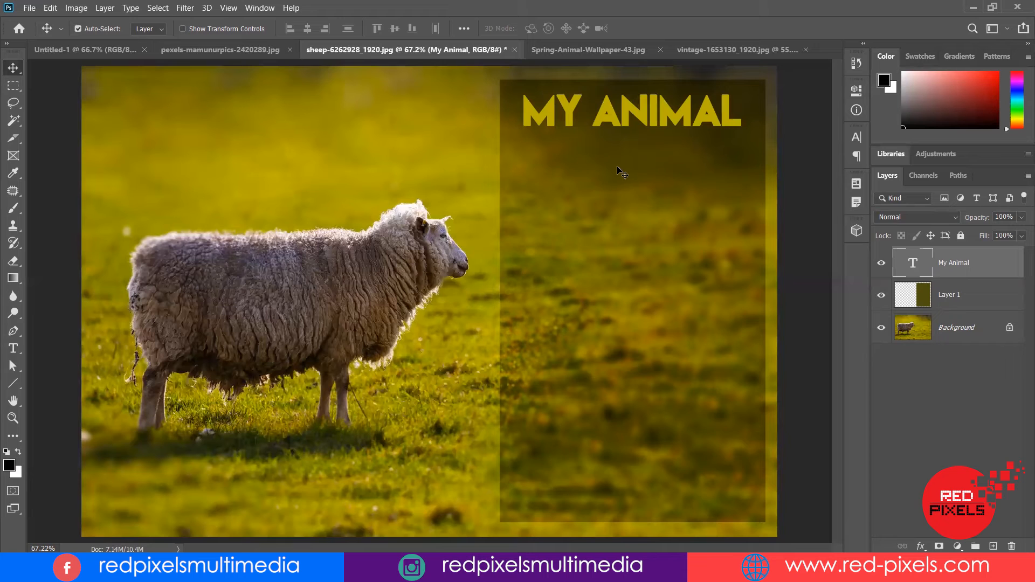
- Compare the olive rectangle's layer in Normal and Overlay blend modes, ending on Overlay
click(927, 304)
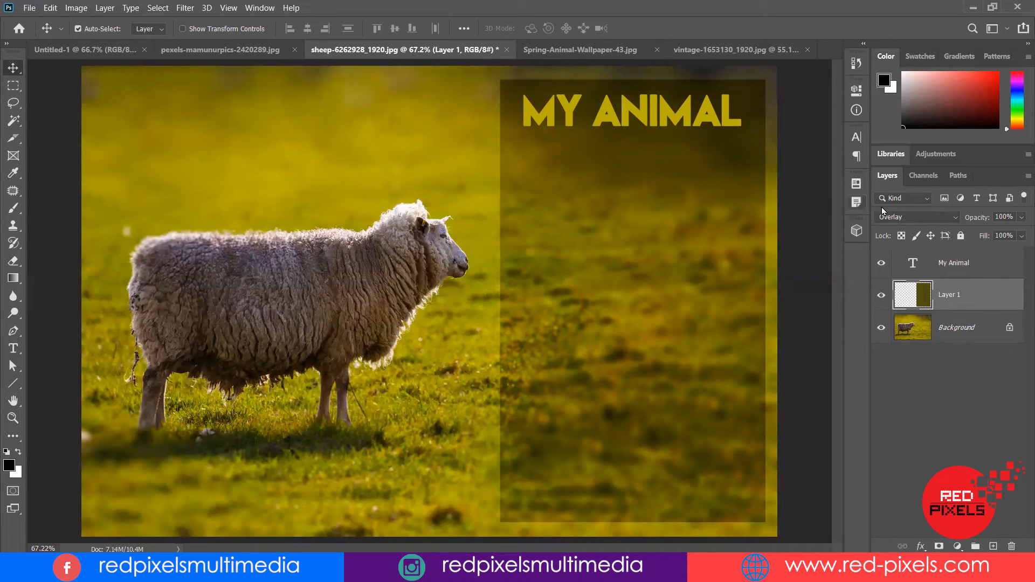
click(909, 218)
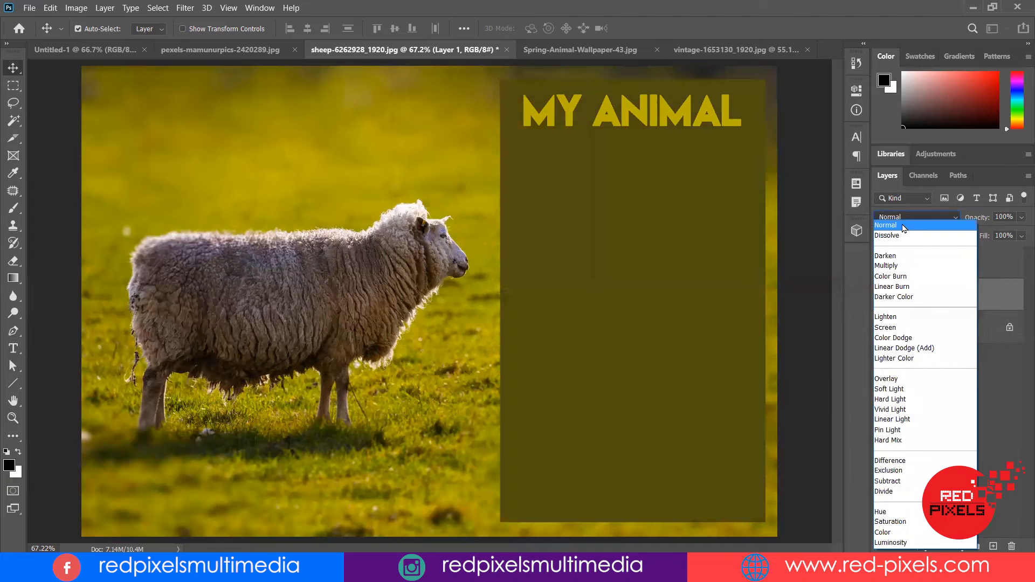
click(904, 227)
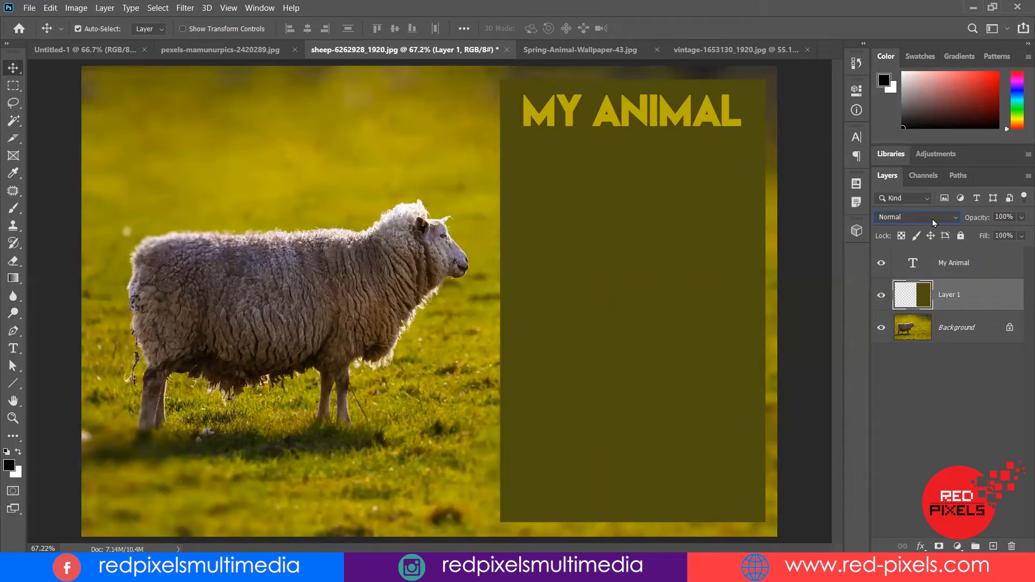
key(o)
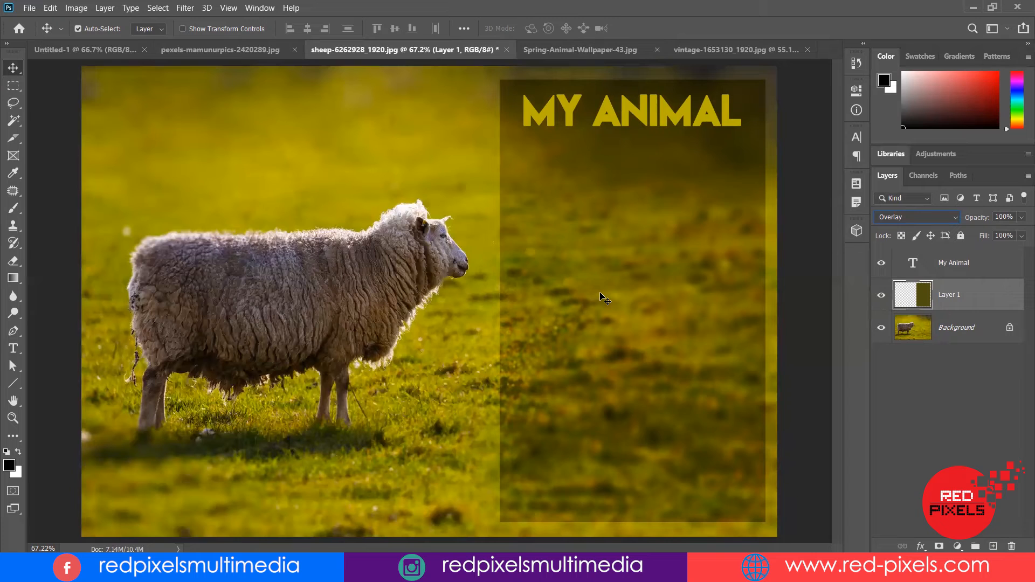
- Add a paragraph text box filling the olive rectangle below the heading and left-align its placeholder text
click(13, 348)
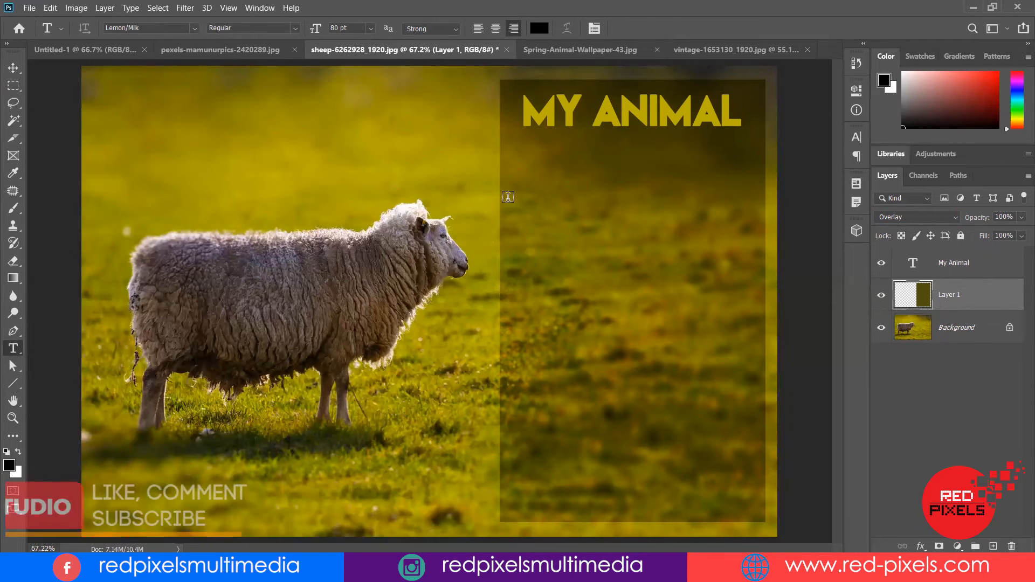
drag(515, 161, 751, 508)
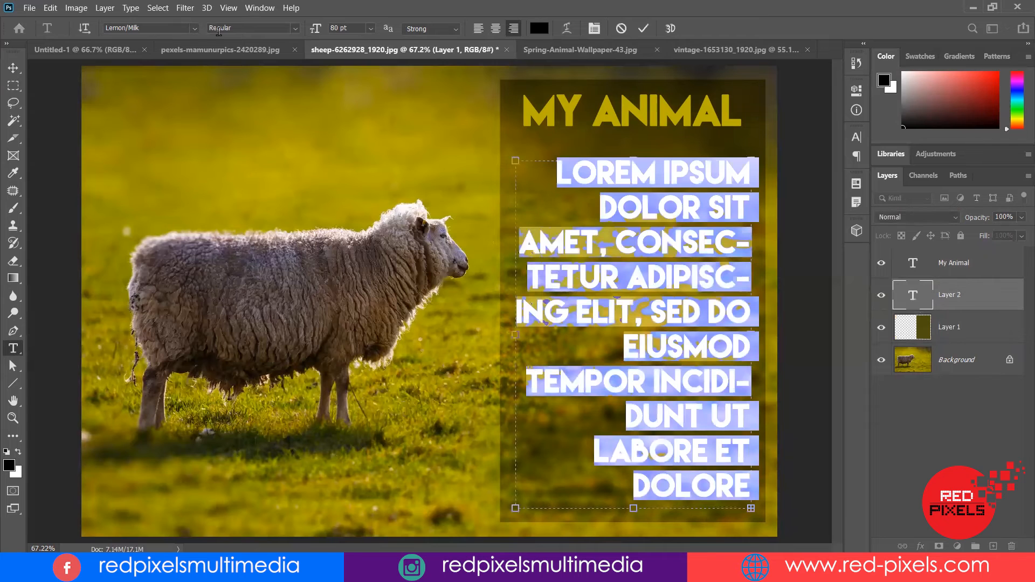
click(478, 28)
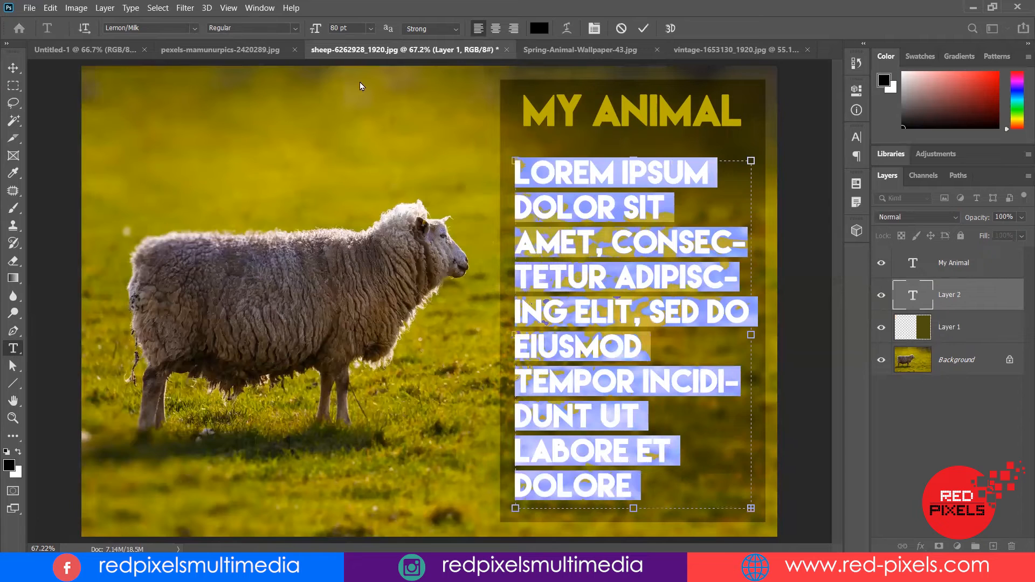
- Set the placeholder paragraph's font to Montserrat ExtraLight
click(170, 29)
text(m)
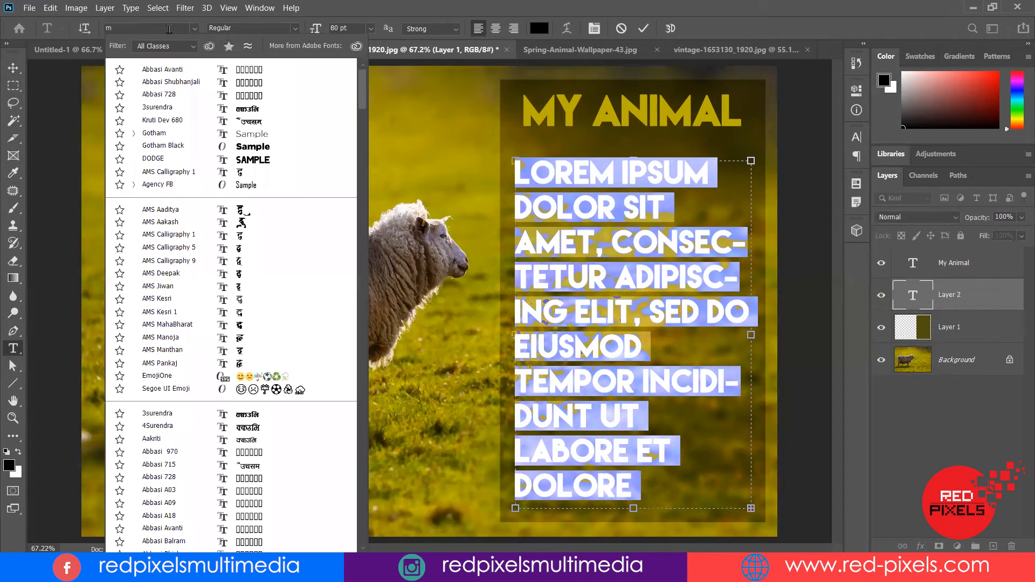
text(onts)
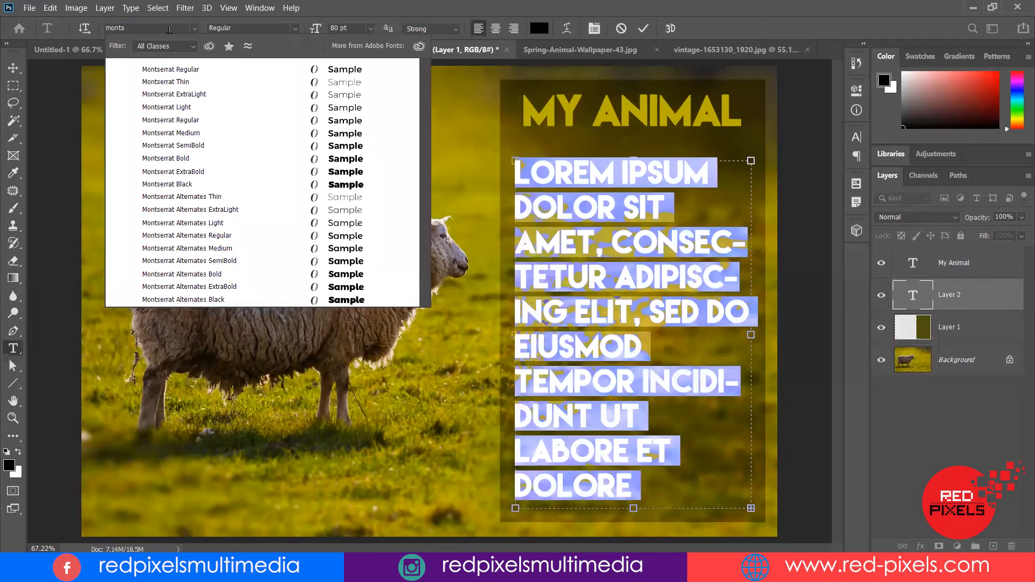
key(Down)
key(Down)
key(Down)
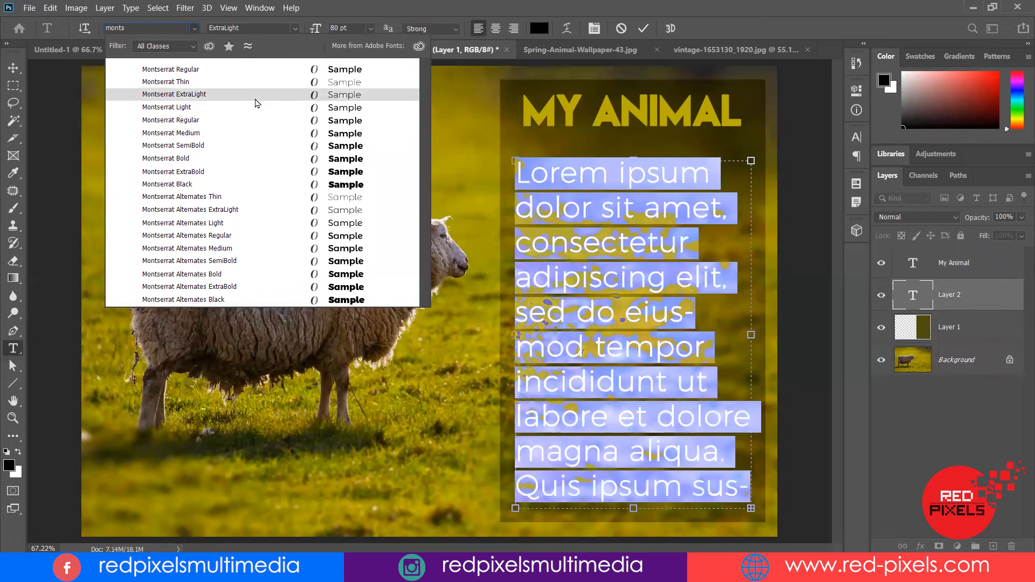
click(256, 98)
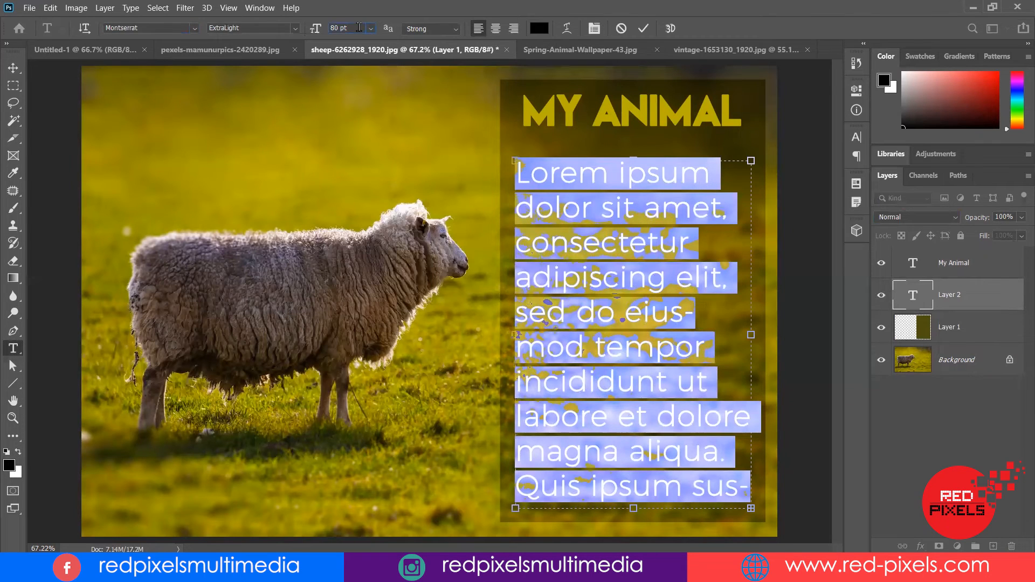
- Reduce the placeholder paragraph's text size to 30 pt
scroll(358, 27, down, 20)
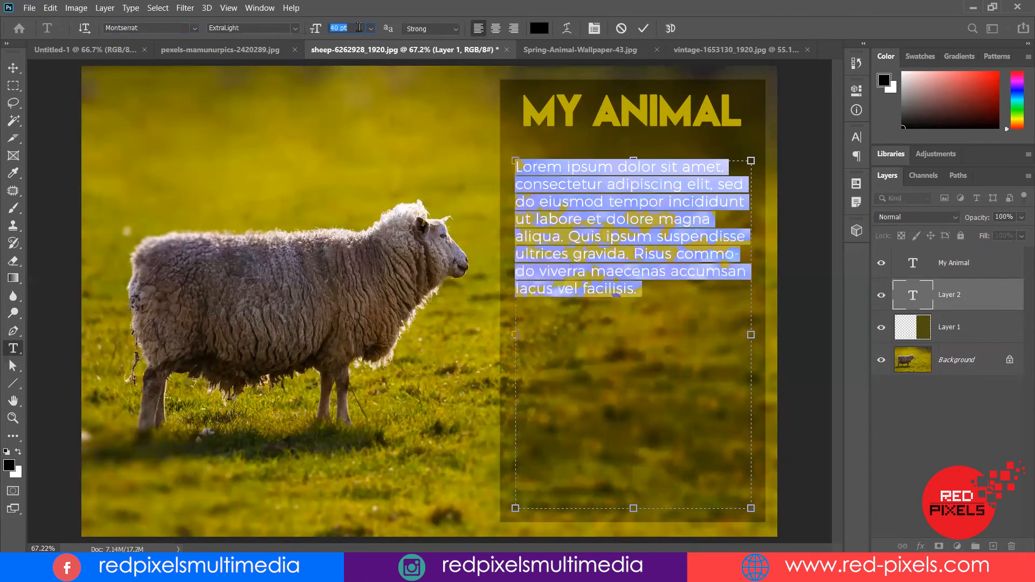
scroll(359, 27, down, 10)
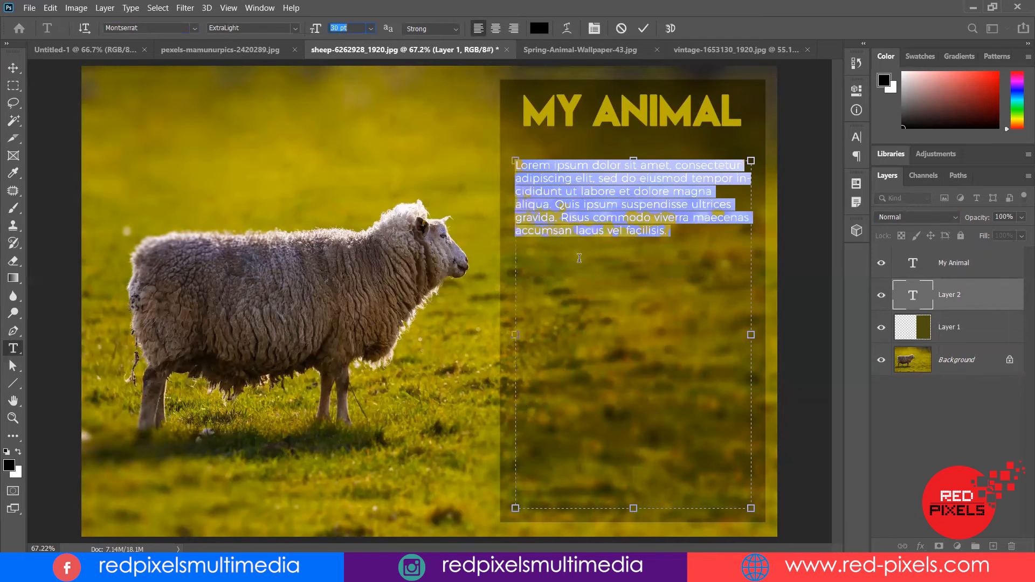
click(579, 259)
drag(673, 234, 503, 164)
click(690, 236)
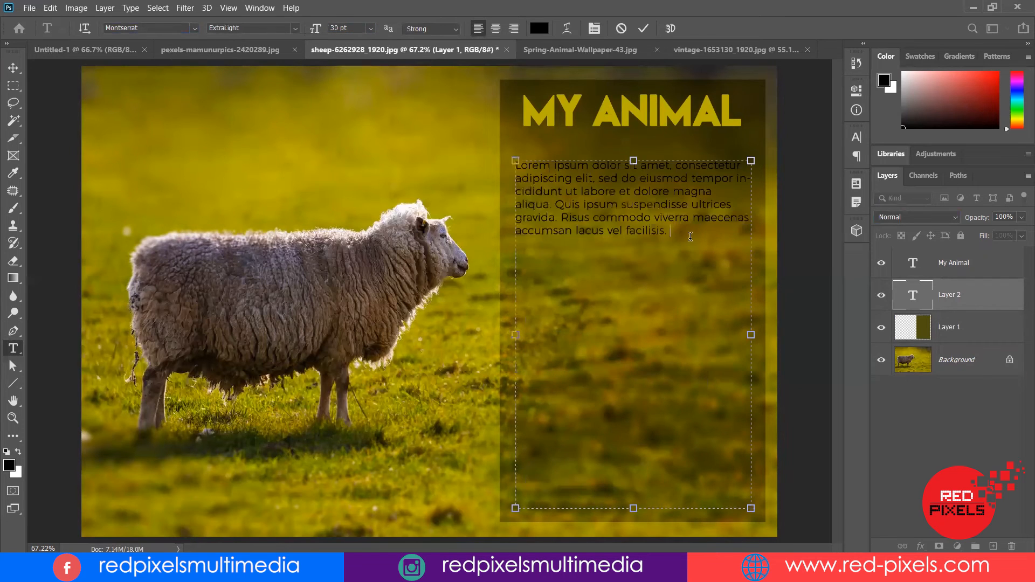
- Replace the paragraph with pasted Lorem Ipsum text filling the box and split it into two paragraphs after "accusantium dolo"
key(ctrl+a)
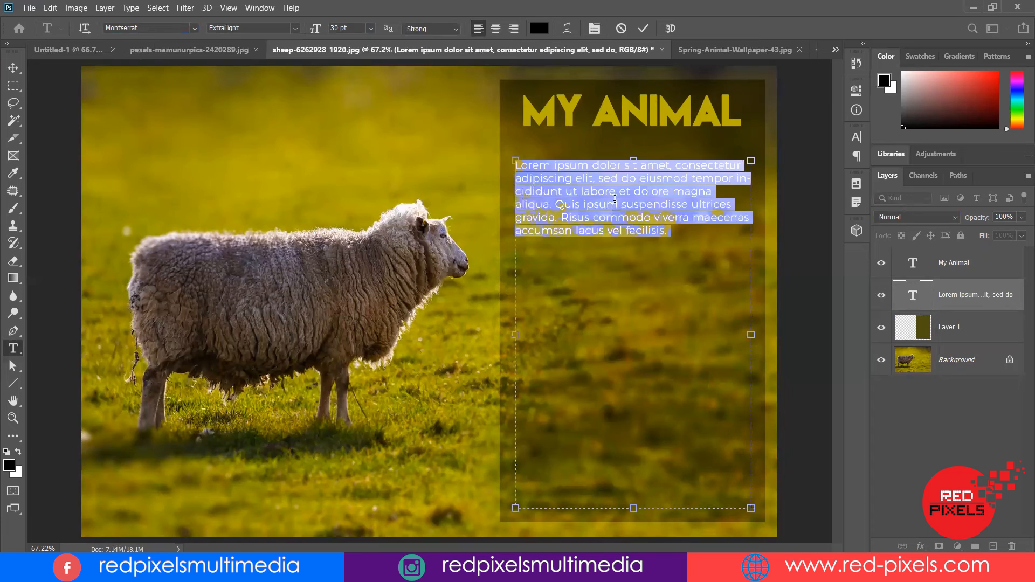
key(BackSpace)
click(130, 8)
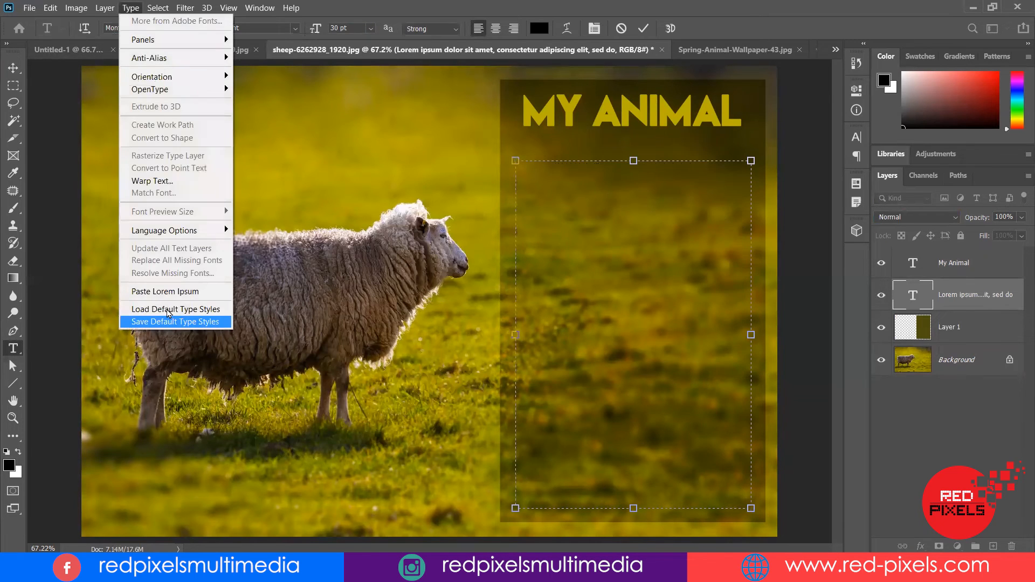
click(167, 294)
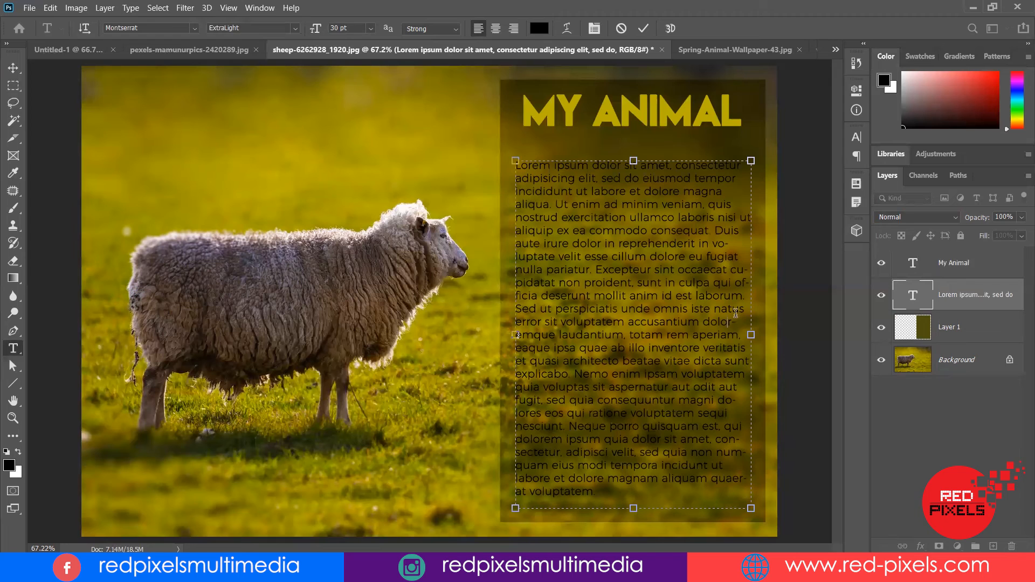
key(Return)
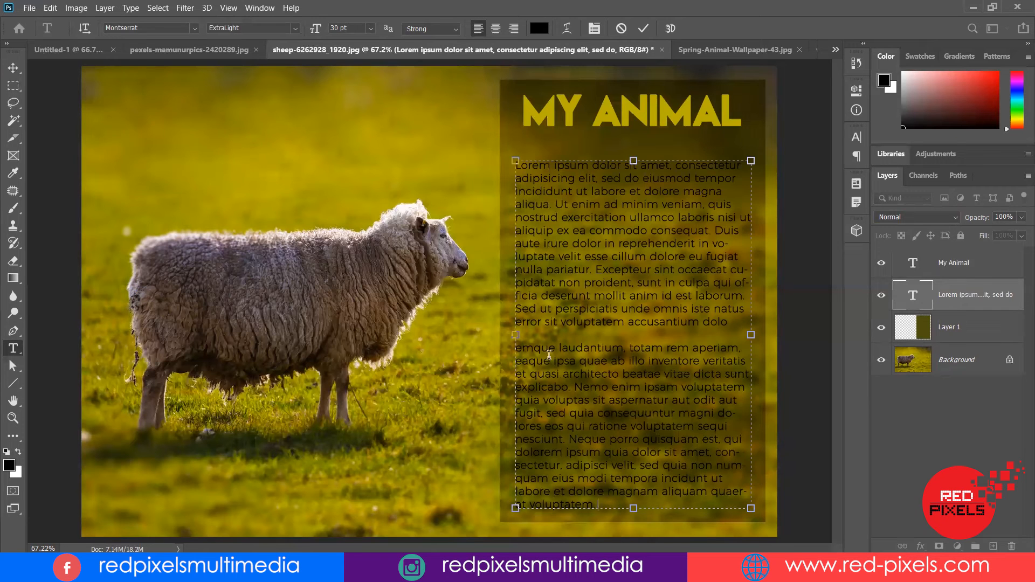
- Recolour all of the Lorem Ipsum body text white and finish editing it
key(ctrl+a)
click(18, 451)
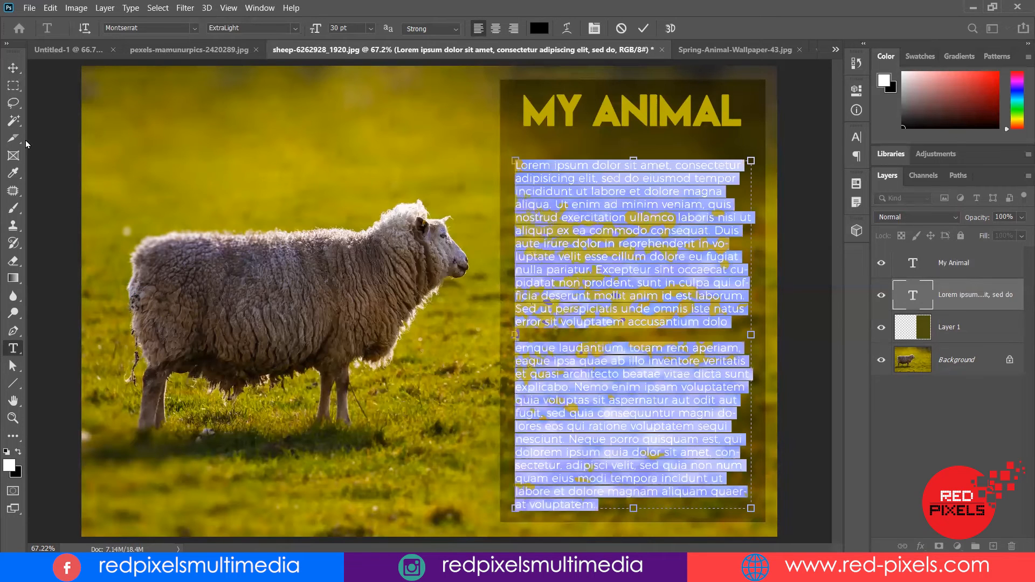
click(13, 67)
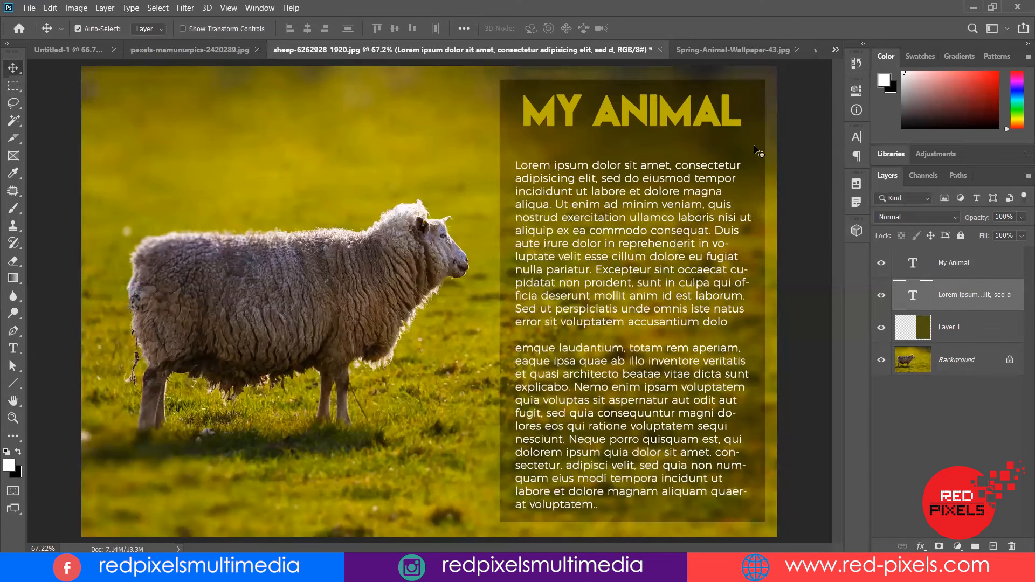
- Duplicate the olive Overlay rectangle's layer to darken the text panel, and compare it with the copy hidden and shown
click(772, 351)
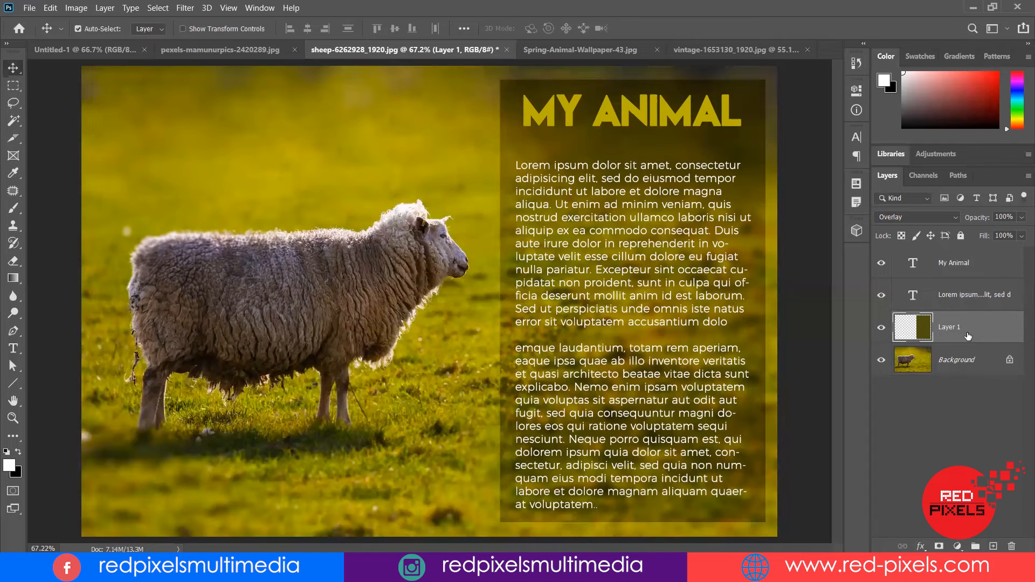
drag(958, 336, 1004, 404)
key(ctrl+j)
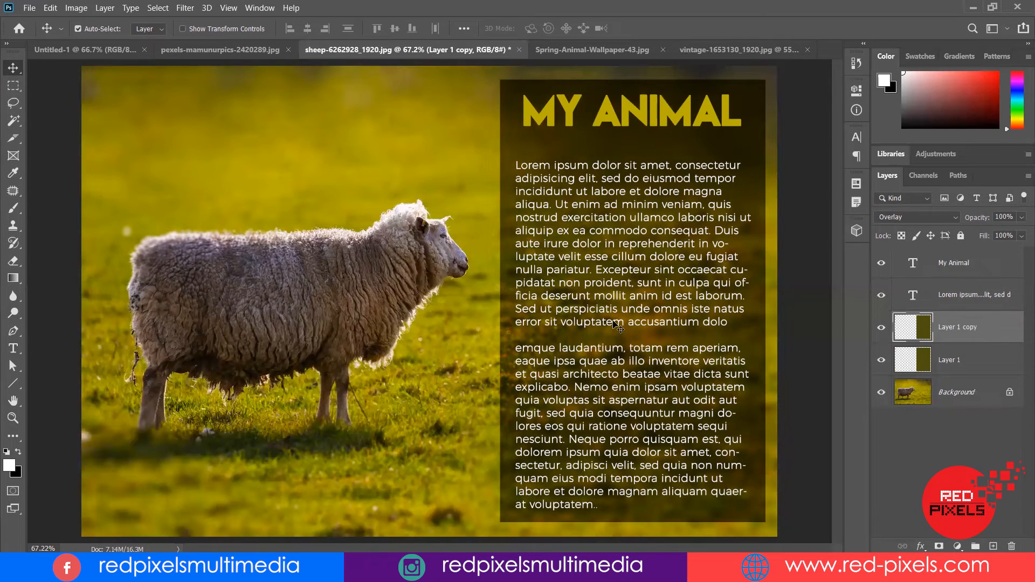
click(882, 328)
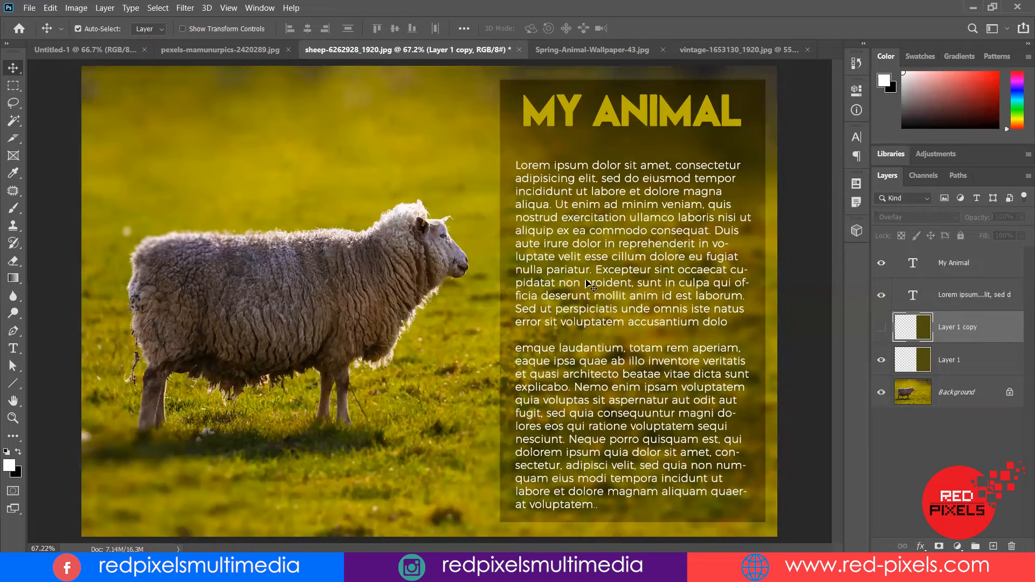
click(880, 328)
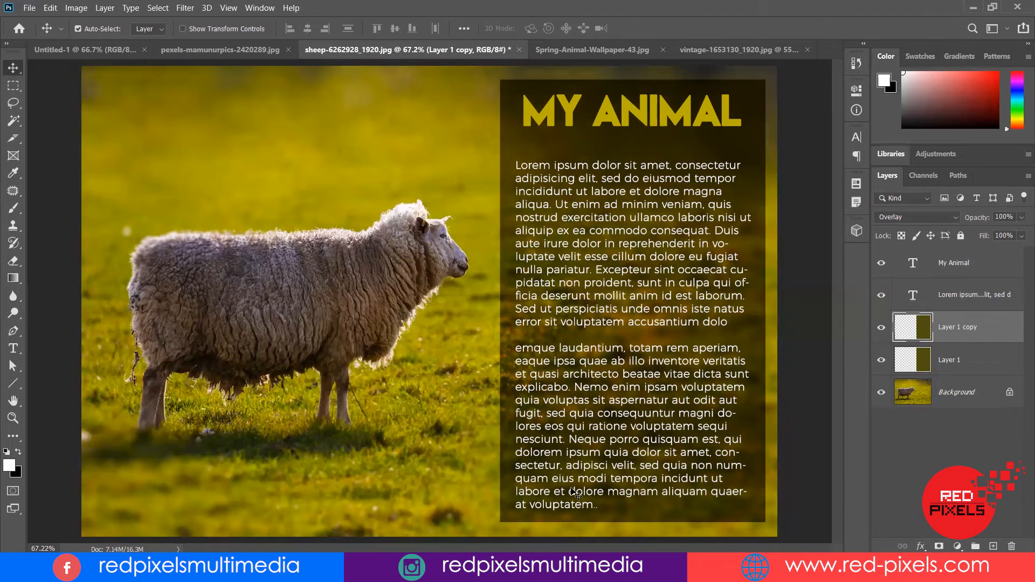
click(617, 170)
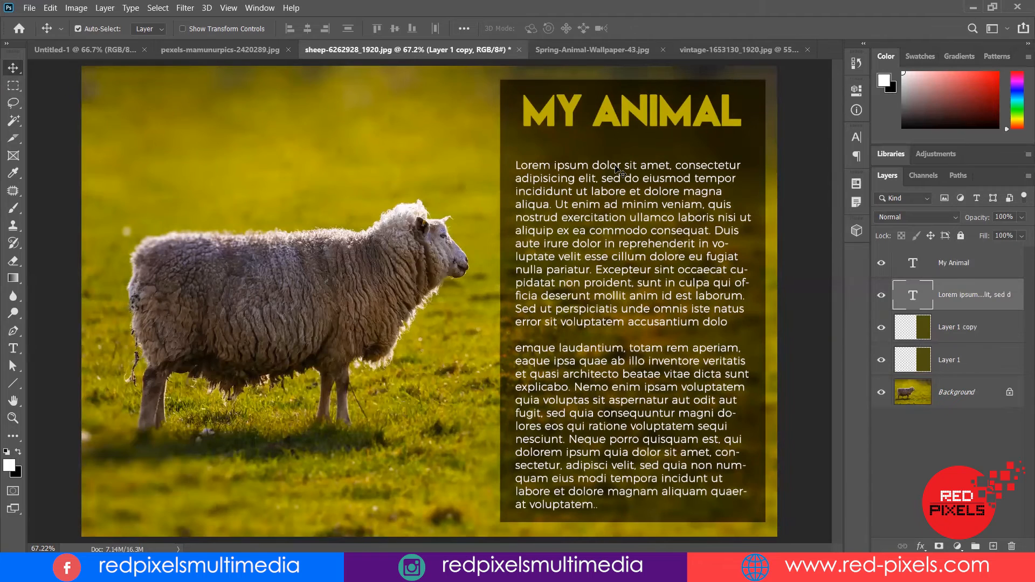
- Nudge the Lorem Ipsum body text up slightly and justify its paragraphs with the last line aligned left
drag(615, 160, 615, 152)
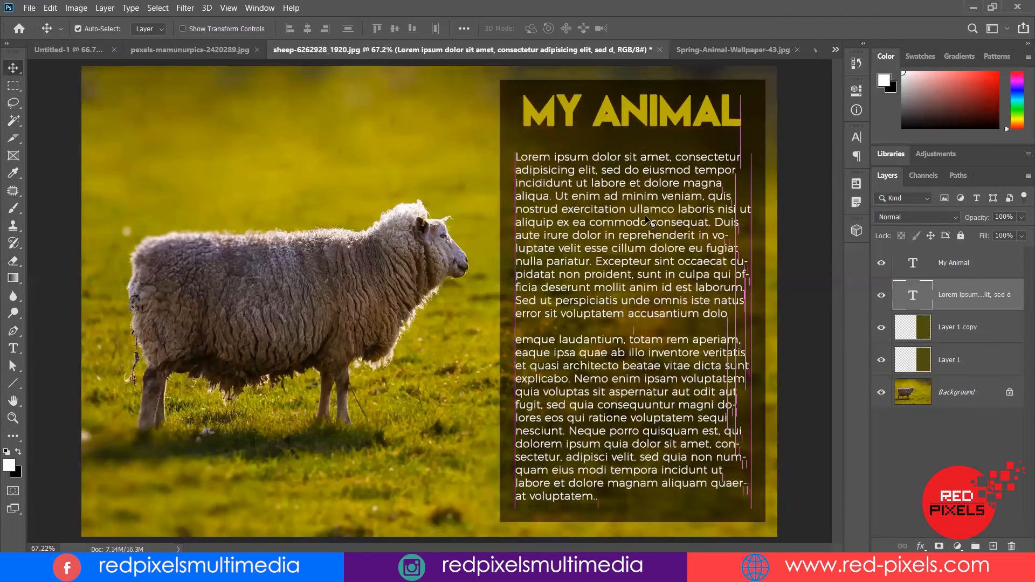
key(t)
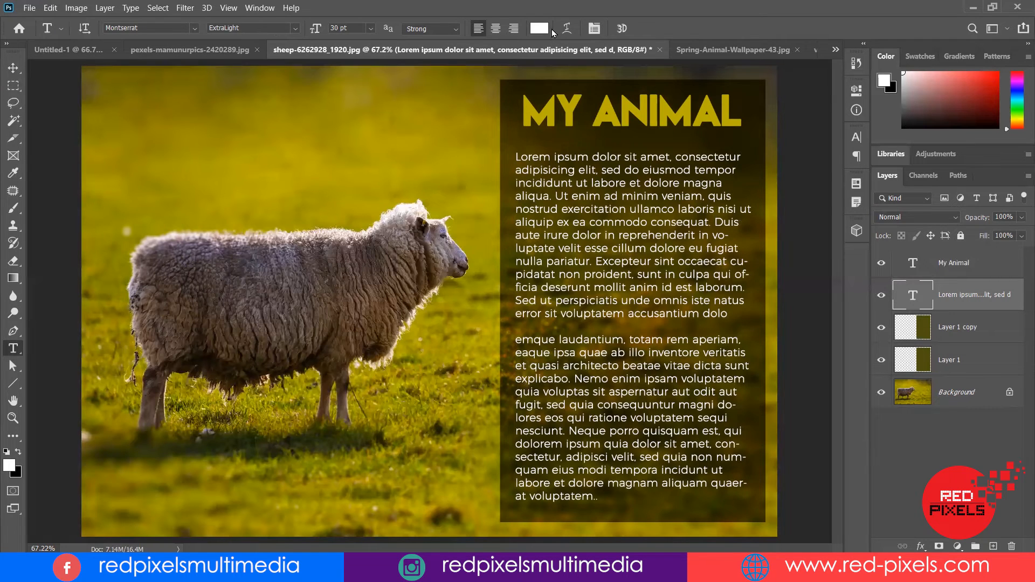
click(595, 28)
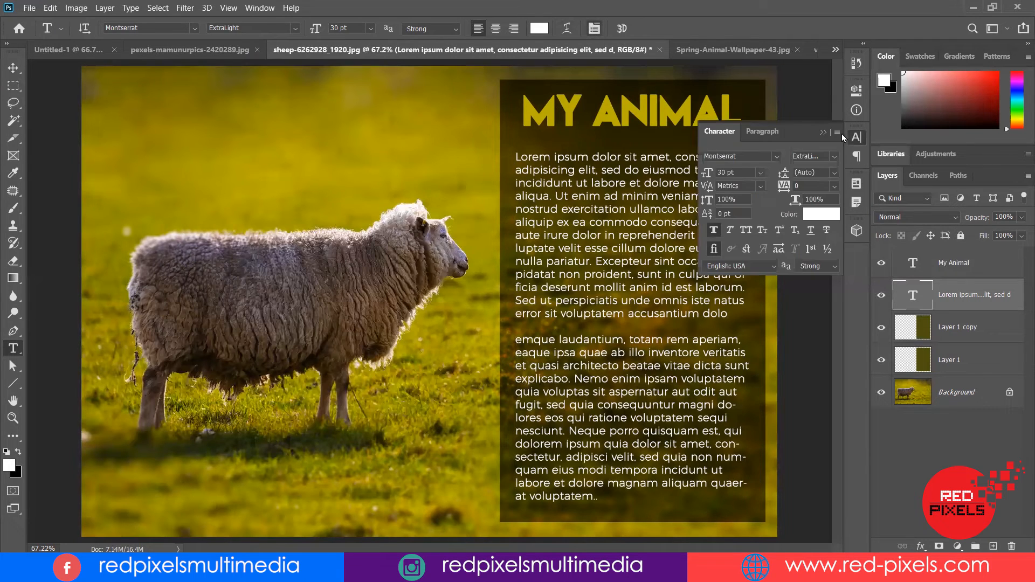
click(761, 134)
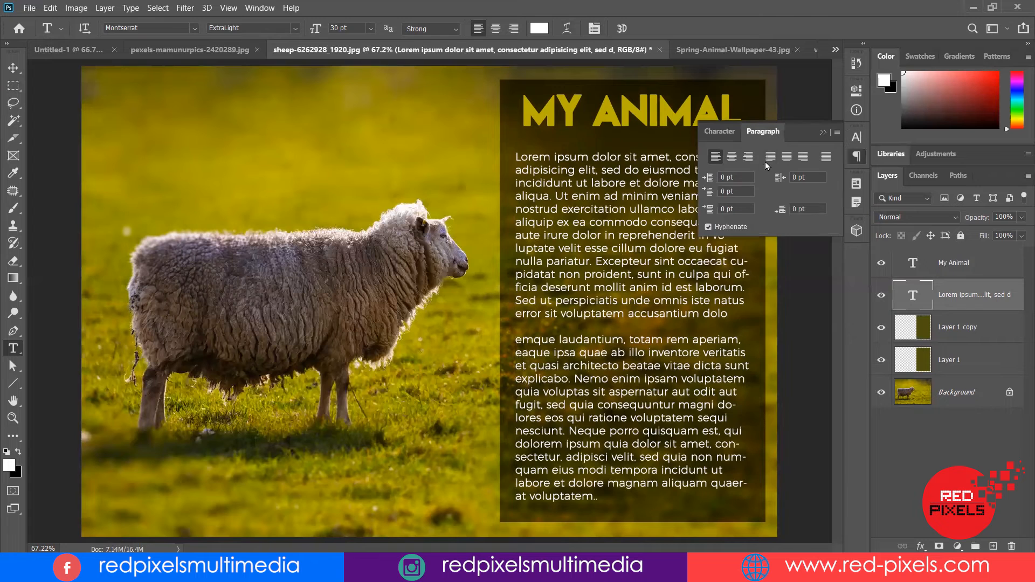
click(770, 157)
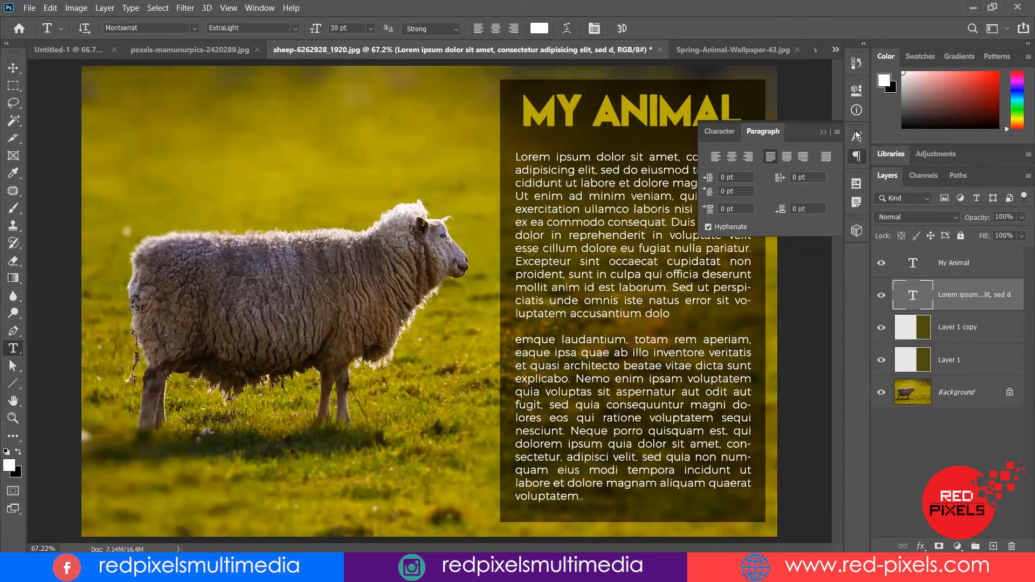
click(856, 159)
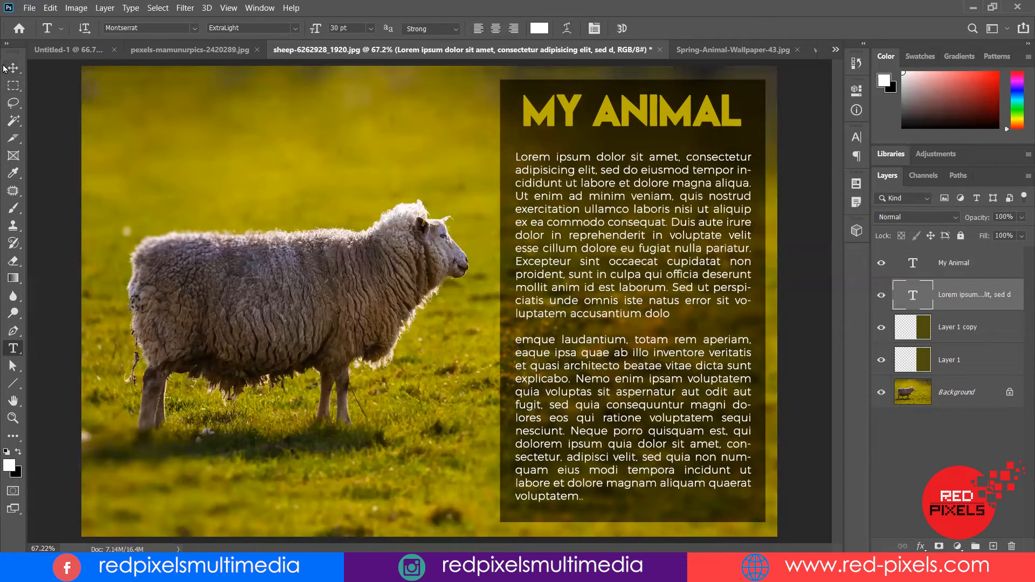
- Move the My Animal heading down slightly towards the body text and deselect it
click(13, 67)
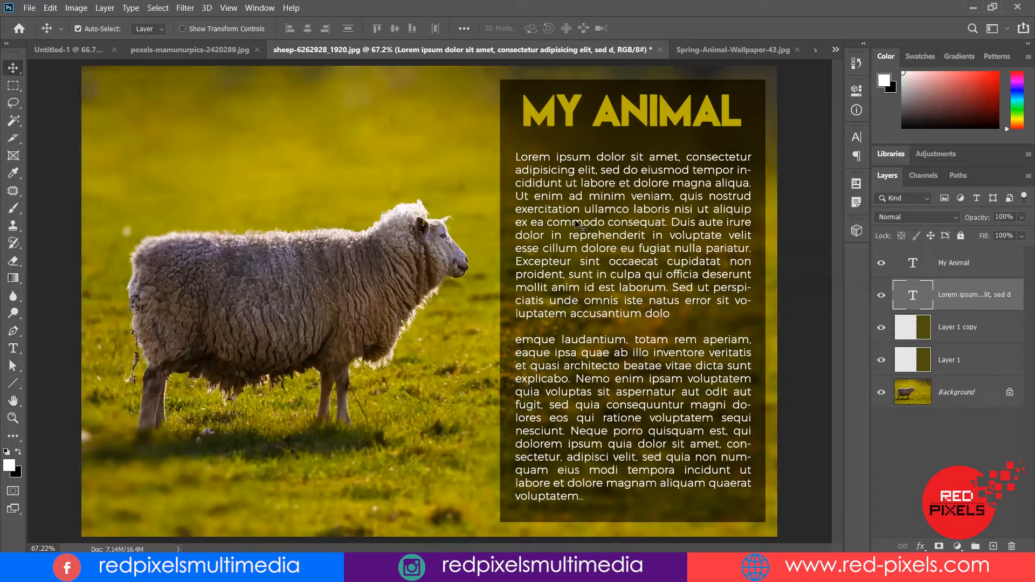
click(649, 117)
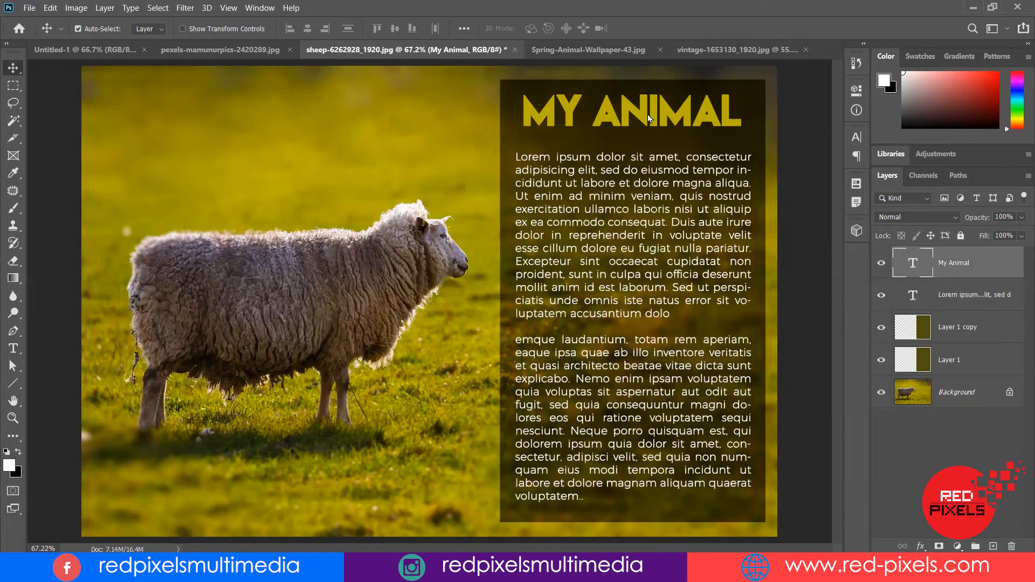
key(shift+Down)
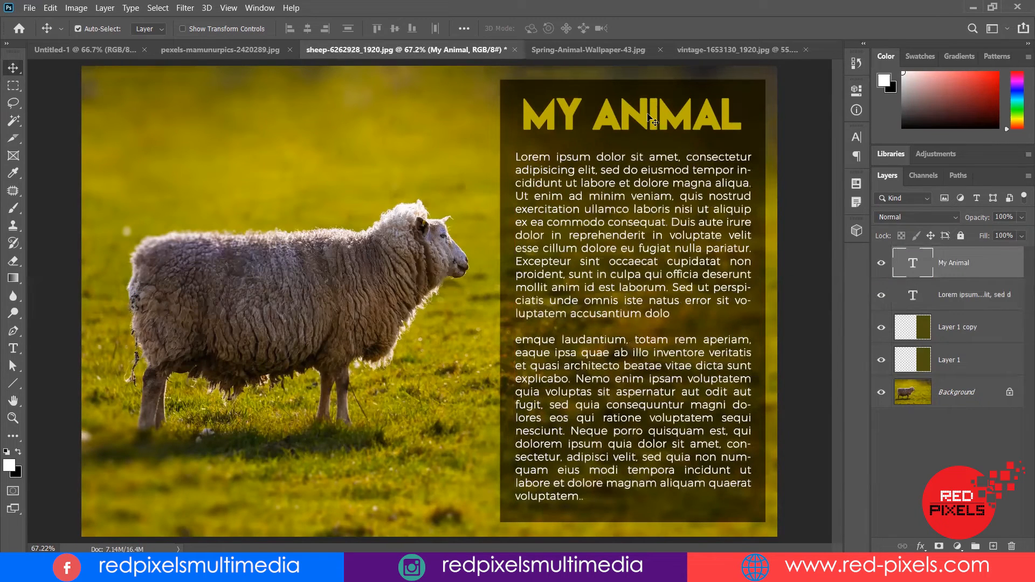
click(783, 144)
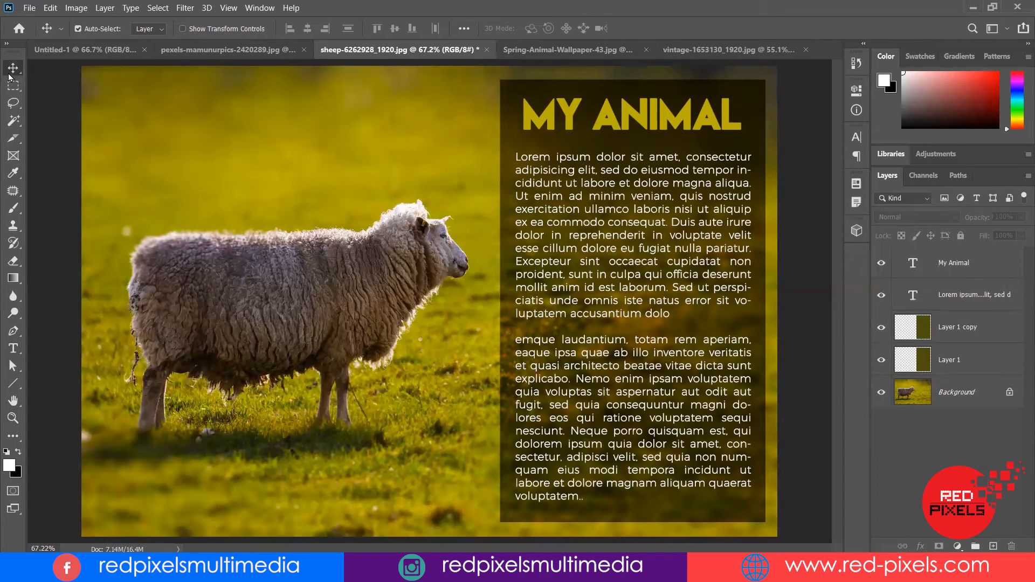
- With the Patch tool active, bring Spring-Animal-Wallpaper-43.jpg back to a single lamb outlined by a selection
click(13, 190)
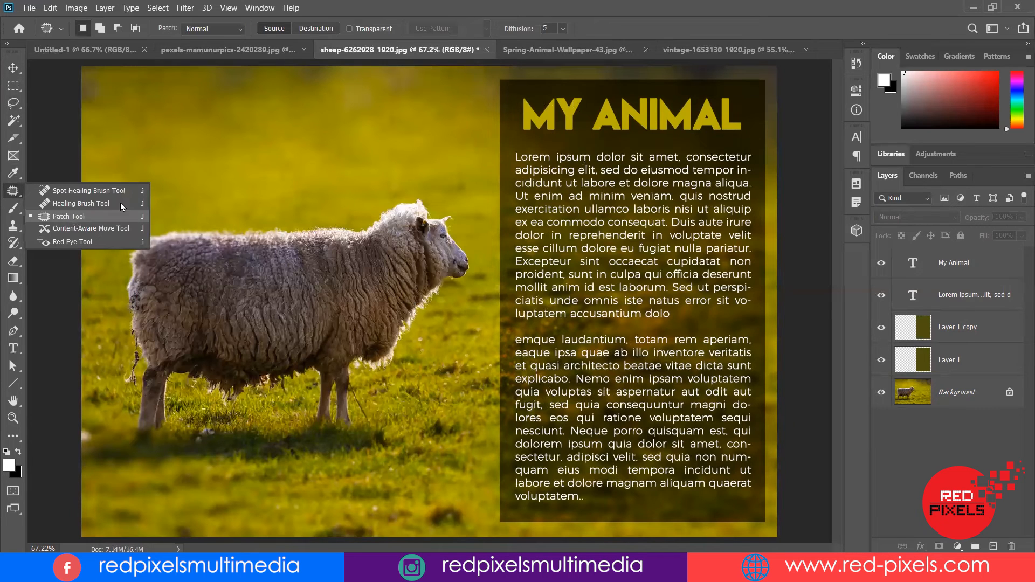
click(525, 52)
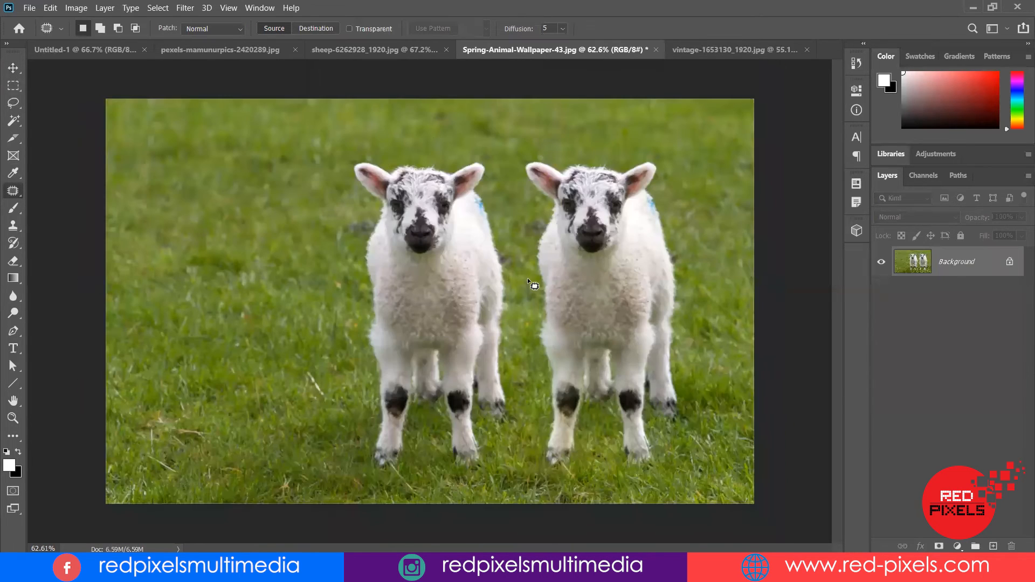
drag(531, 275, 527, 266)
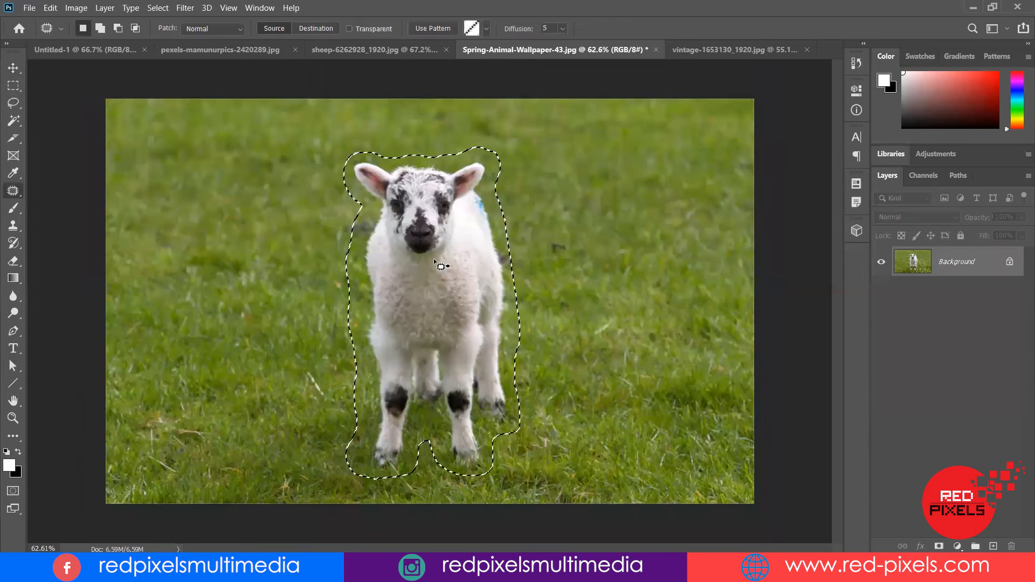
- Try replacing the outlined lamb with nearby grass in Source mode and duplicating it to its right in Destination mode, undoing both patches
drag(439, 261, 599, 265)
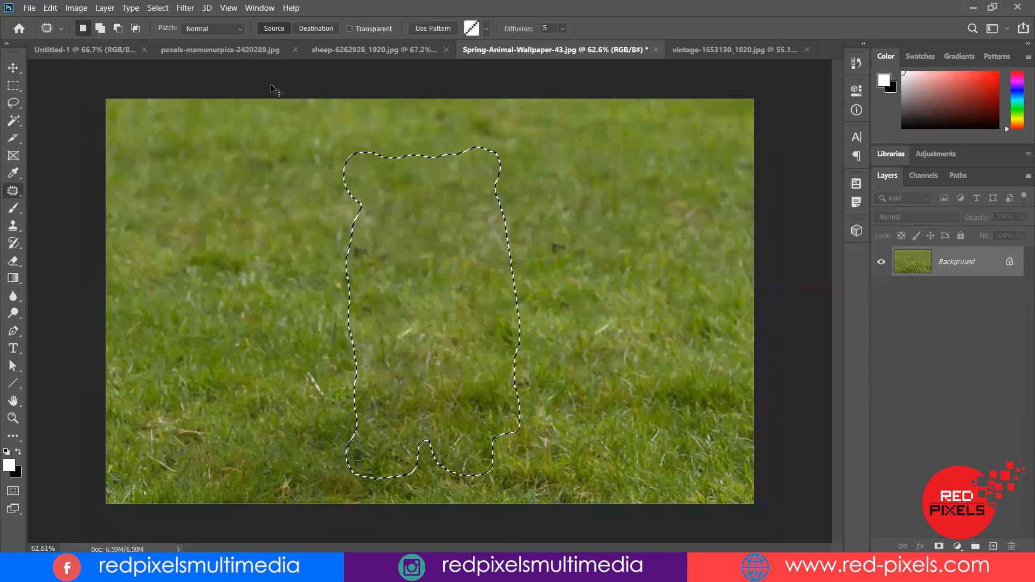
key(ctrl+z)
click(309, 29)
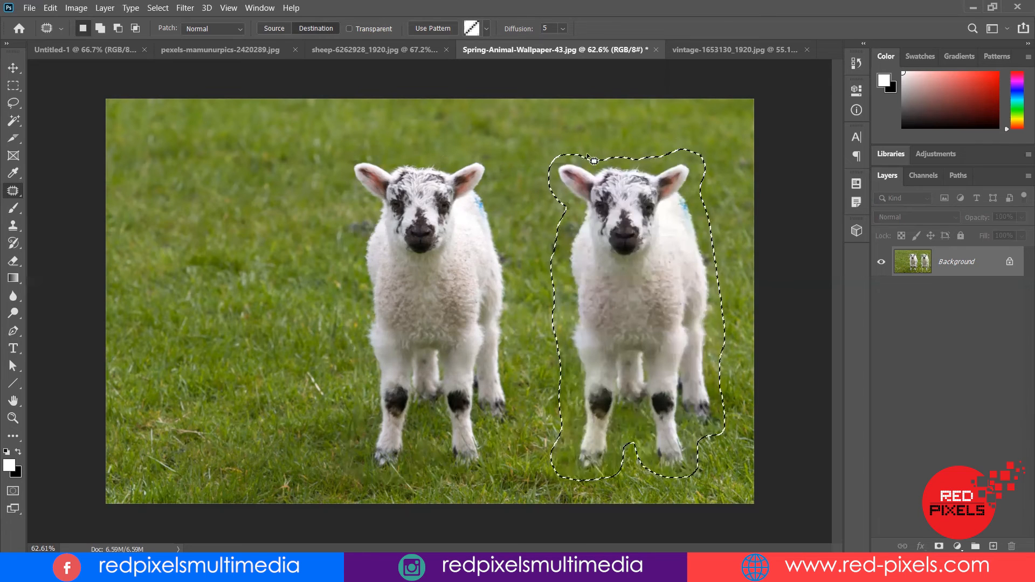
key(ctrl+d)
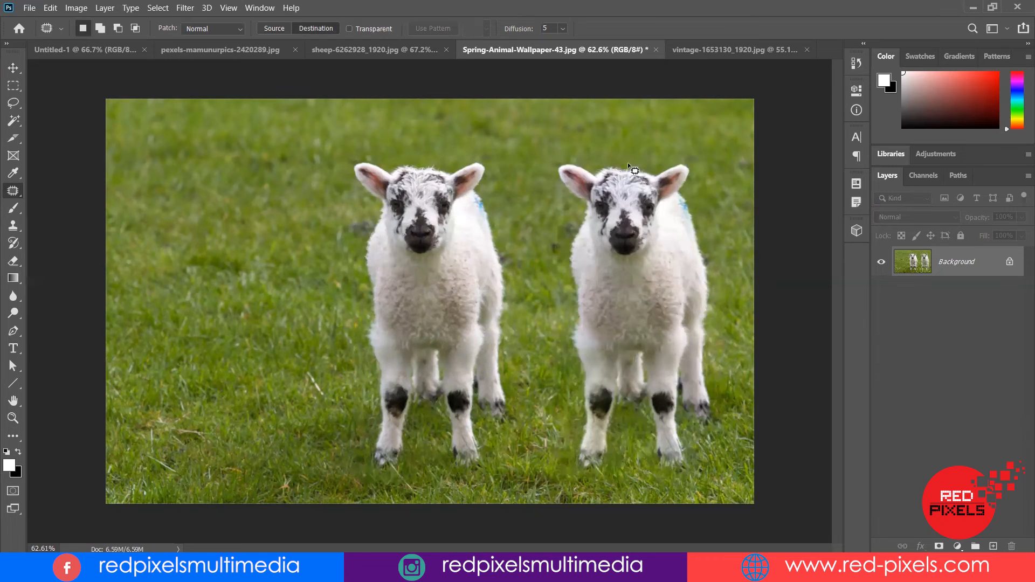
key(ctrl+z)
key(ctrl+z)
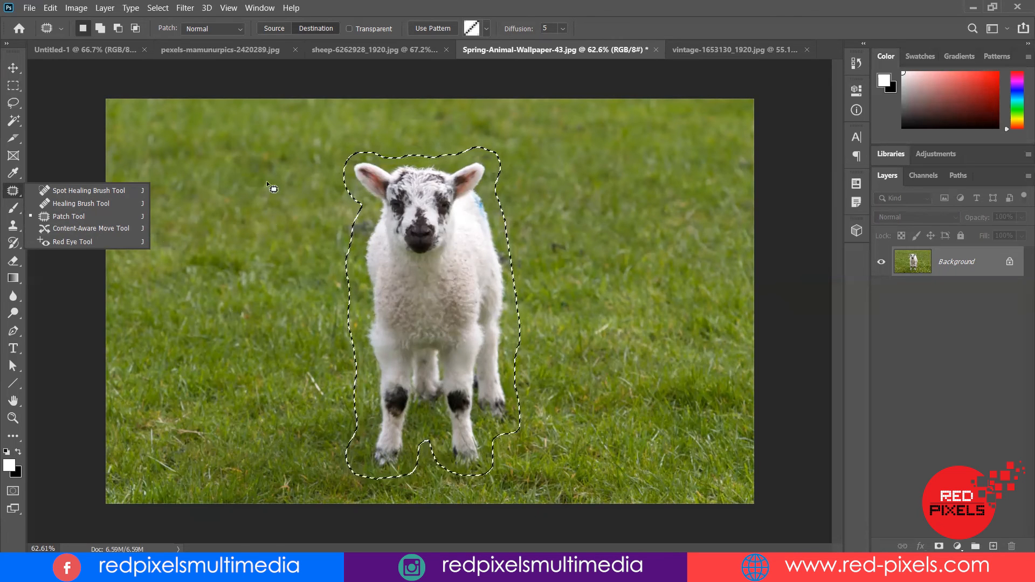
- Compare the Content-Aware Move tool's Move and Extend modes with the Patch tool's Source and Destination options
click(71, 232)
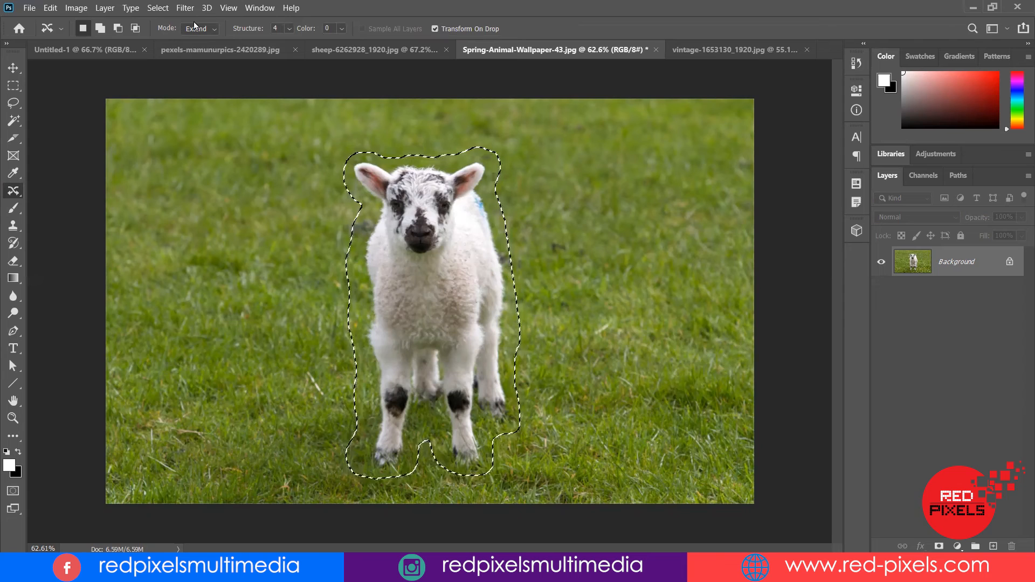
click(215, 28)
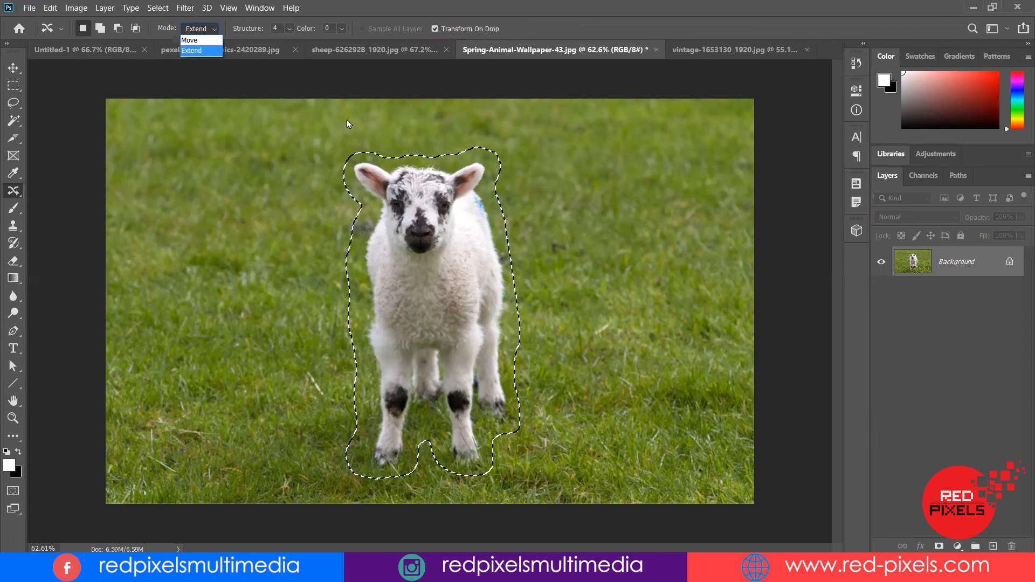
click(14, 190)
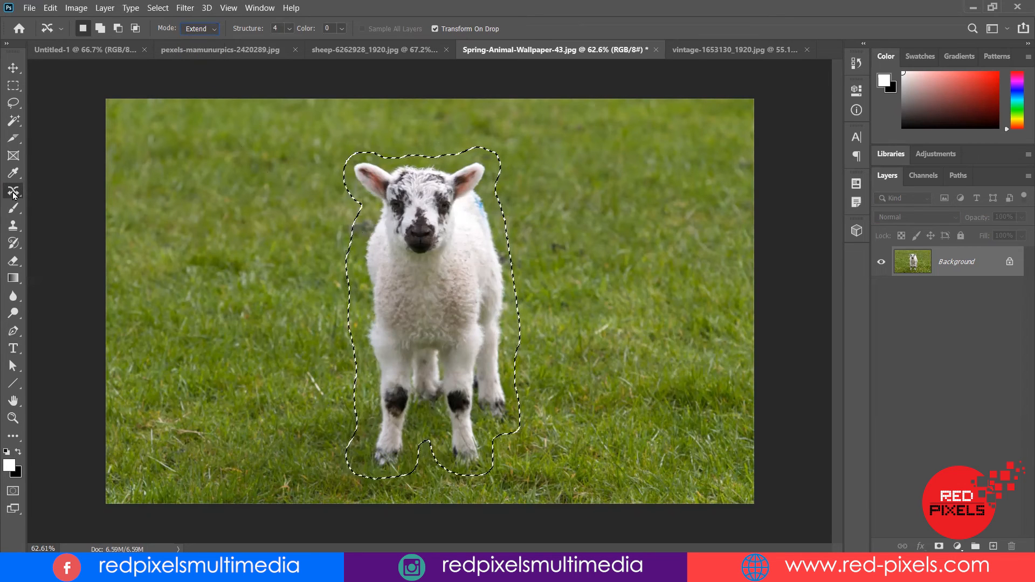
click(66, 217)
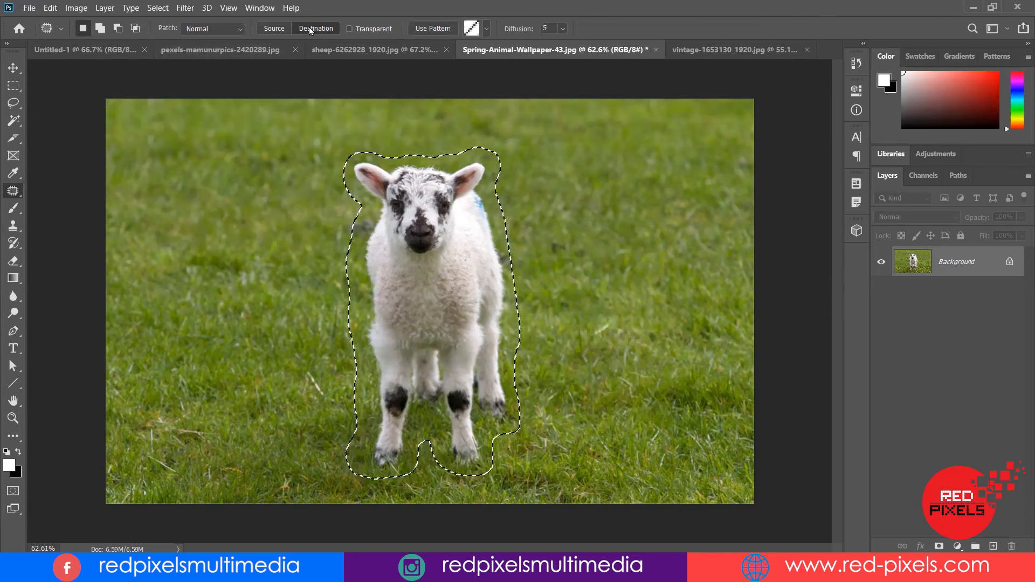
right_click(9, 197)
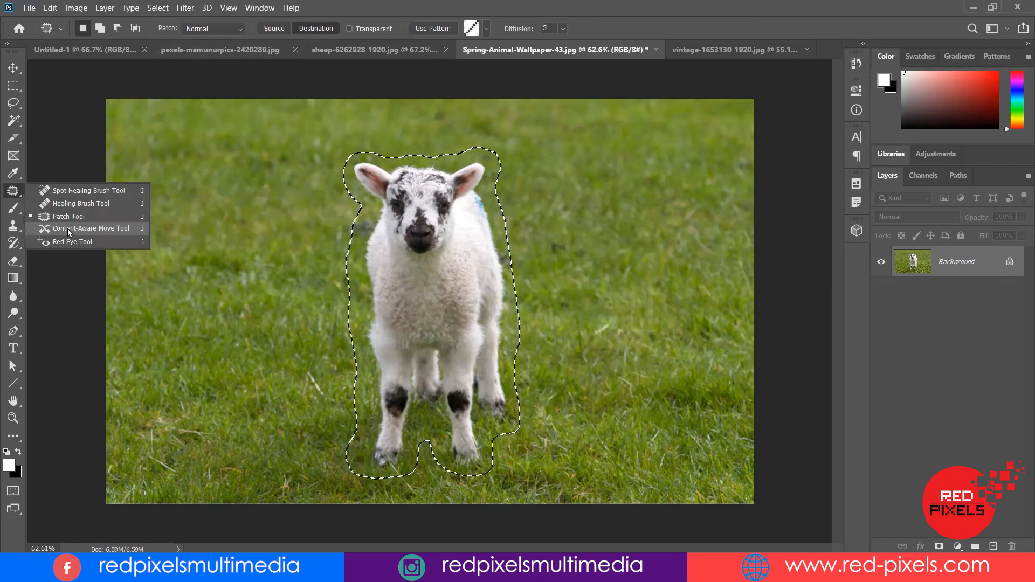
- Relocate the outlined lamb to the grass on its left using the Content-Aware Move tool in Move mode
click(70, 228)
click(214, 29)
click(198, 39)
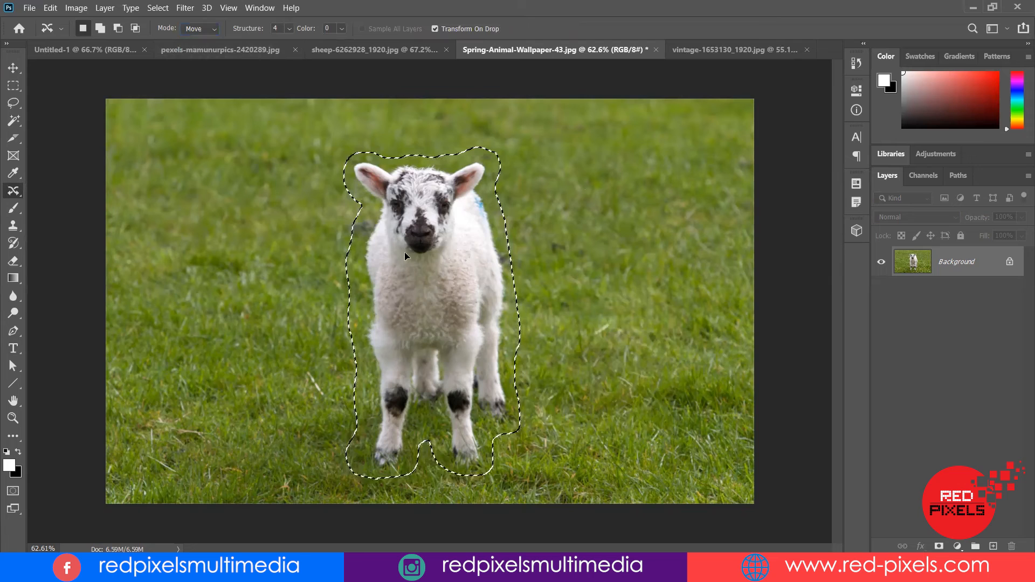
drag(402, 252, 358, 252)
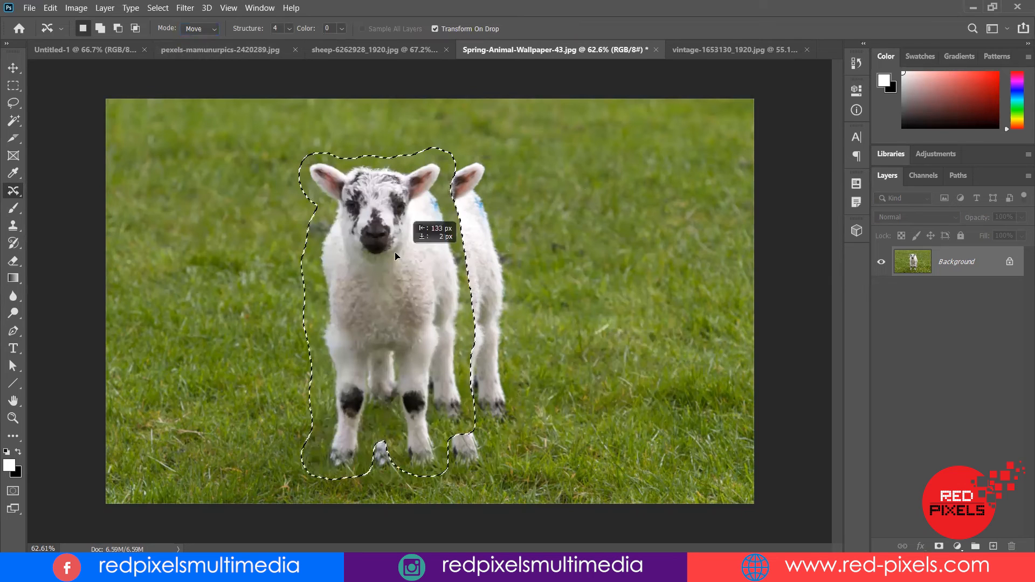
drag(267, 255, 260, 255)
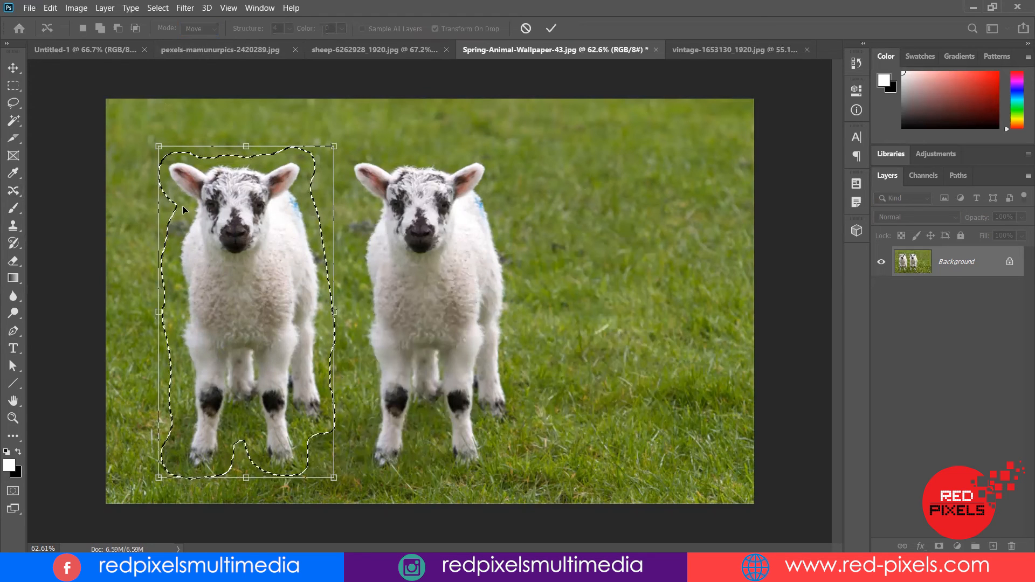
- Shift the relocated lamb a little further left, enlarge it slightly, apply the move and clear the selection
drag(240, 235, 215, 235)
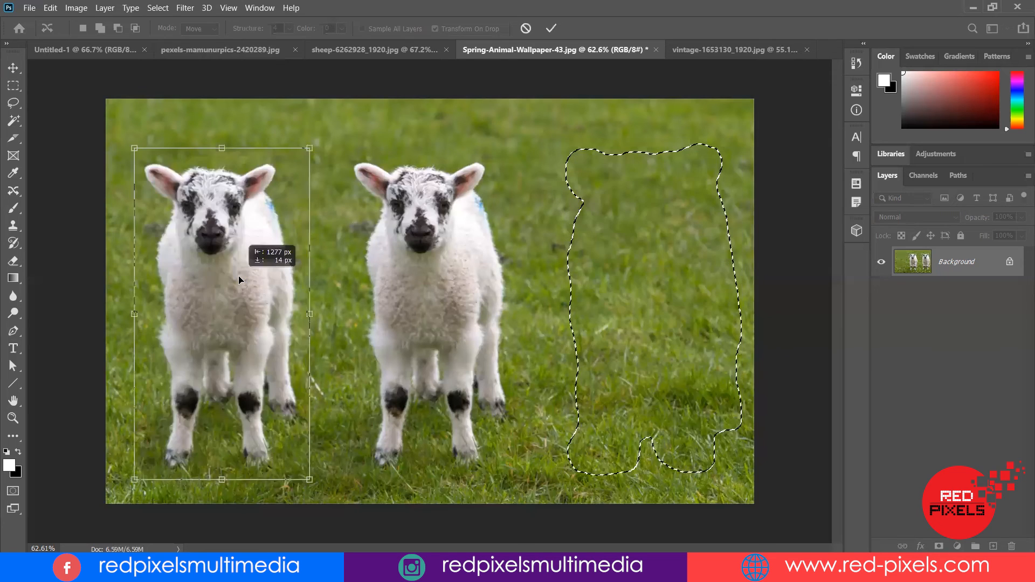
drag(238, 276, 238, 276)
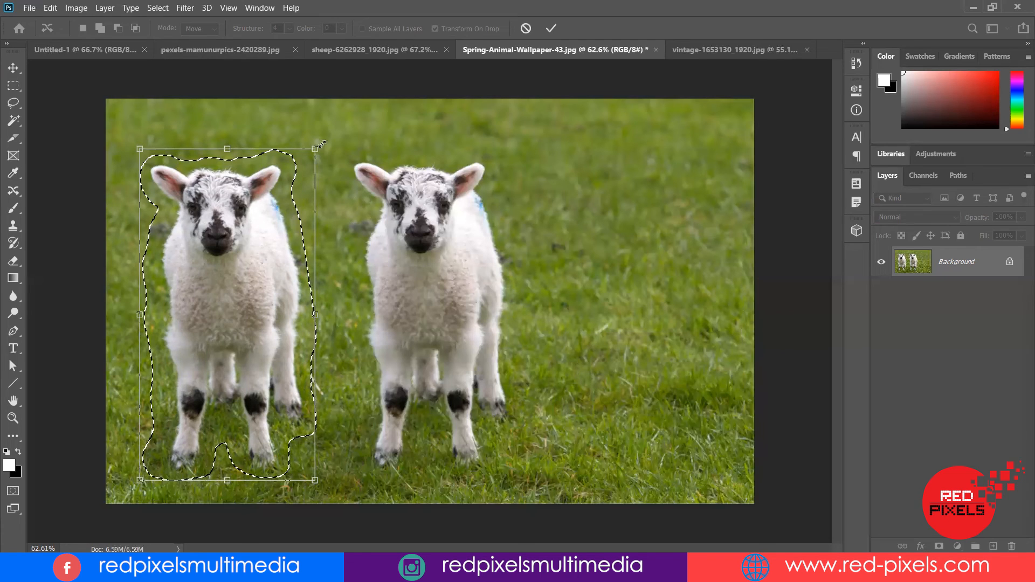
drag(322, 146, 324, 143)
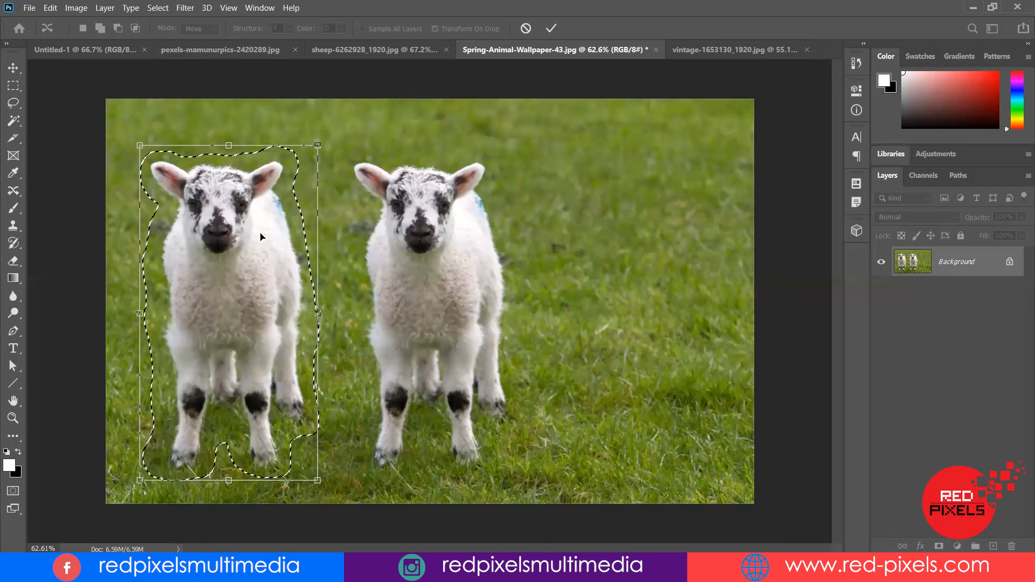
key(Return)
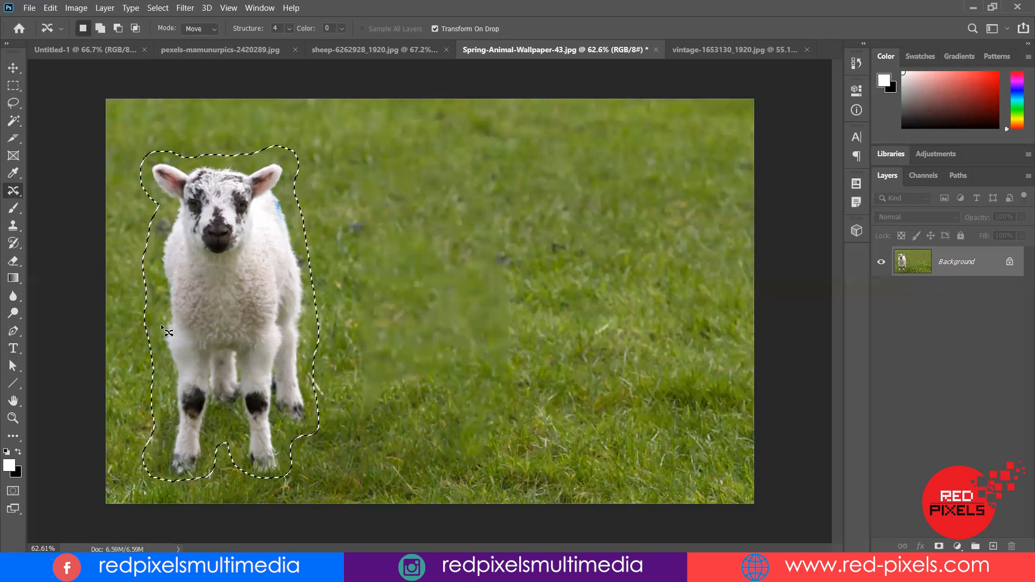
key(ctrl+d)
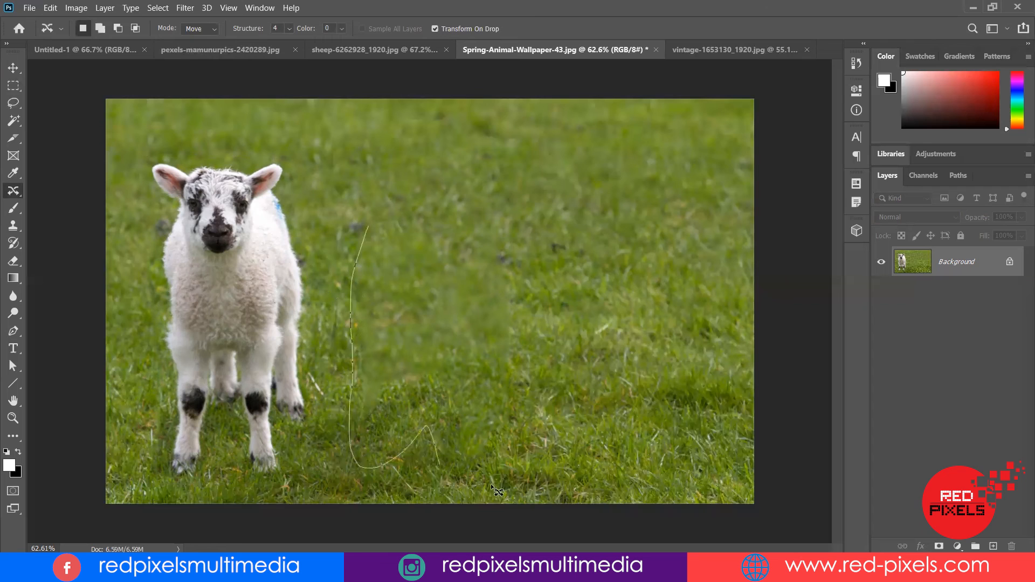
- Outline the smeared grass where the lamb stood, patch it with clean grass from its right and clear the selection
drag(375, 223, 368, 225)
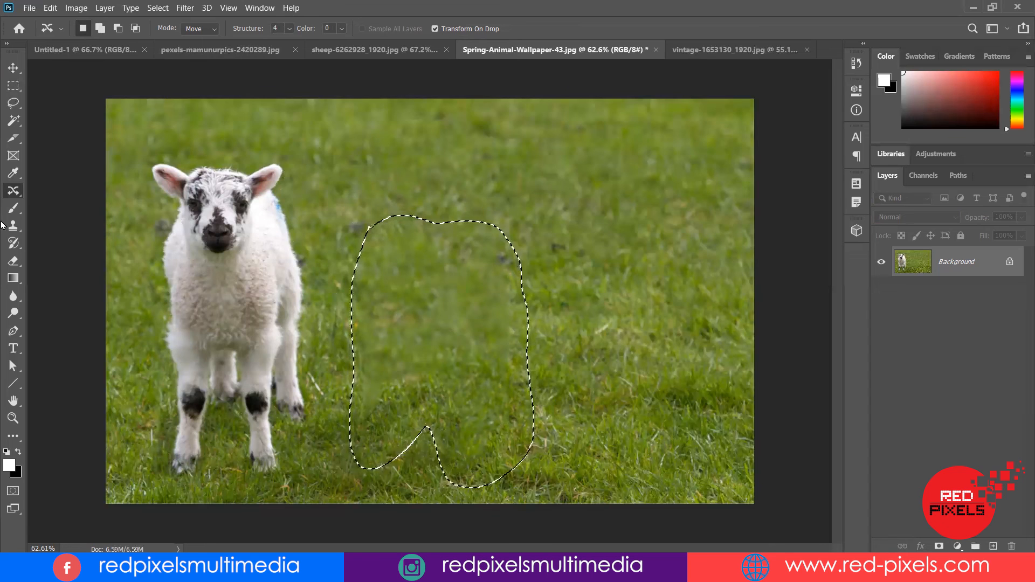
right_click(14, 190)
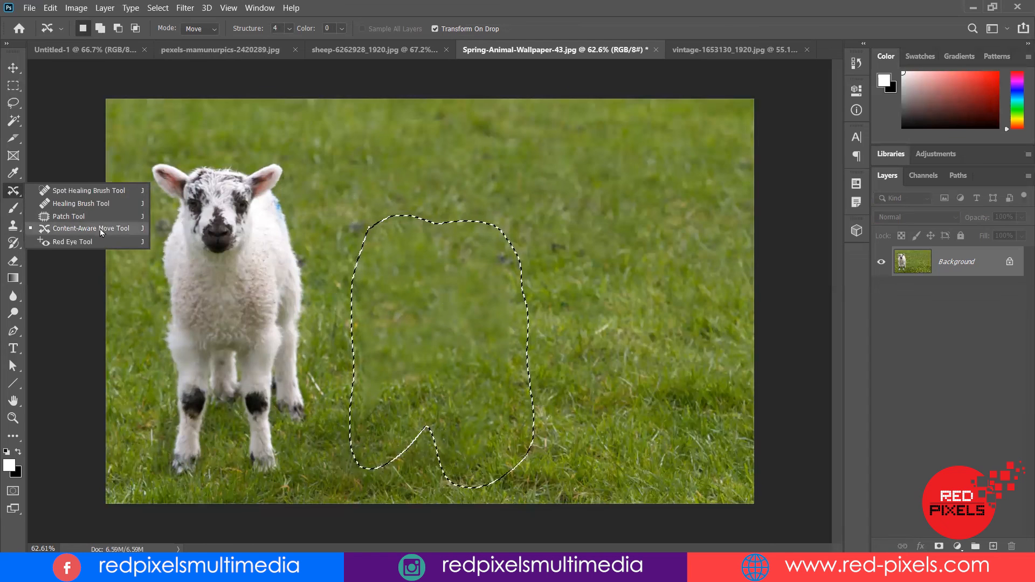
click(86, 216)
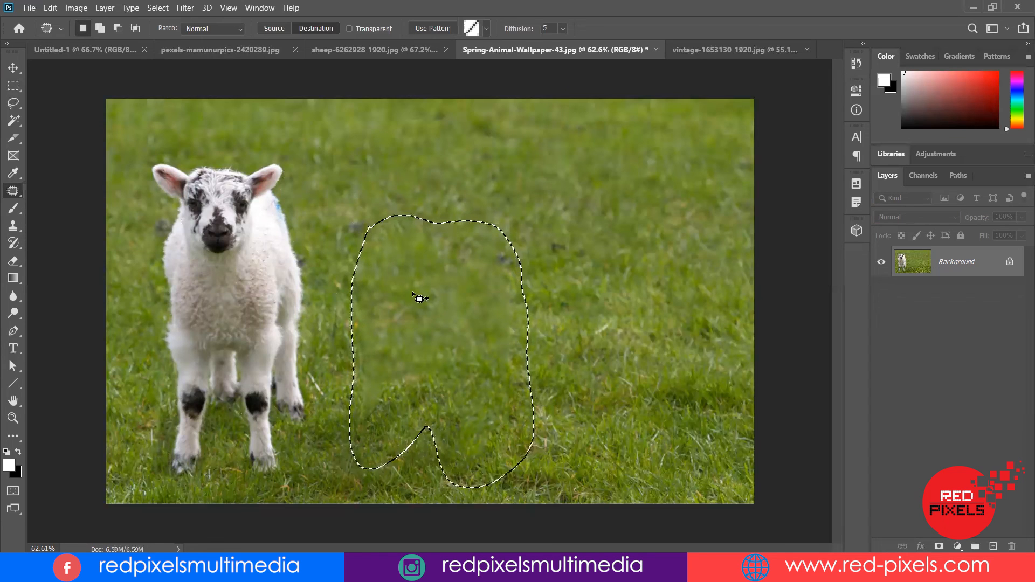
drag(401, 291, 601, 290)
key(ctrl+d)
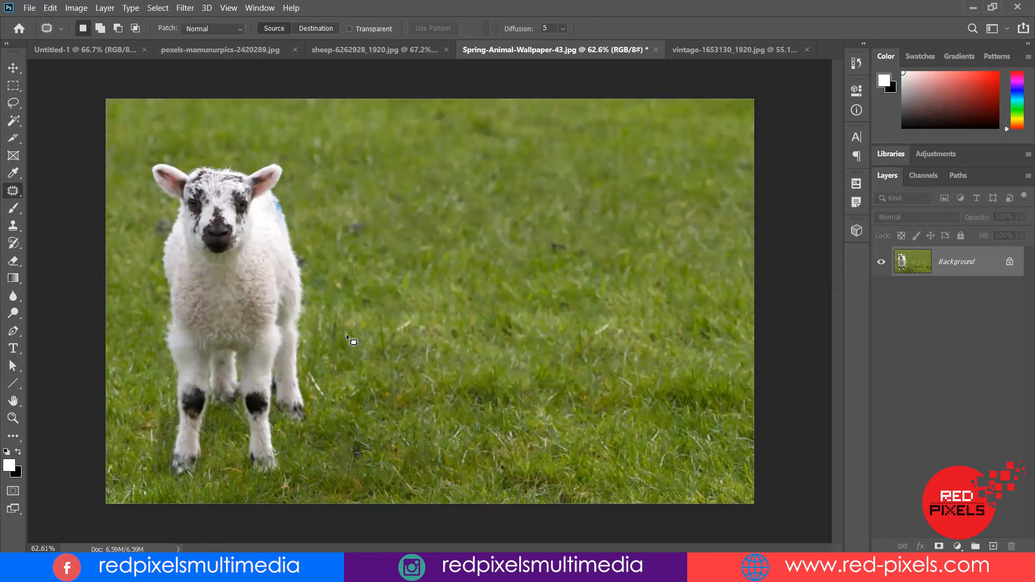
click(14, 192)
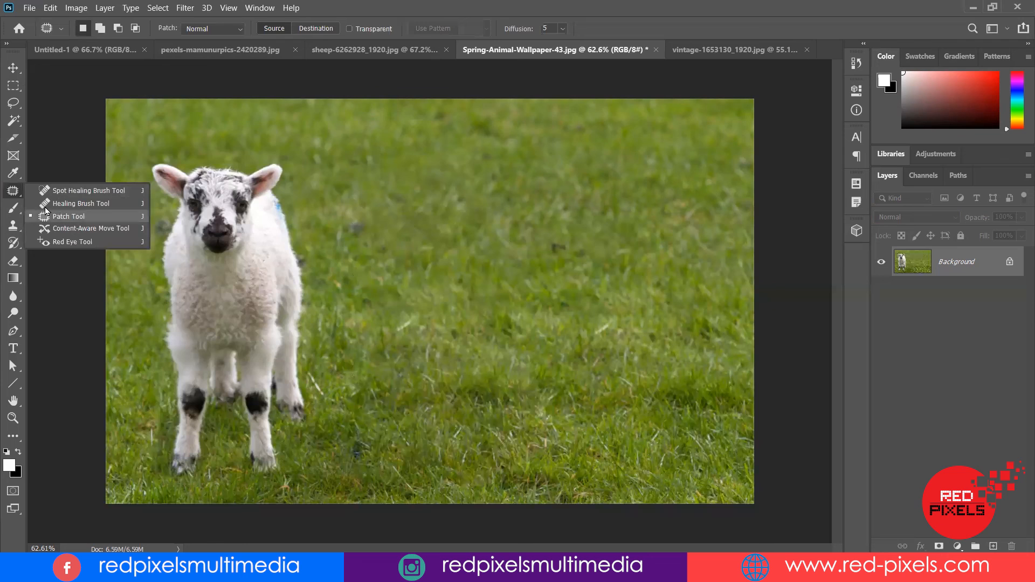